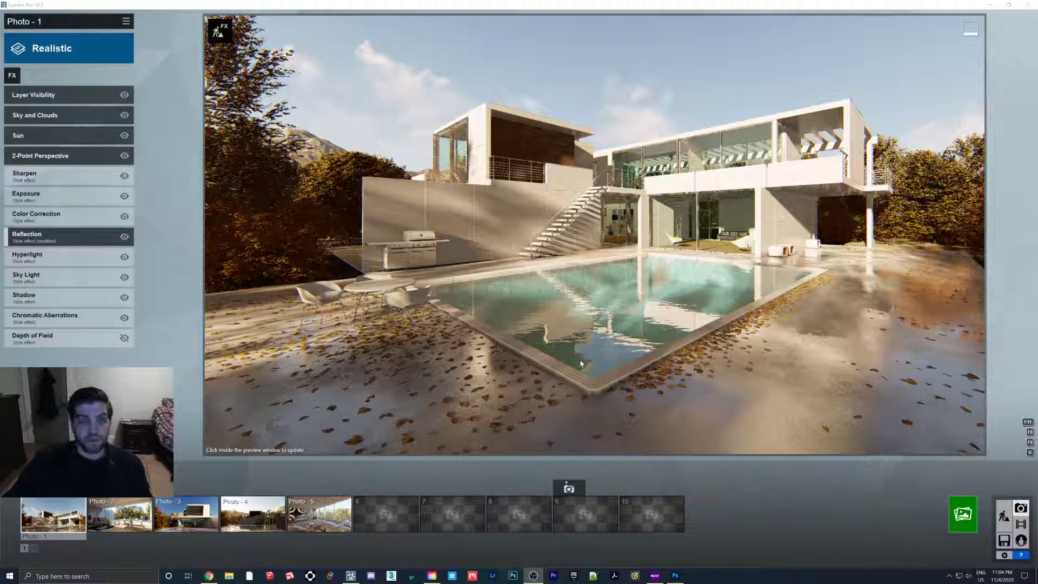
- Render the current shot at Desktop 1920x1080 with additional depth, normal, specular, lighting, sky alpha and material ID maps
left_click(212, 375)
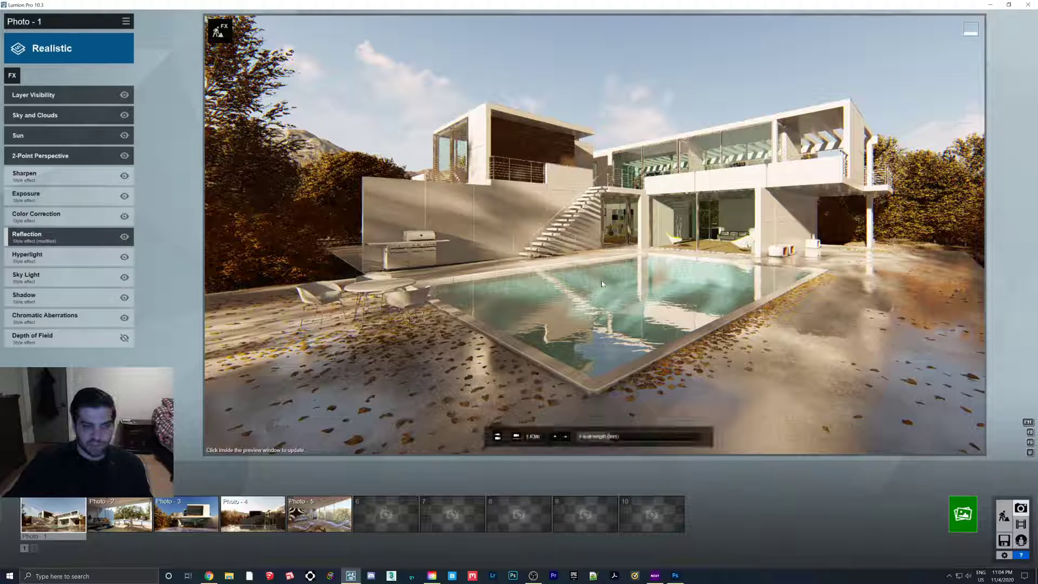
left_click(963, 510)
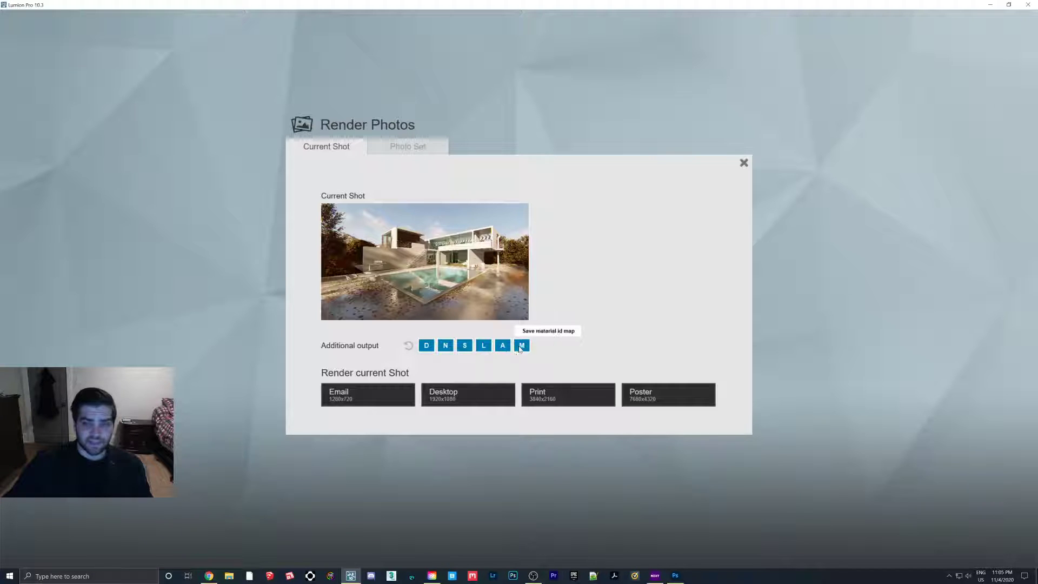
left_click(442, 393)
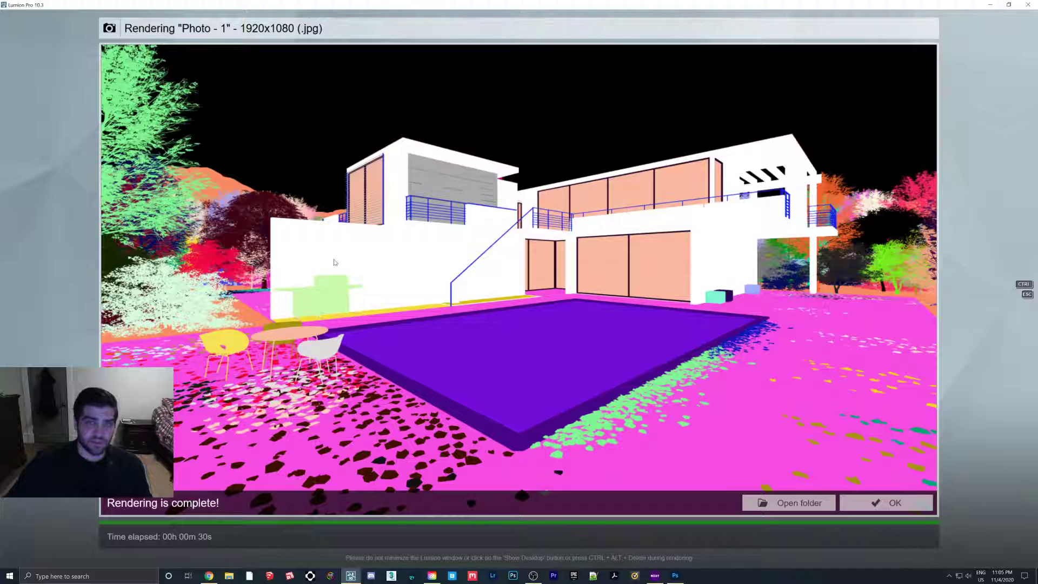
left_click(871, 502)
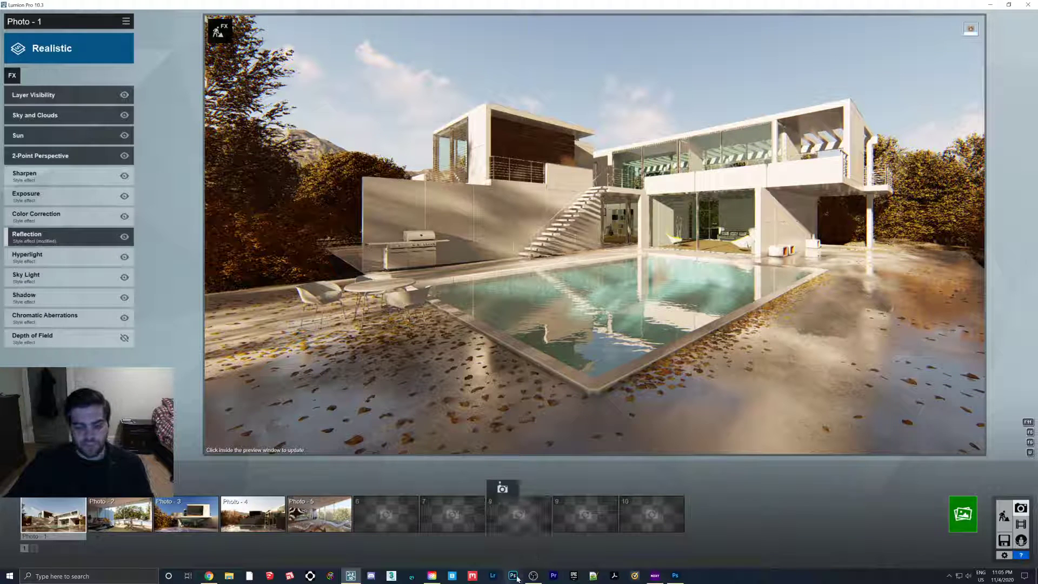
- Search the computer for Photoshop and launch Adobe Photoshop 2021
key("super")
type("photo")
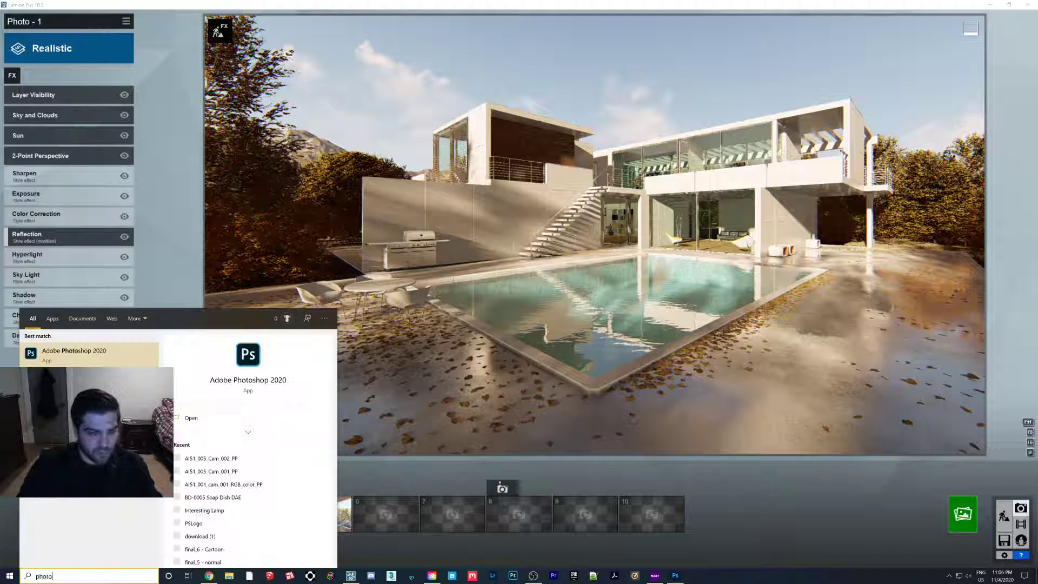
key("Down")
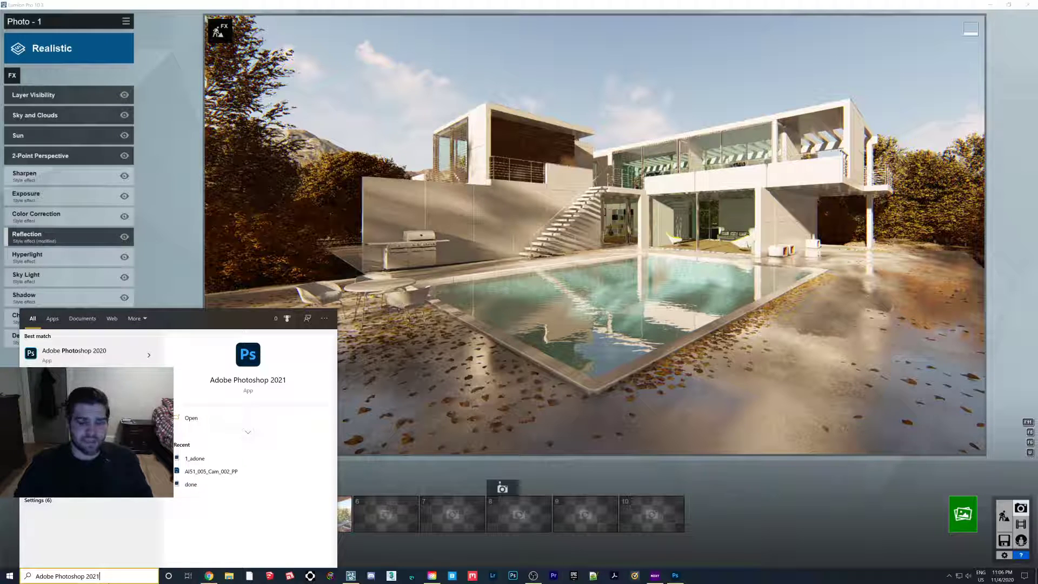
key("Return")
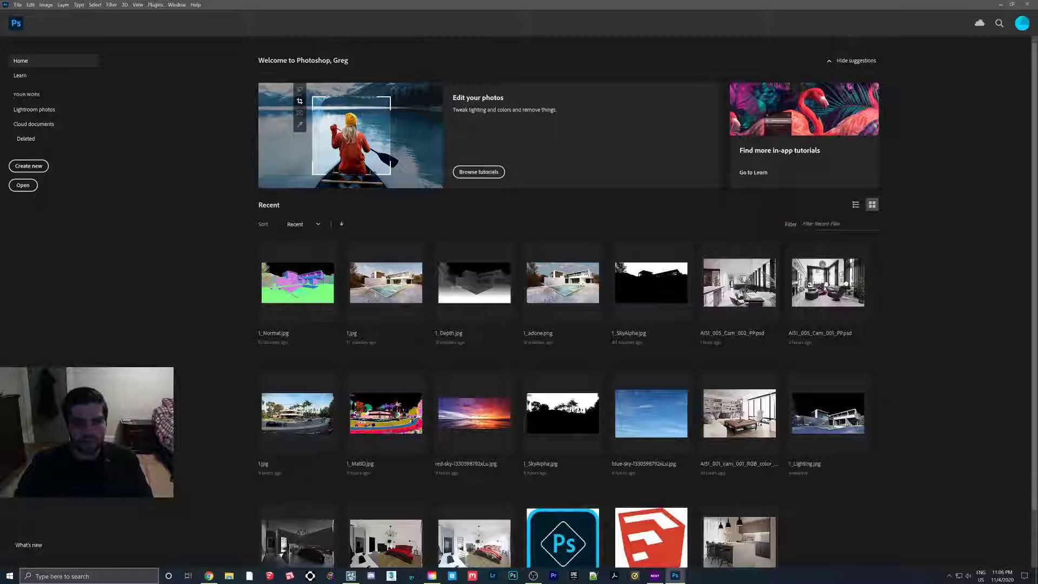
- Open the base render, image 1, in Photoshop from the Luminous Labs # - Render Passes folder
left_click(233, 577)
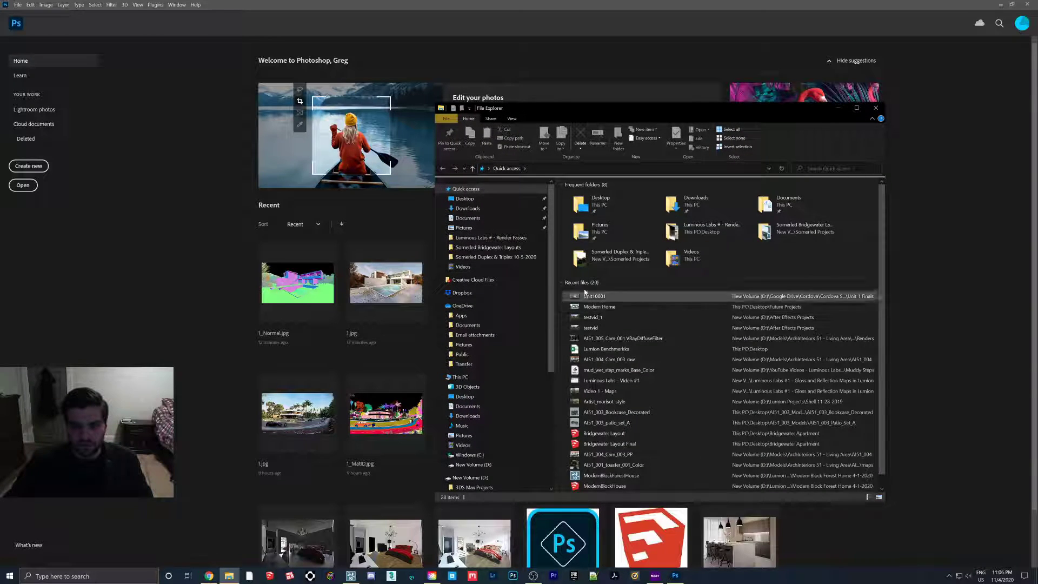
left_click(471, 238)
left_click_drag(645, 112, 247, 132)
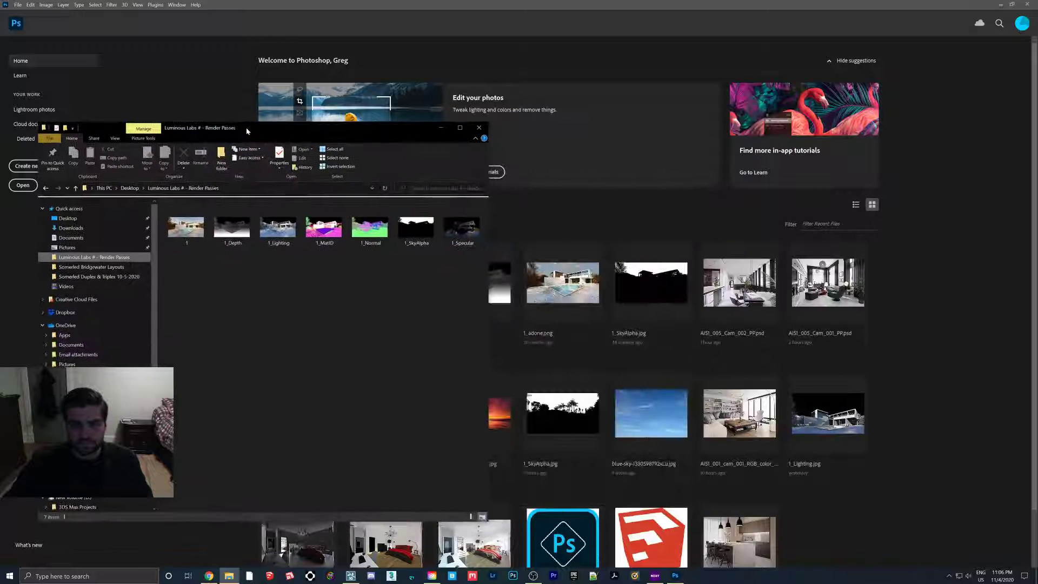
left_click_drag(186, 227, 560, 227)
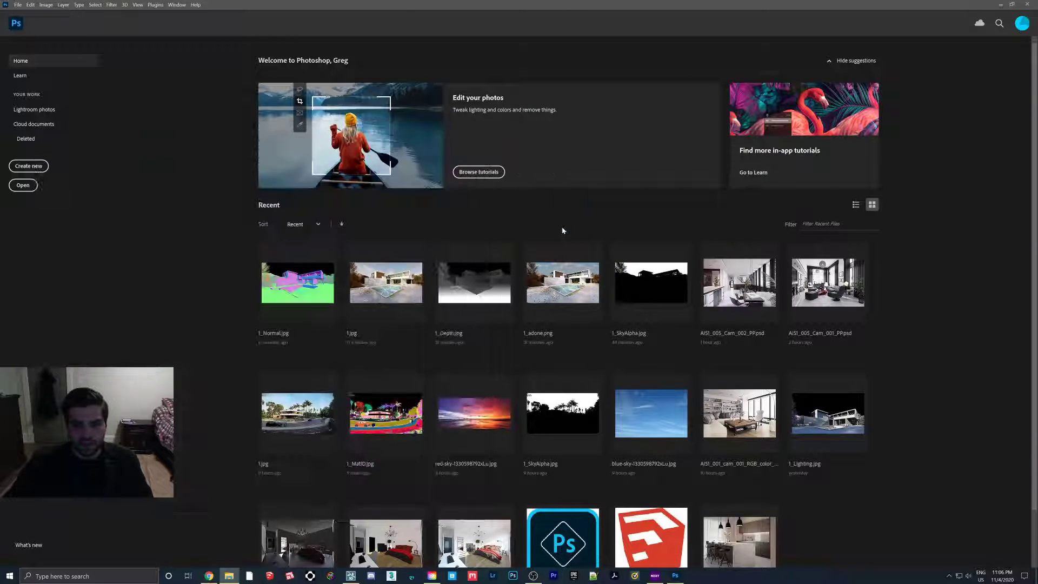
- Place the 1_Lighting pass from the render passes folder as a new layer above the base render
left_click(229, 575)
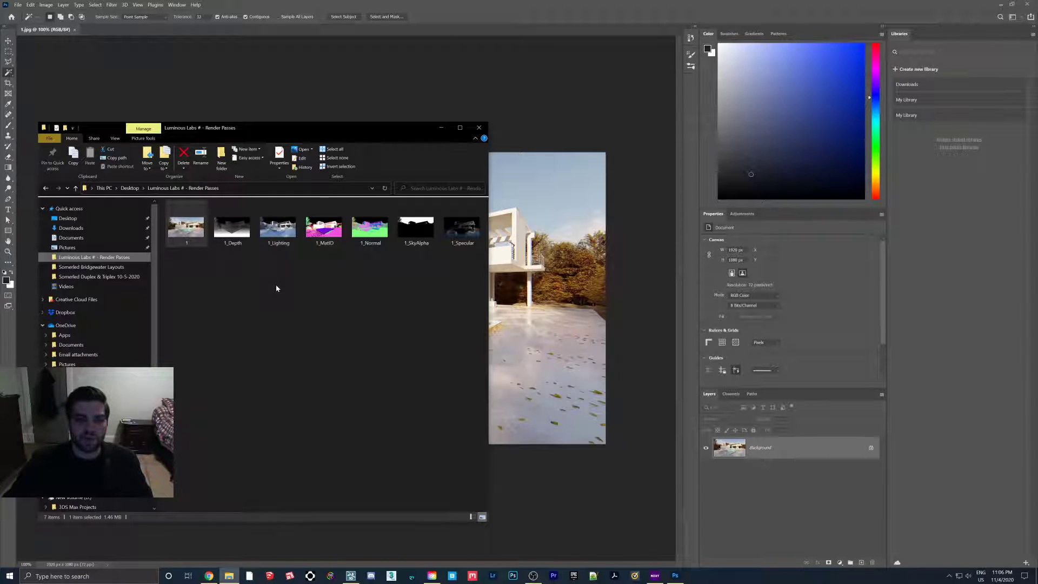
left_click_drag(278, 227, 520, 269)
left_click(230, 576)
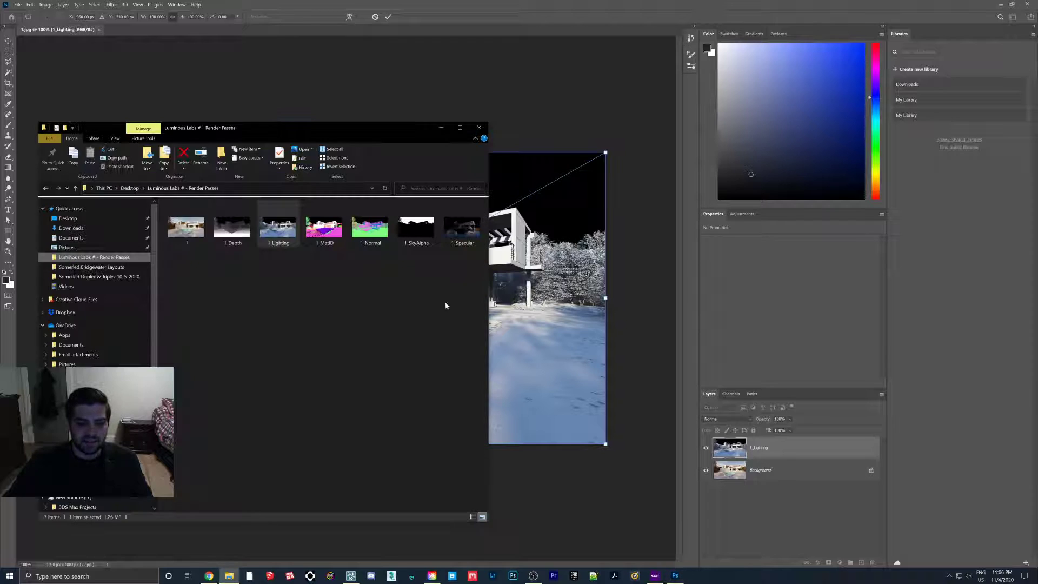
left_click(698, 522)
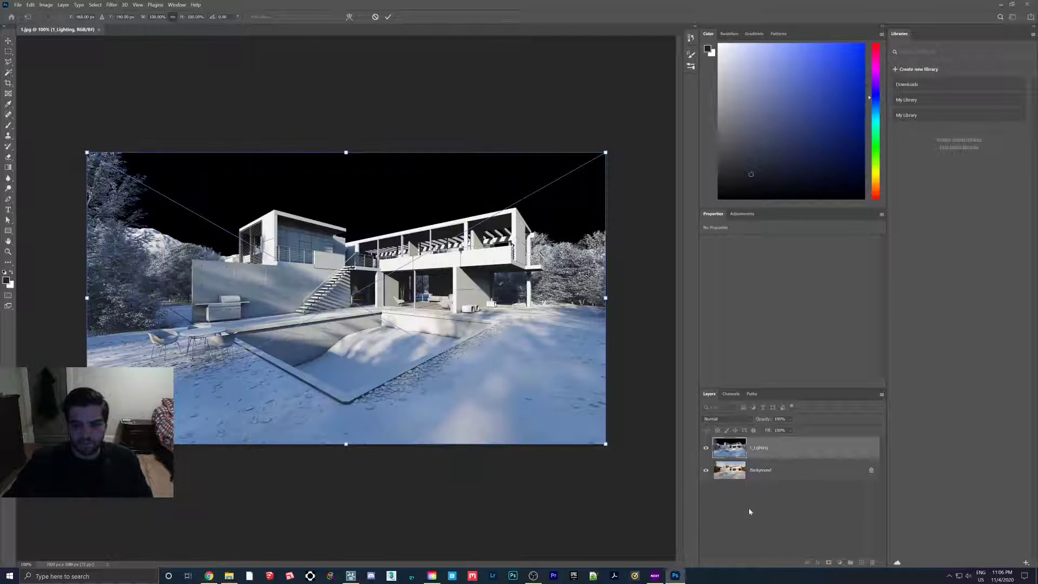
key("Return")
- Place the 1_Specular pass from the render passes folder as the top layer
left_click(229, 576)
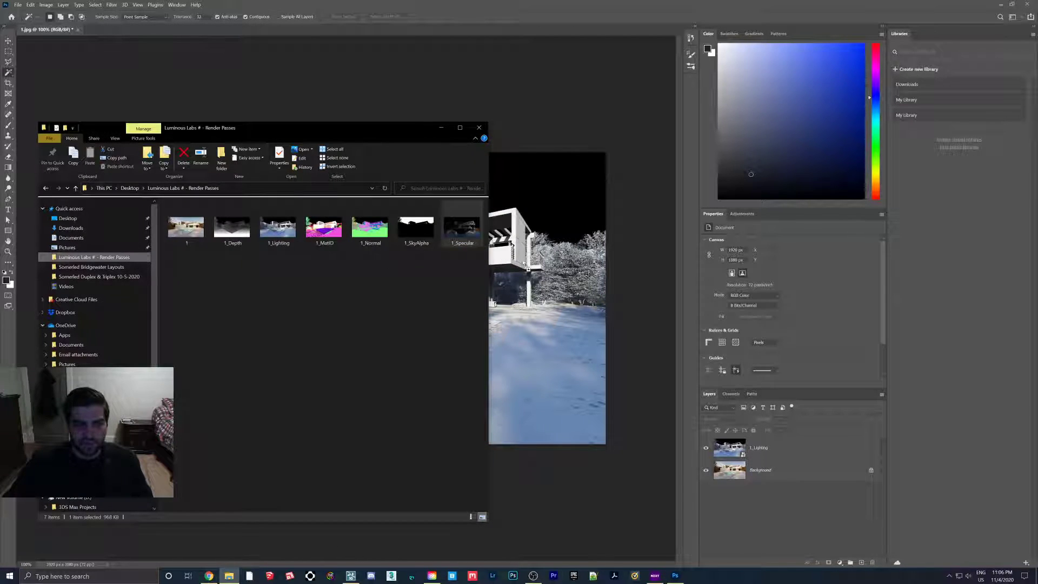
left_click_drag(448, 242, 541, 270)
key("Return")
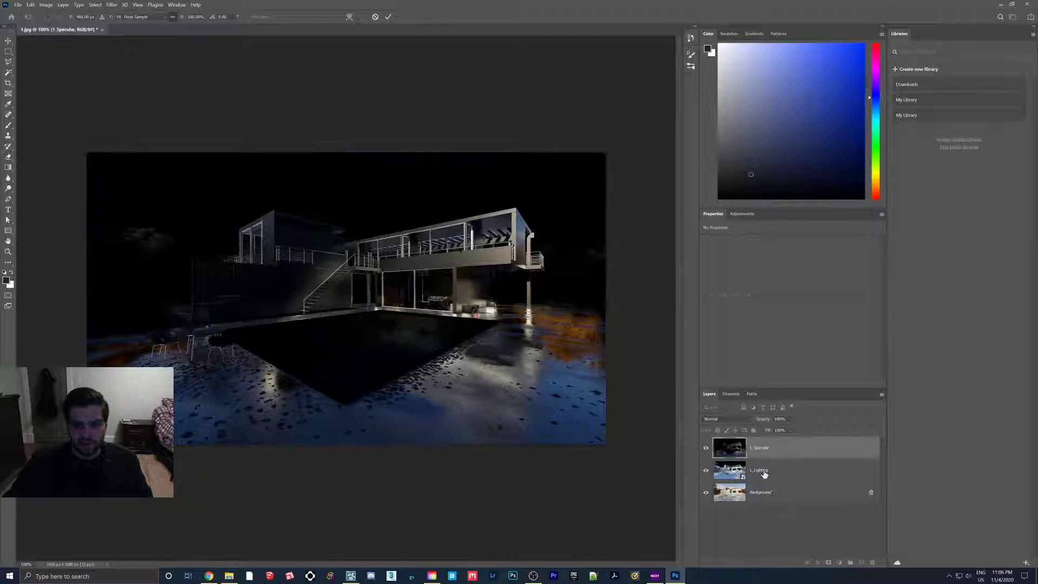
key("w")
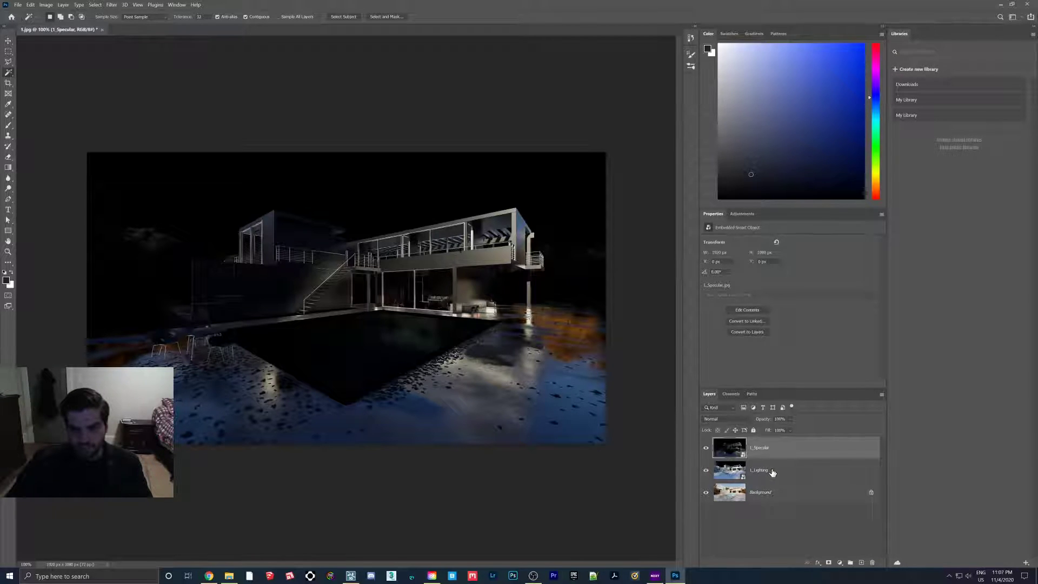
- Unlock the Background layer and set the blend mode of the 1_Specular and 1_Lighting layers to Overlay
left_click(871, 492)
left_click(755, 446)
left_click(727, 420)
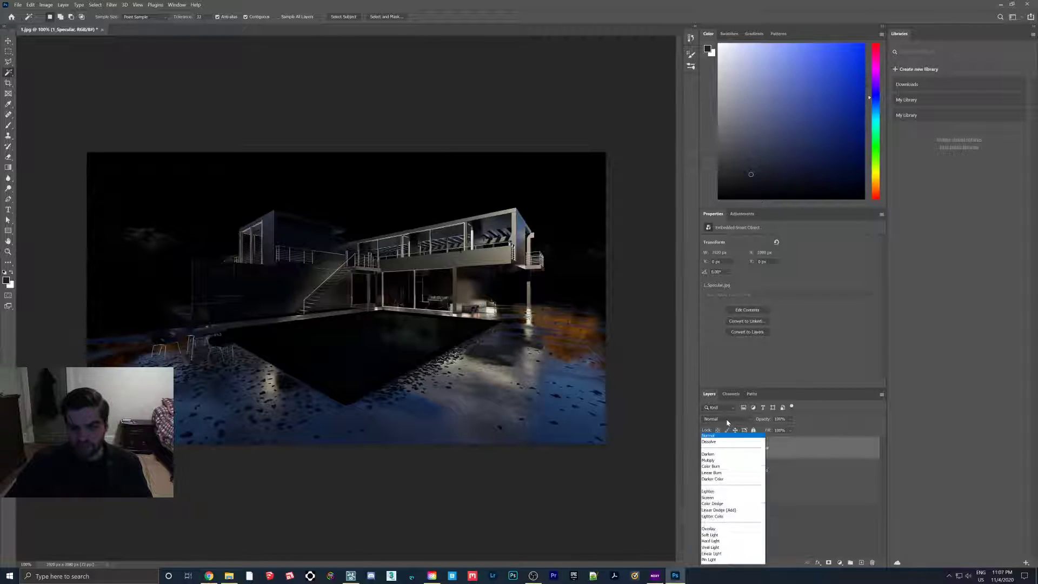
left_click(720, 459)
left_click(757, 468)
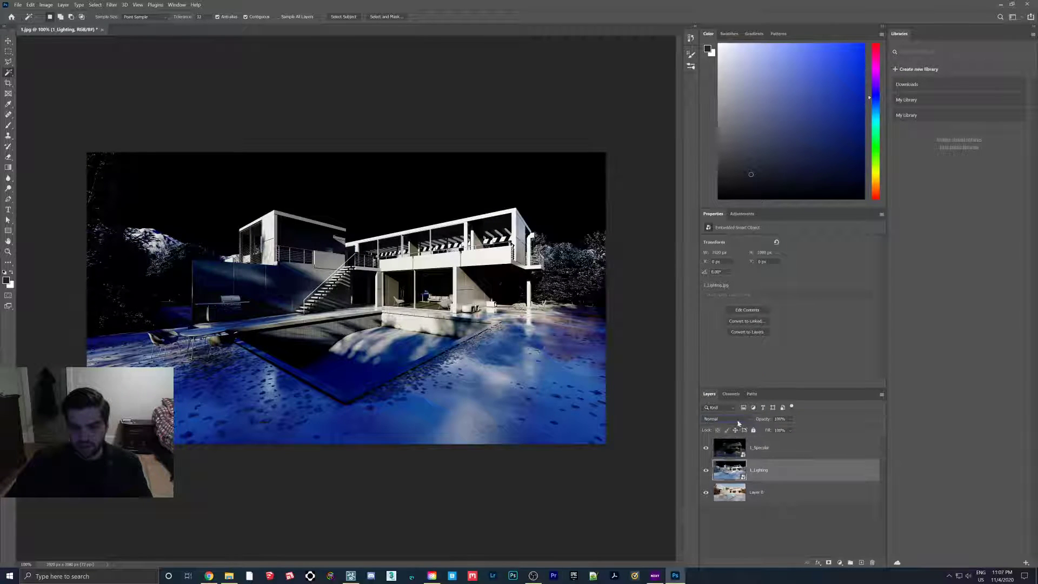
left_click(727, 419)
left_click(721, 458)
- Lower the opacity of the 1_Lighting layer and try different opacities on the 1_Specular layer, ending at about 42%
left_click_drag(790, 421, 775, 430)
left_click(757, 454)
left_click(789, 420)
left_click(774, 430)
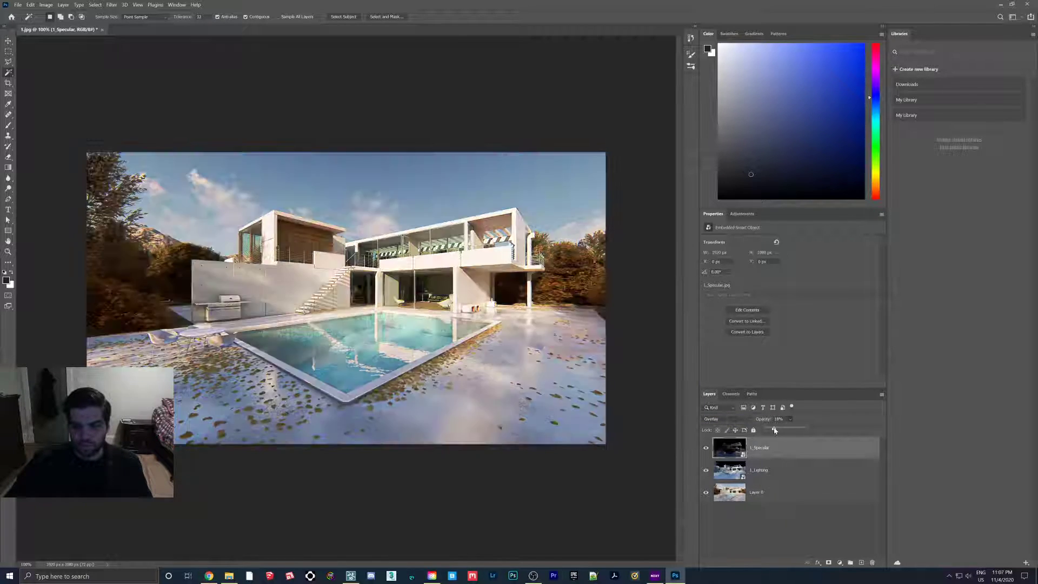
mouse_move(774, 429)
left_mouse_down()
mouse_move(765, 429)
mouse_move(784, 429)
mouse_move(768, 430)
left_mouse_up()
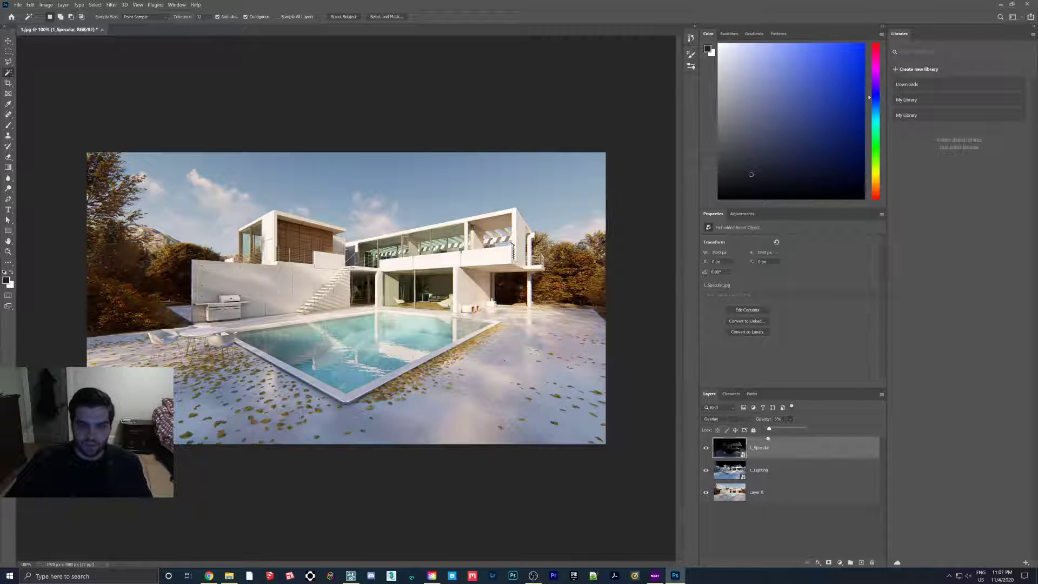
left_click_drag(771, 431, 780, 429)
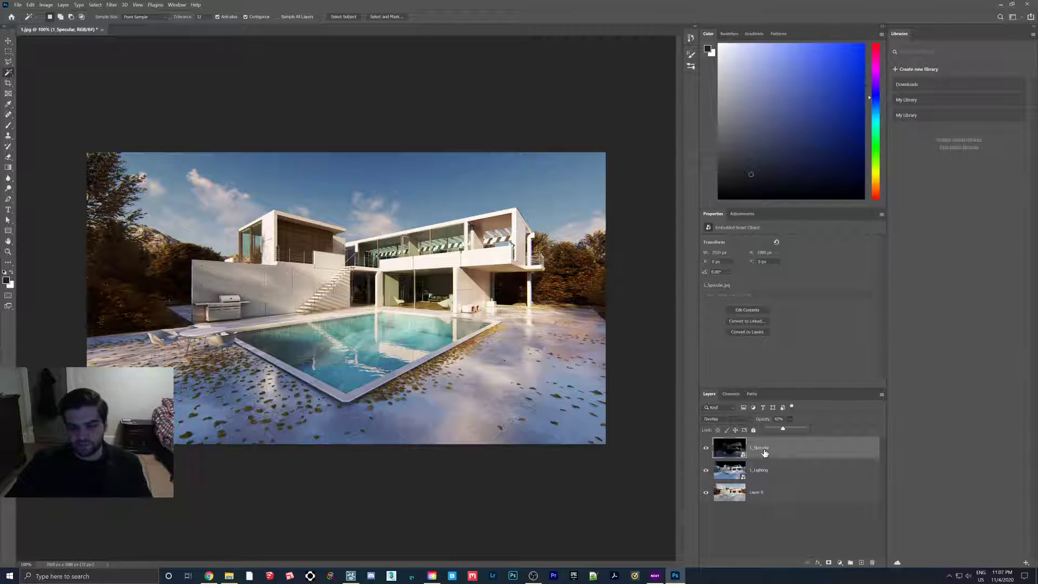
- Hide the 1_Lighting layer and raise the 1_Specular layer's opacity strongly to judge its effect alone
left_click(705, 469)
left_click(790, 419)
left_click_drag(805, 429, 814, 430)
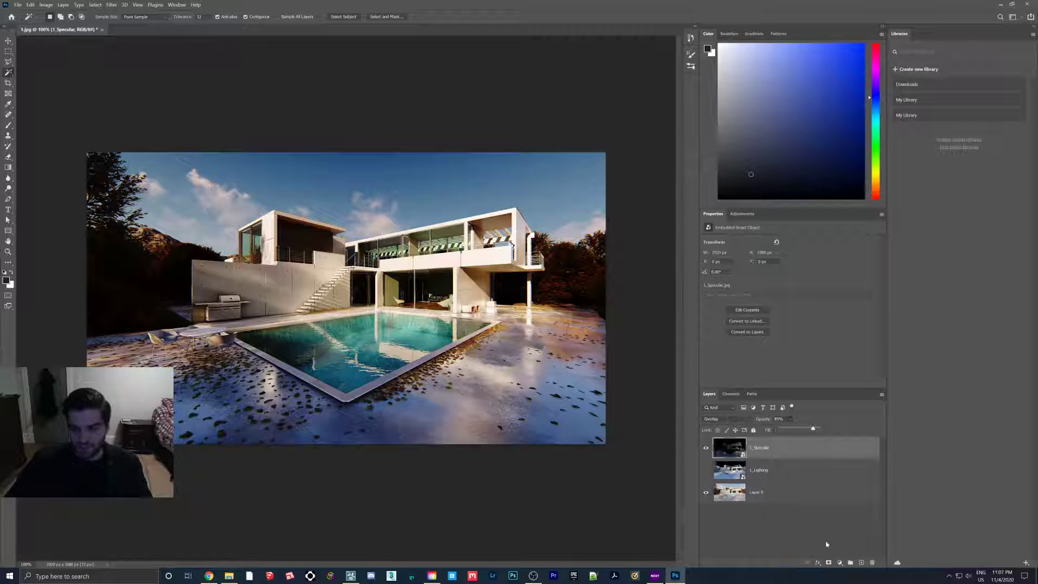
- Add a layer mask to the 1_Specular layer and paint it black over the sky, house, pool and ground
left_click(832, 563)
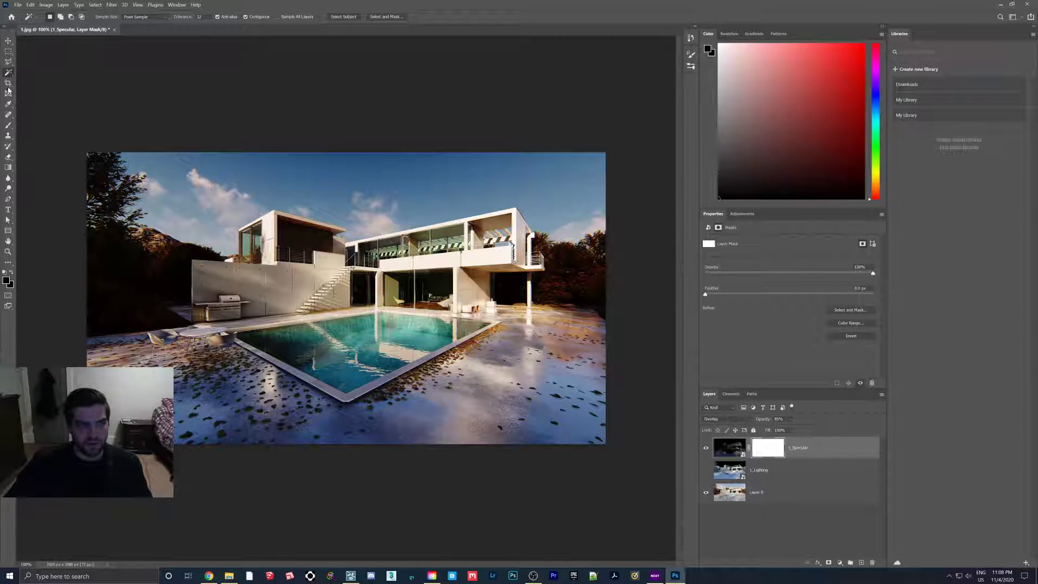
left_click(8, 125)
mouse_move(281, 251)
left_mouse_down()
mouse_move(107, 256)
mouse_move(478, 238)
mouse_move(613, 244)
mouse_move(508, 184)
left_mouse_up()
mouse_move(508, 251)
left_mouse_down()
mouse_move(186, 234)
mouse_move(157, 270)
mouse_move(178, 273)
left_mouse_up()
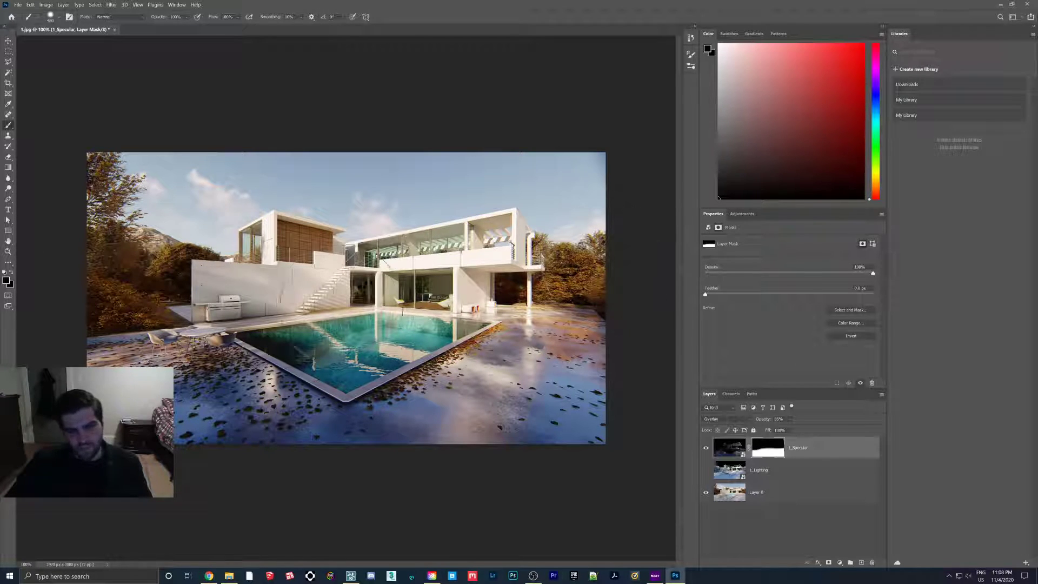
mouse_move(306, 303)
left_mouse_down()
mouse_move(325, 324)
mouse_move(421, 319)
mouse_move(366, 305)
mouse_move(295, 319)
mouse_move(260, 303)
left_mouse_up()
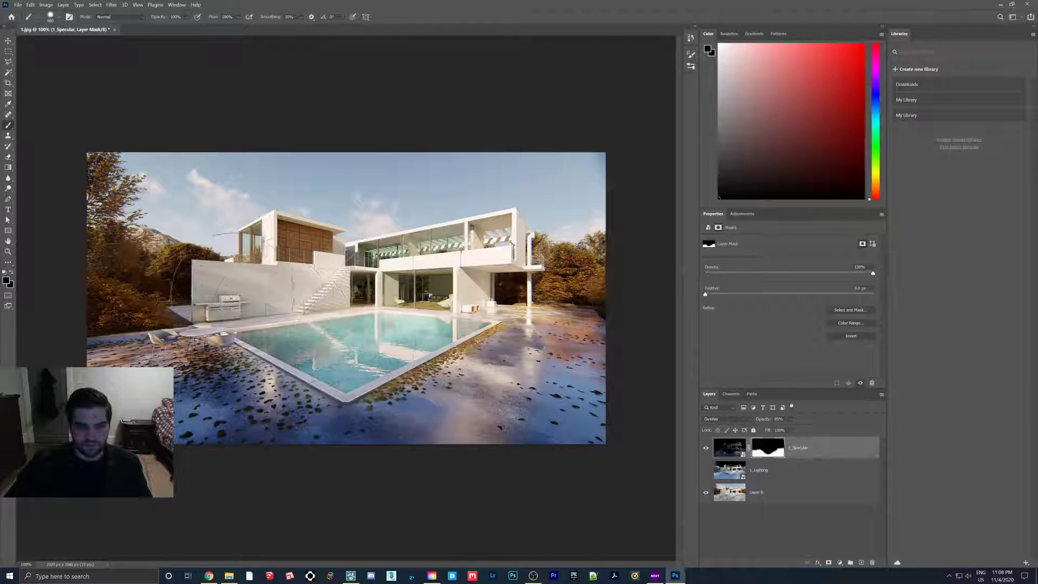
mouse_move(238, 302)
left_mouse_down()
mouse_move(131, 307)
mouse_move(108, 327)
mouse_move(128, 335)
mouse_move(104, 371)
mouse_move(196, 426)
mouse_move(416, 431)
mouse_move(578, 450)
mouse_move(567, 458)
mouse_move(619, 410)
mouse_move(670, 416)
left_mouse_up()
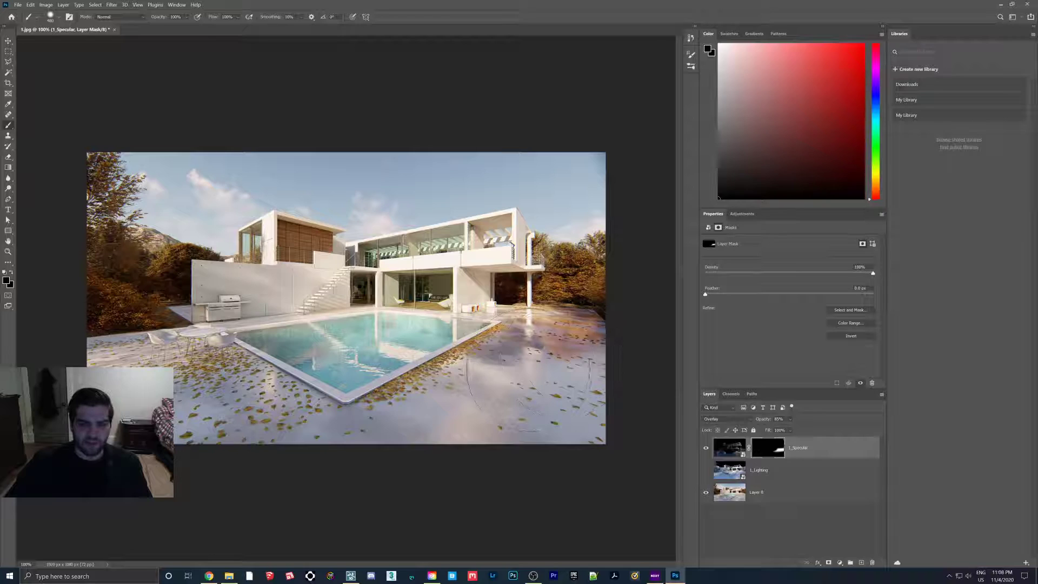
left_click_drag(524, 331, 552, 385)
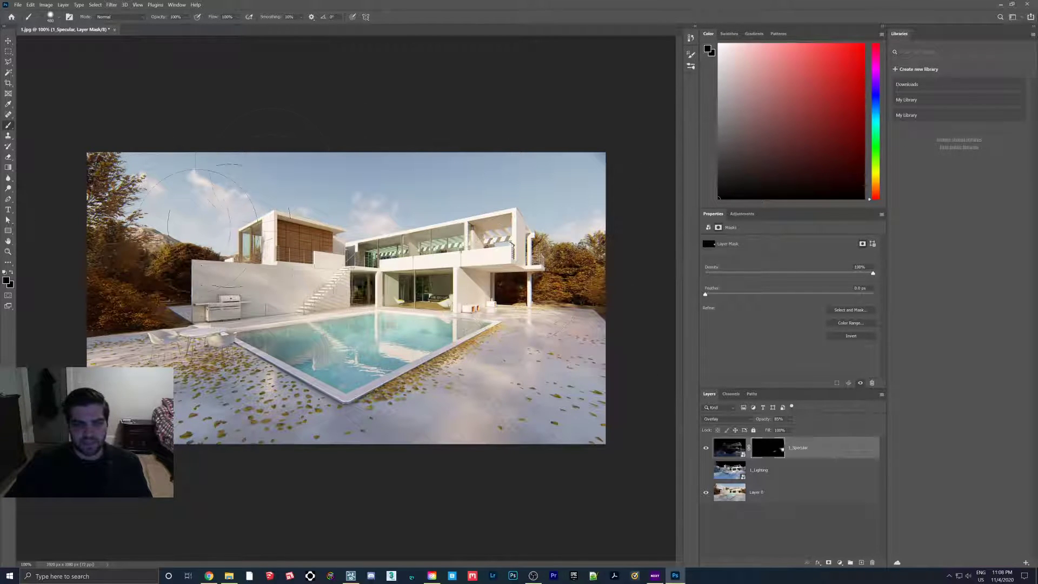
- Delete the 1_Specular layer's mask and lower the layer's opacity to about 33%
right_click(771, 451)
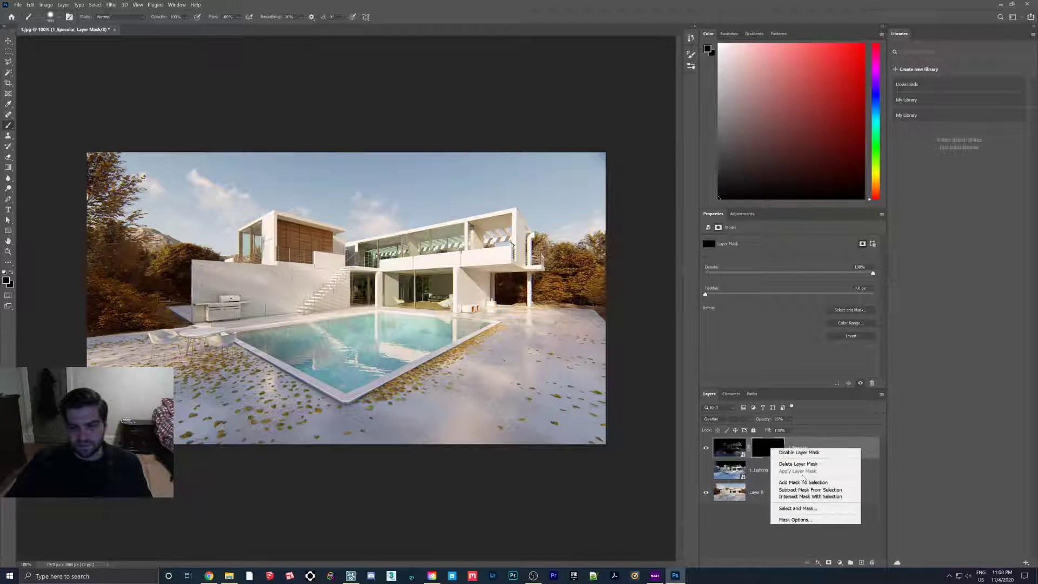
left_click(794, 463)
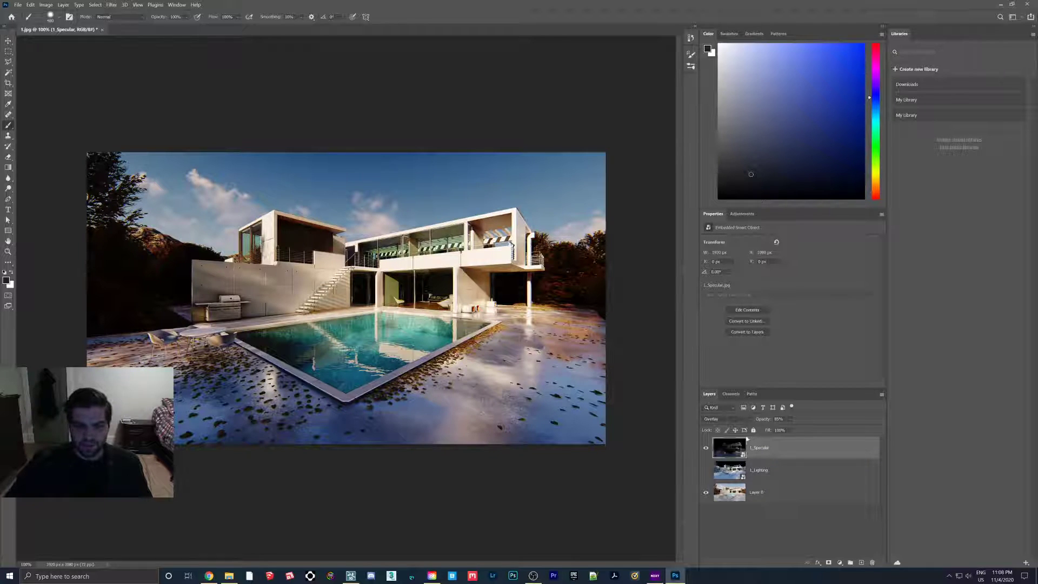
left_click_drag(789, 419, 774, 429)
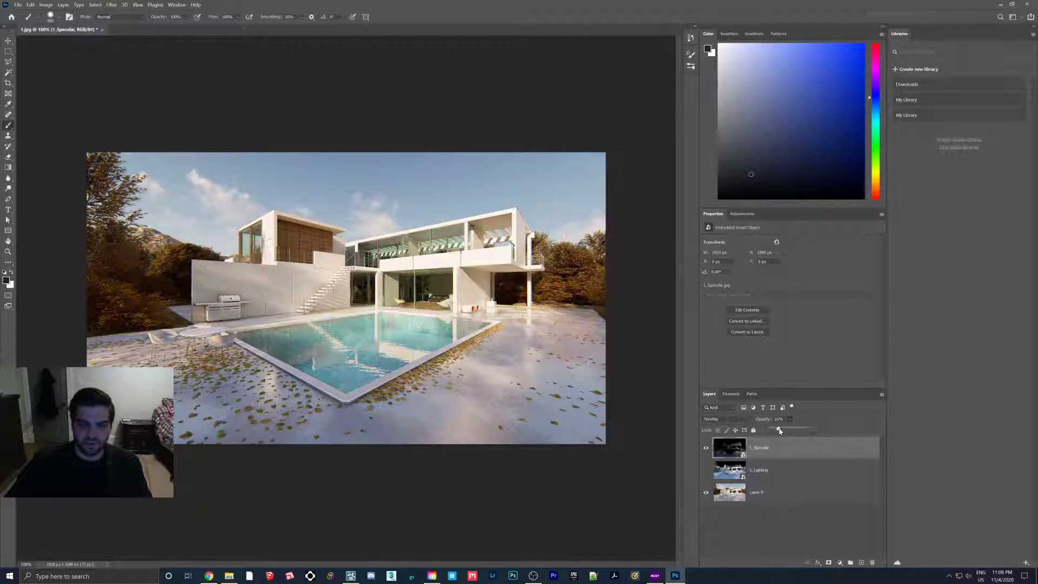
- Show the 1_Lighting layer and set its opacity to 32%, judging it with the 1_Specular layer temporarily hidden
left_click(775, 468)
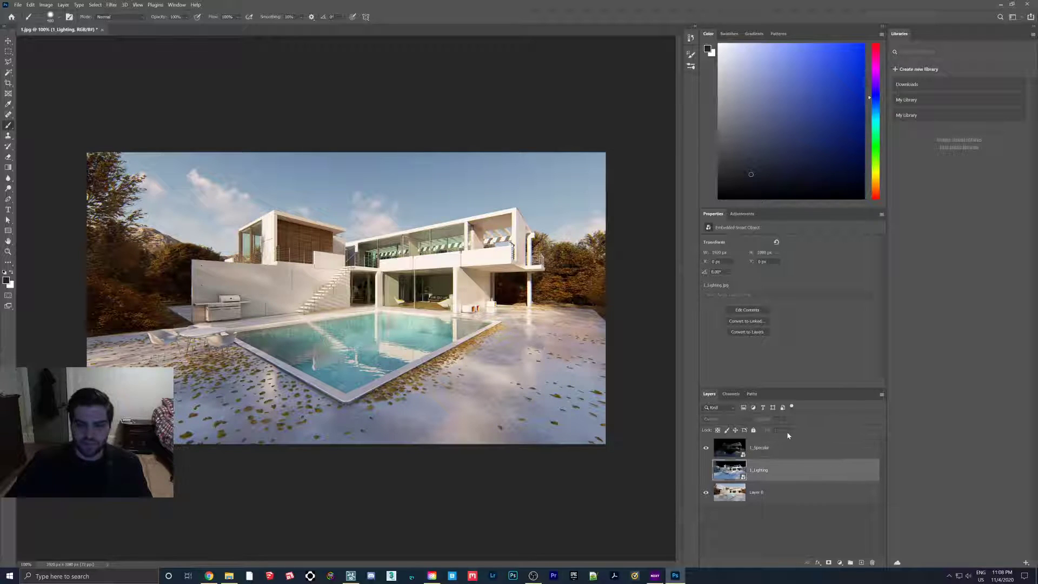
left_click(707, 468)
mouse_move(790, 419)
left_mouse_down()
mouse_move(793, 430)
mouse_move(816, 430)
mouse_move(777, 426)
left_mouse_up()
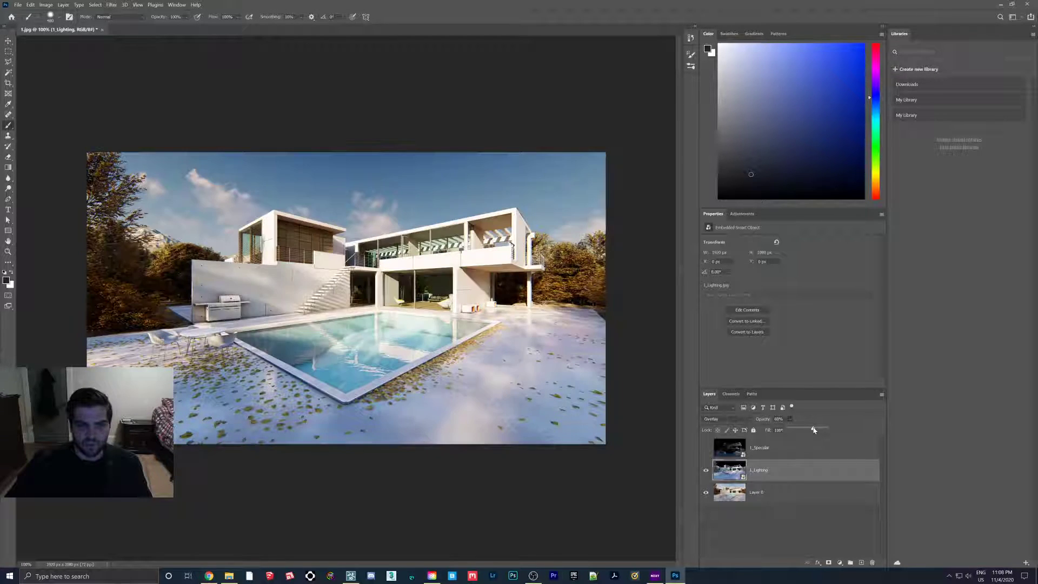
left_click_drag(802, 428, 797, 428)
left_click(706, 447)
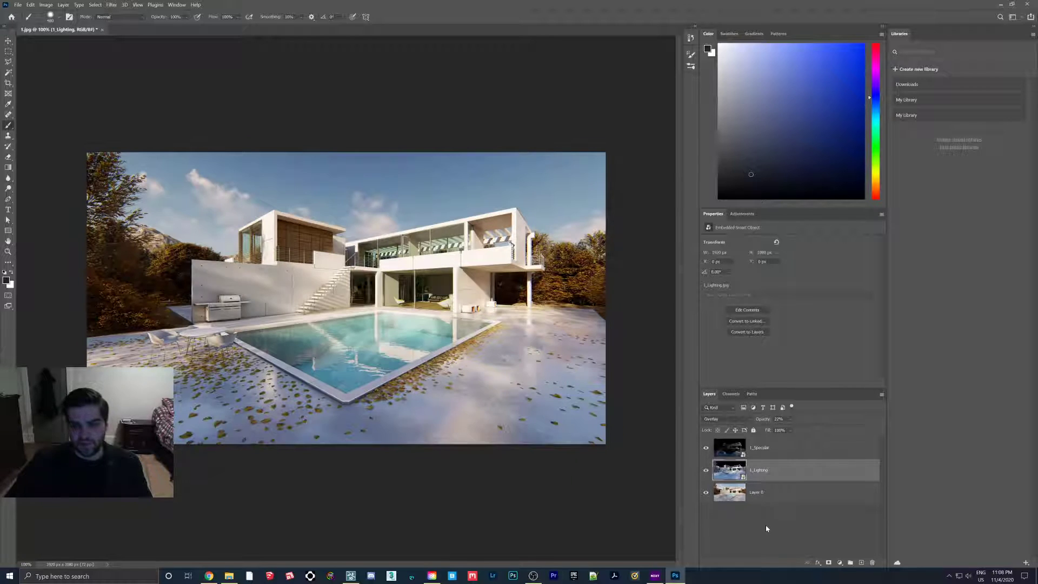
- Add a layer mask to the 1_Lighting layer and paint it black over the sky, trees and house
left_click(766, 528)
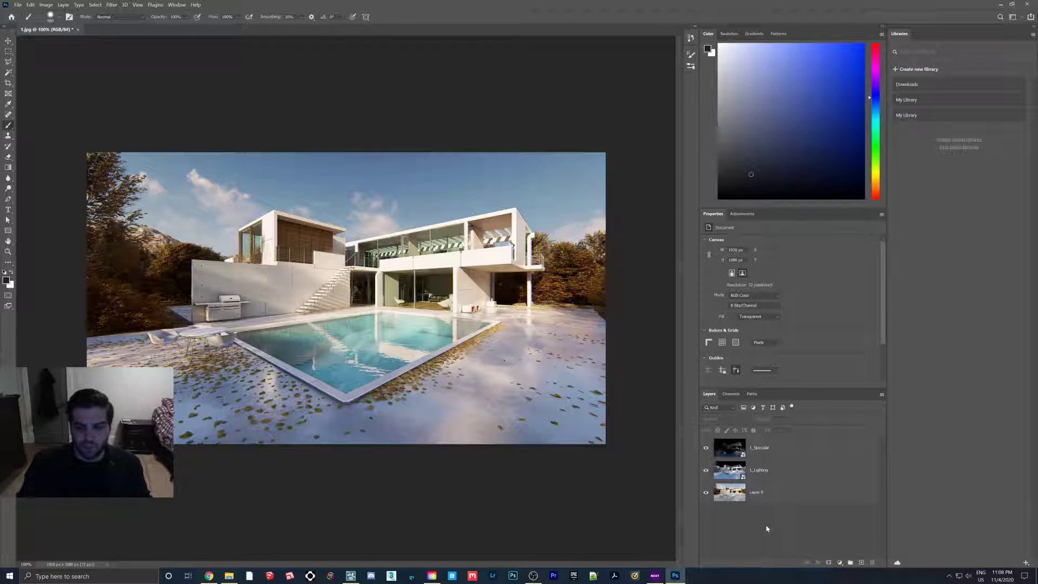
left_click(751, 442)
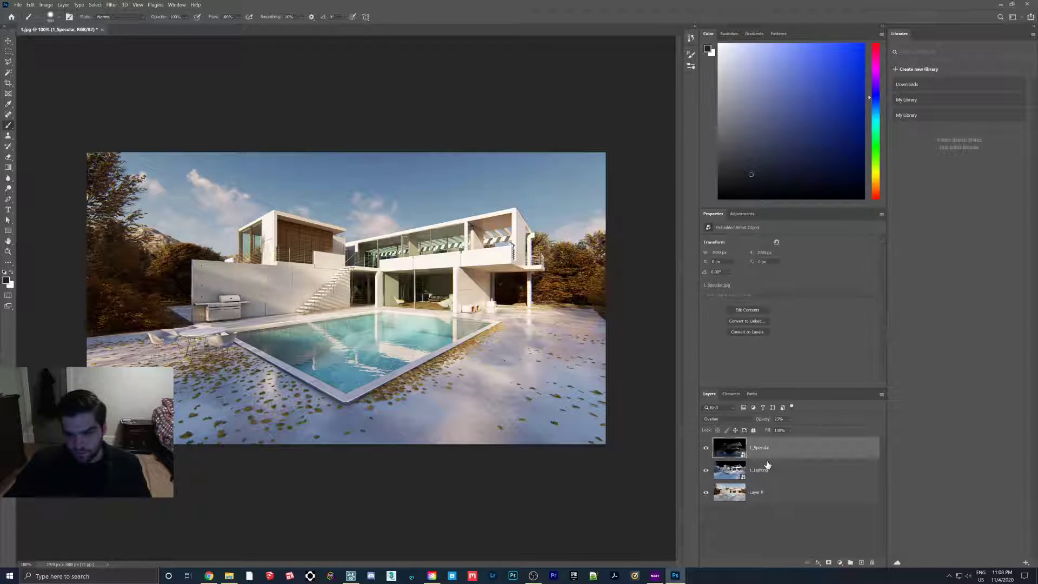
left_click(765, 471)
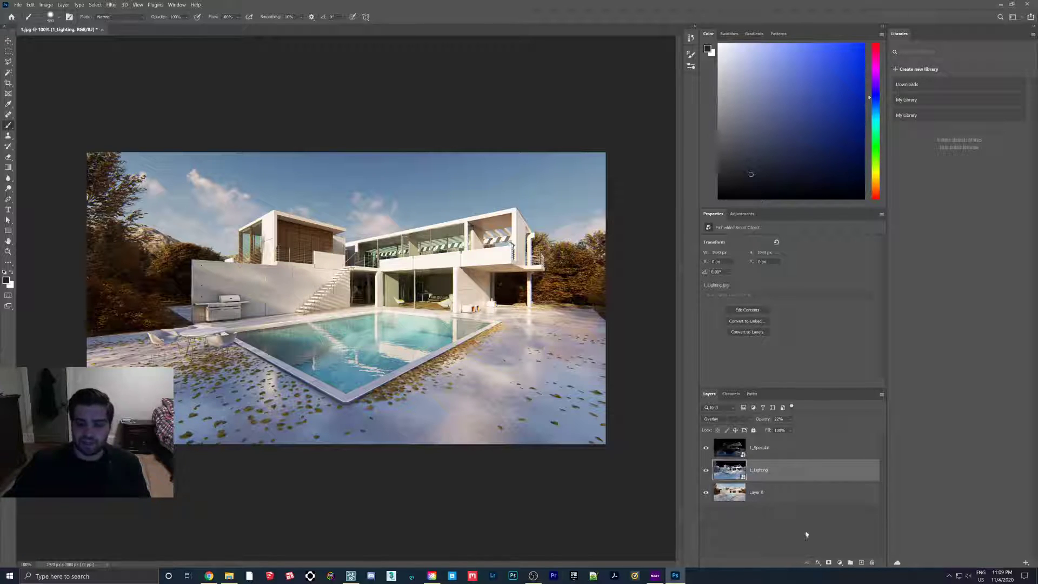
left_click(829, 563)
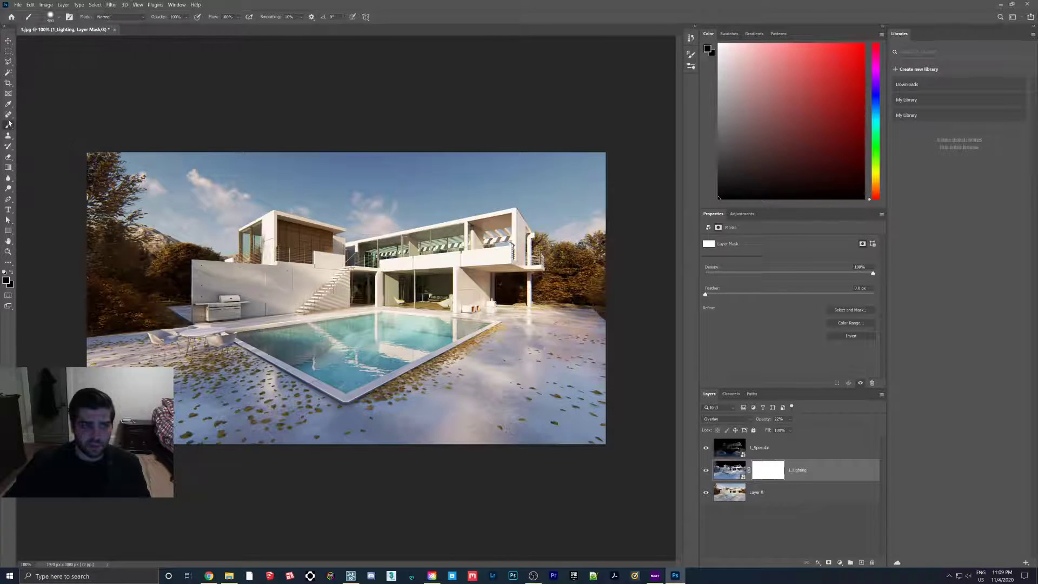
mouse_move(319, 203)
left_mouse_down()
mouse_move(173, 200)
mouse_move(573, 173)
left_mouse_up()
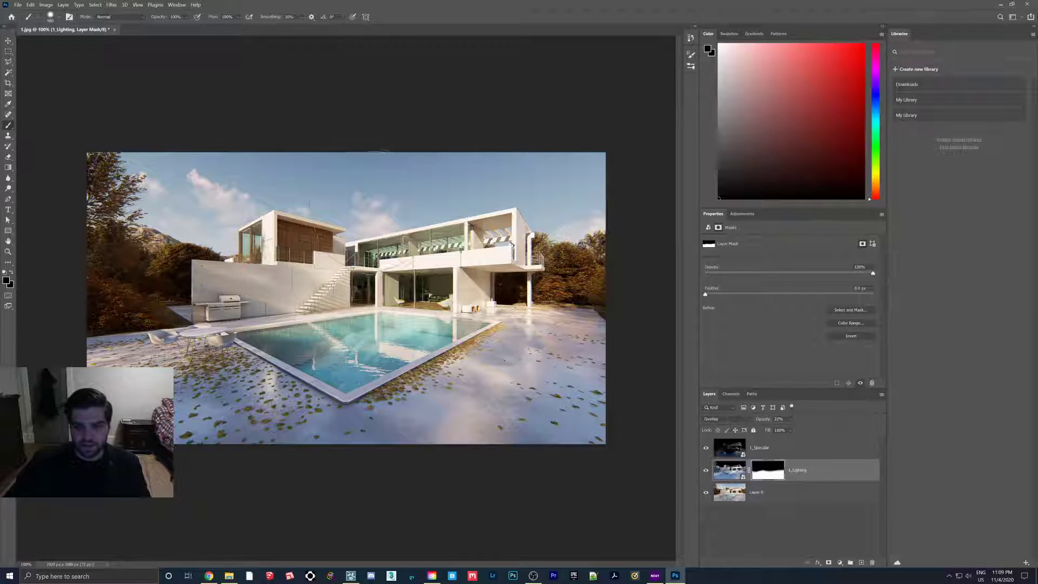
- Isolate the masked 1_Lighting layer by hiding 1_Specular and the base render, and raise its opacity to 100%
left_click(705, 447)
left_click(706, 492)
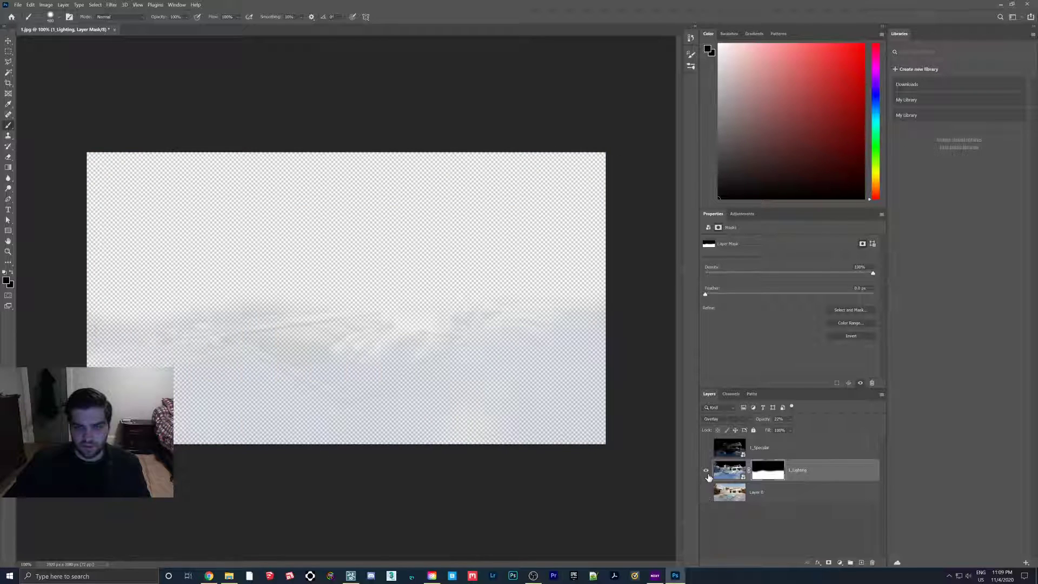
left_click(705, 492)
left_click(705, 492)
left_click(791, 419)
left_click_drag(794, 428, 823, 428)
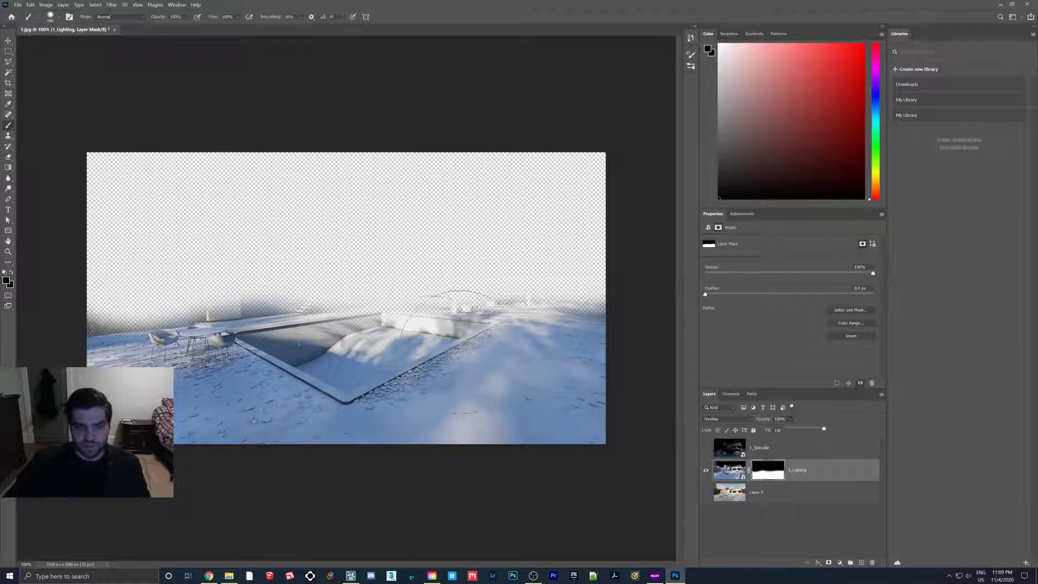
- Paint the 1_Lighting mask black over the patio chairs area and white over the house's right wing and adjacent sky
mouse_move(154, 279)
left_mouse_down()
mouse_move(146, 308)
mouse_move(173, 379)
left_mouse_up()
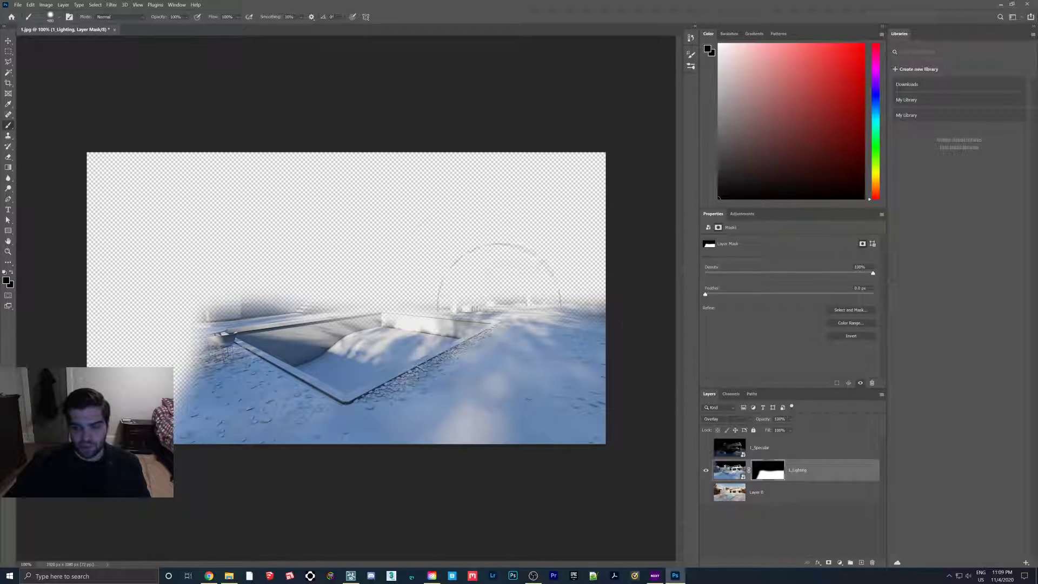
key("x")
mouse_move(486, 284)
left_mouse_down()
mouse_move(521, 259)
mouse_move(549, 162)
mouse_move(527, 147)
left_mouse_up()
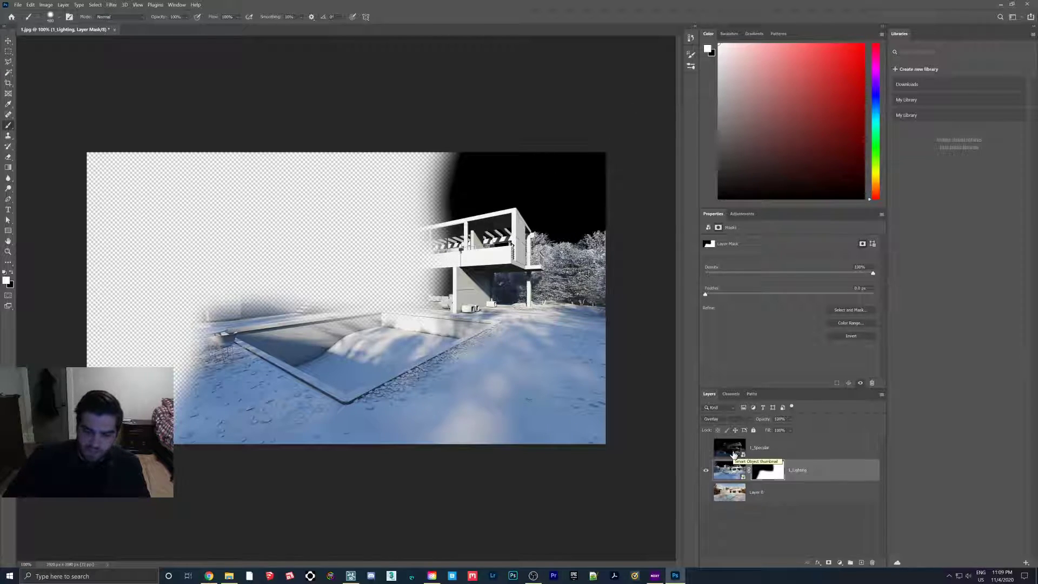
- Delete the 1_Lighting layer's mask, show the other two layers and lower its opacity to about 17%
right_click(772, 471)
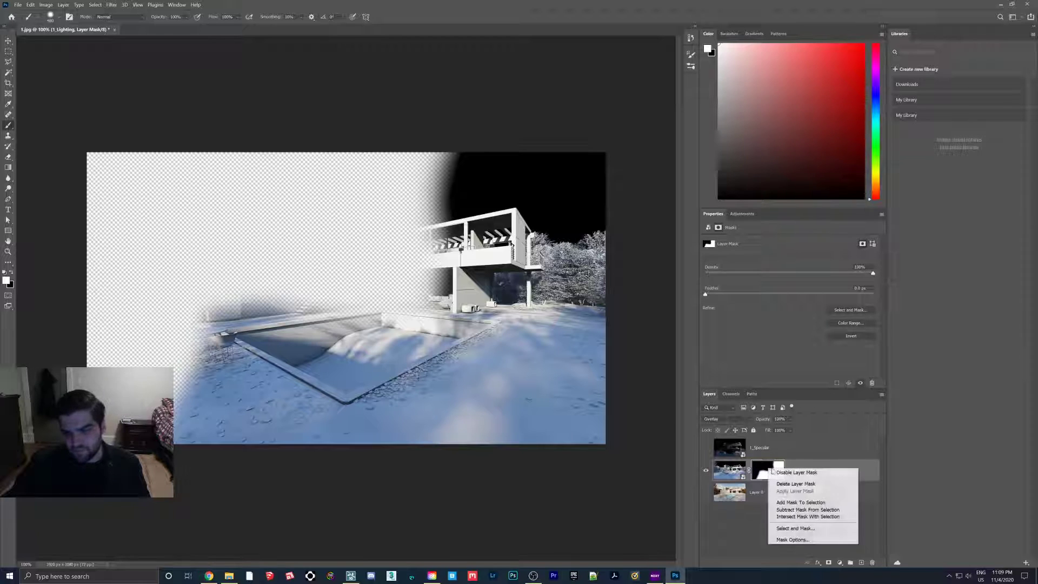
left_click(795, 484)
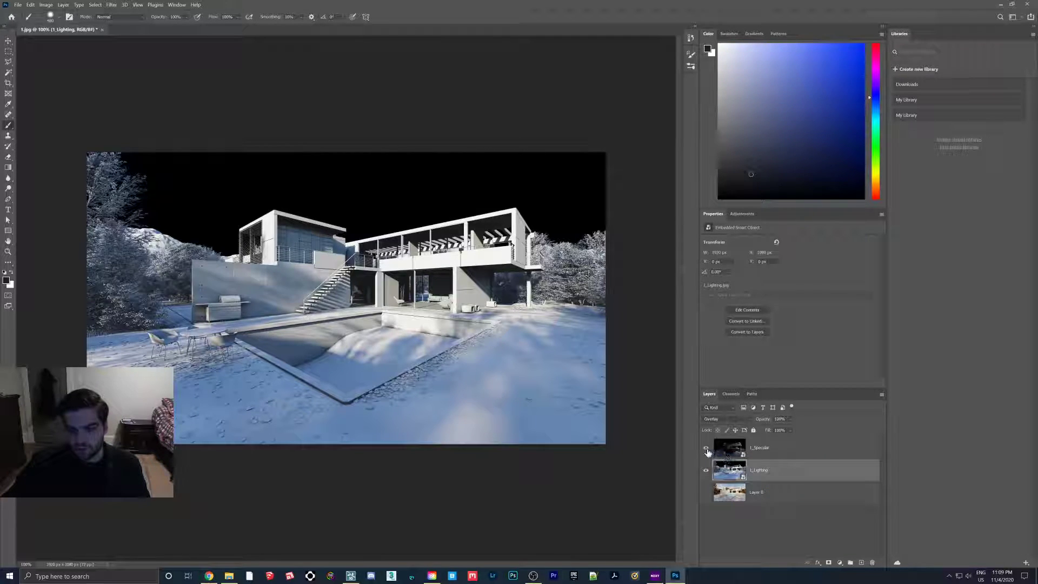
left_click(706, 447)
left_click(706, 492)
left_click(791, 420)
left_click_drag(777, 430, 774, 430)
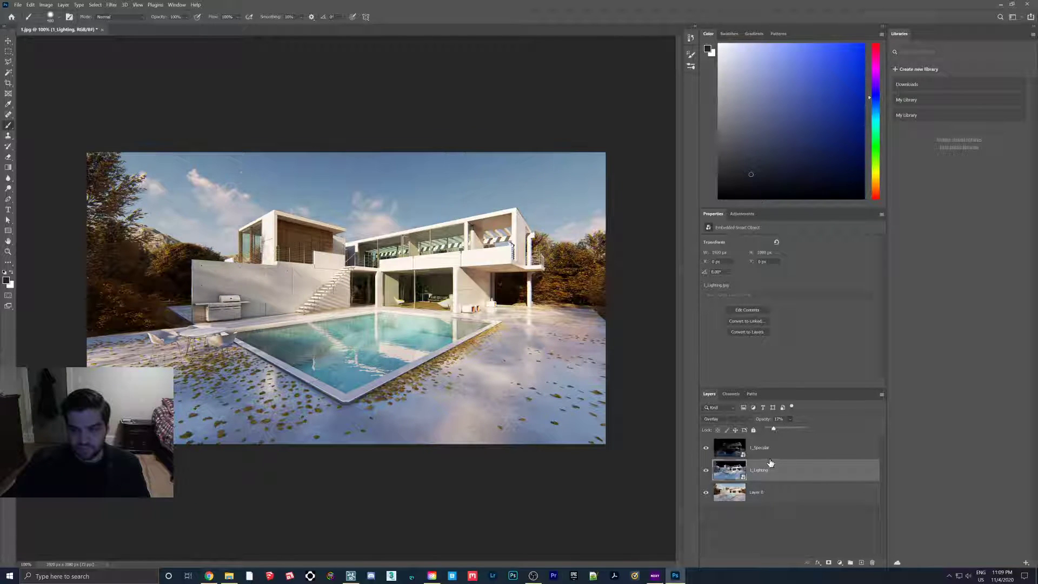
- Close the composite without saving and open the base render 1.jpg afresh from the render passes folder in File Explorer
left_click(763, 450)
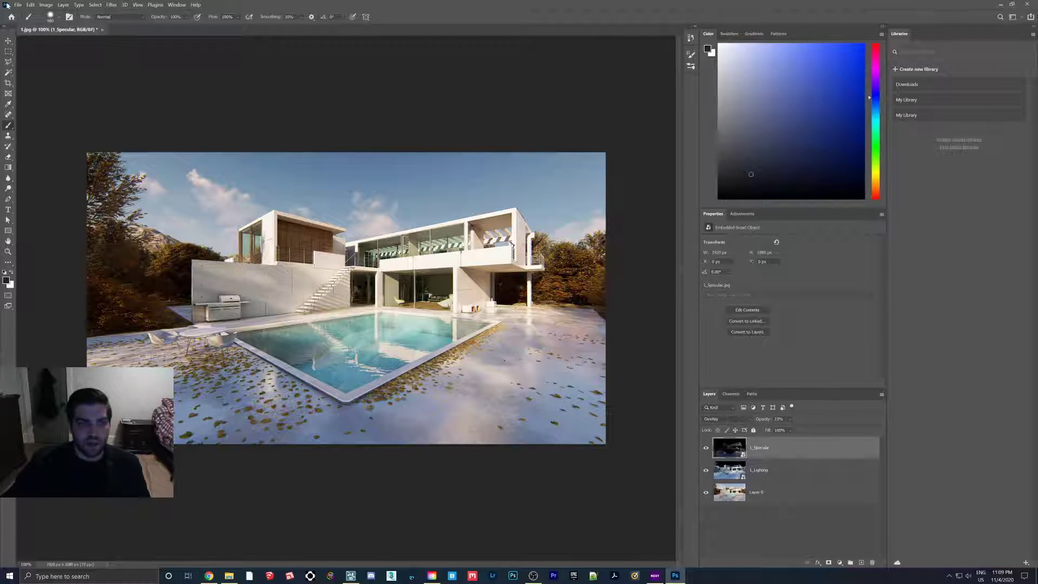
left_click(102, 30)
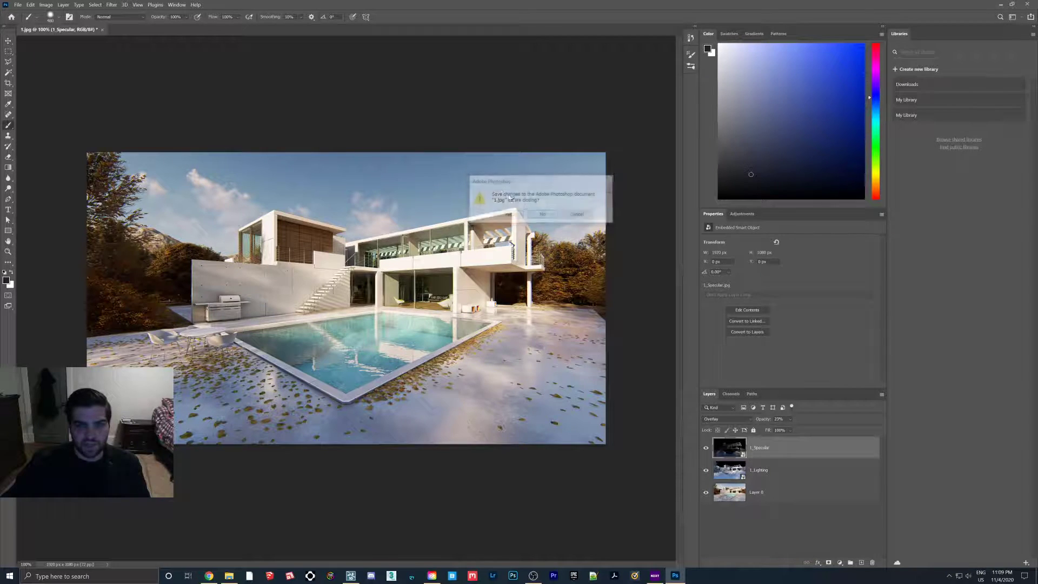
left_click(543, 216)
left_click(229, 575)
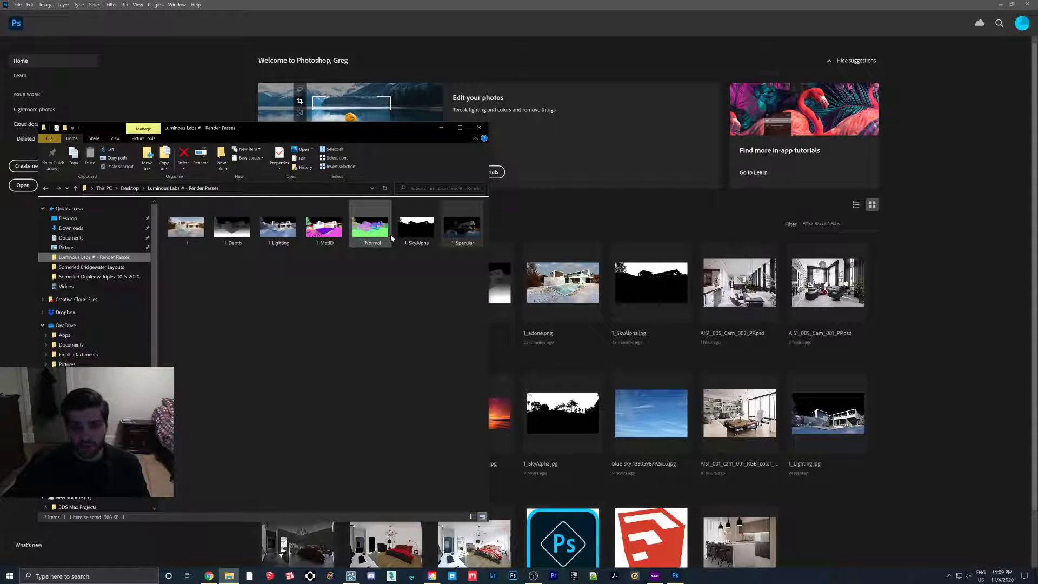
left_click_drag(186, 227, 535, 237)
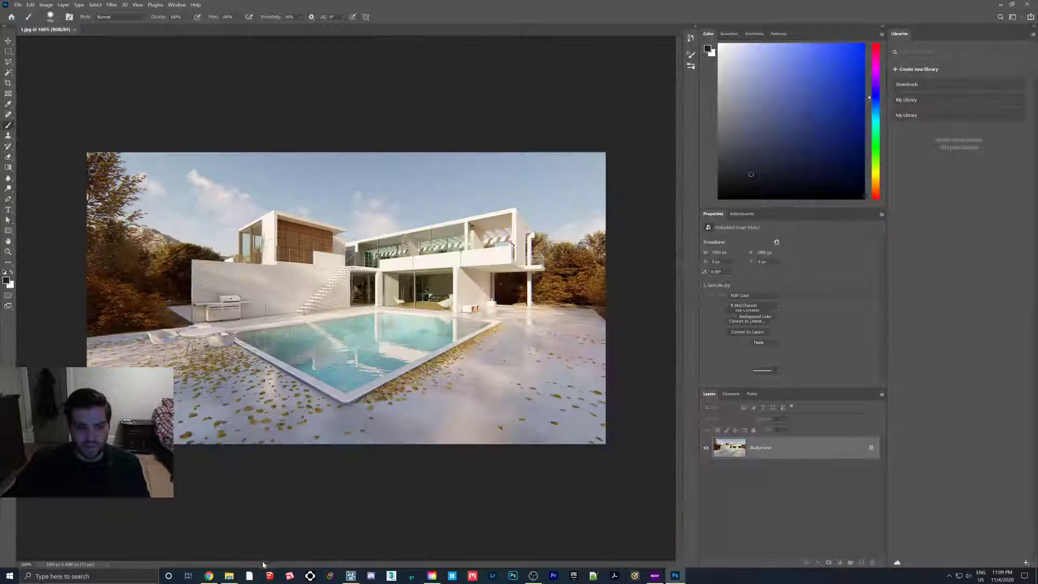
- Place the 1_Normal pass from the render passes folder over the base render and unlock the background layer
left_click(229, 575)
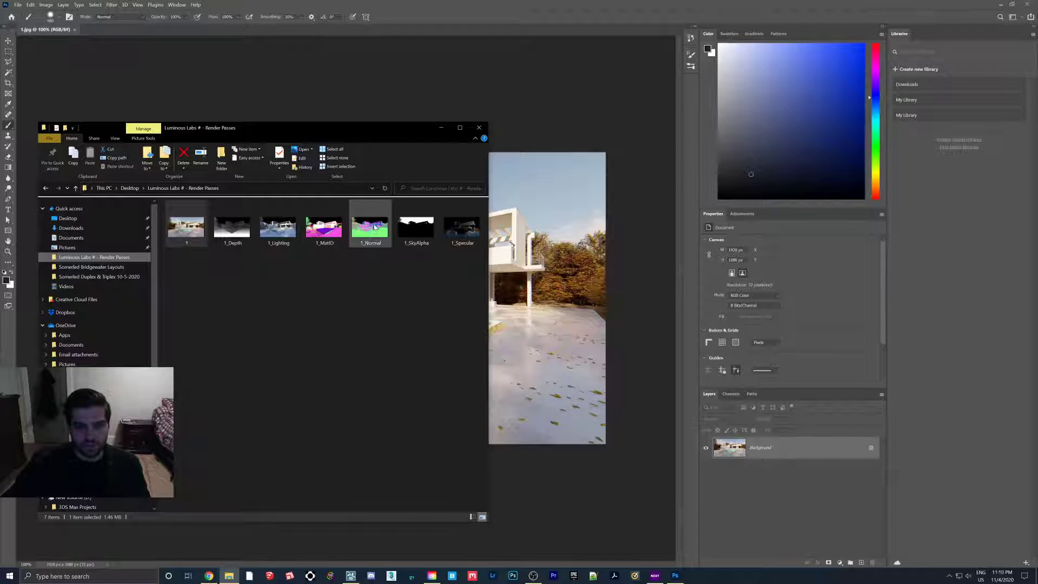
left_click_drag(374, 227, 562, 375)
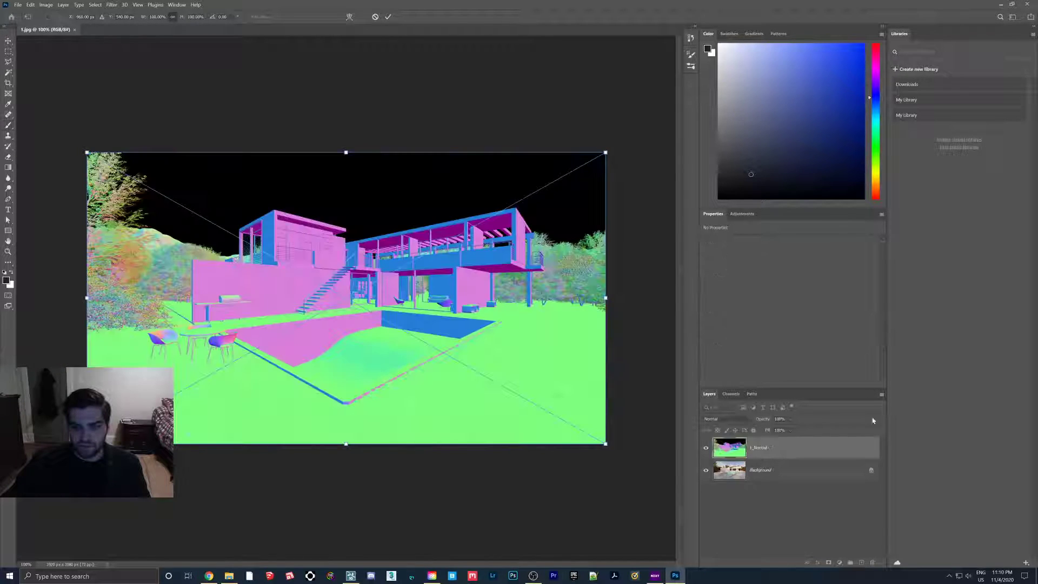
left_click(870, 469)
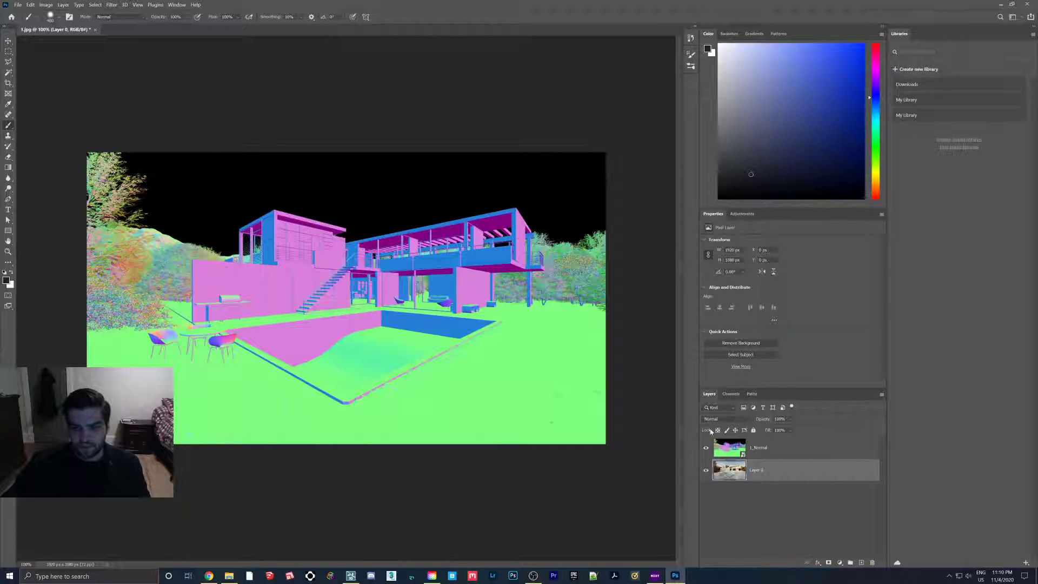
- Add a Channel Mixer adjustment layer above the 1_Normal layer
left_click(761, 453)
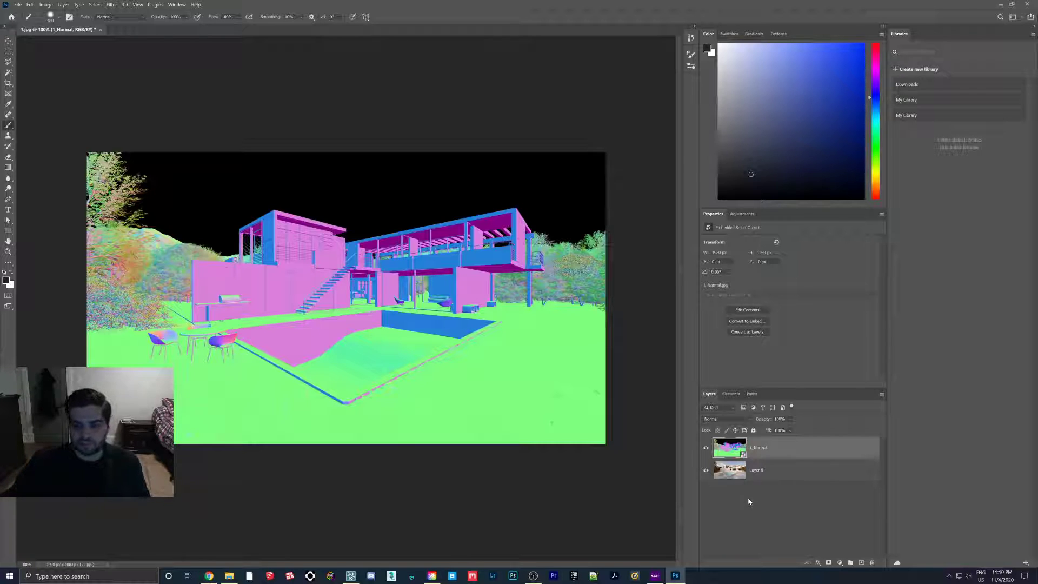
left_click(840, 562)
left_click(839, 564)
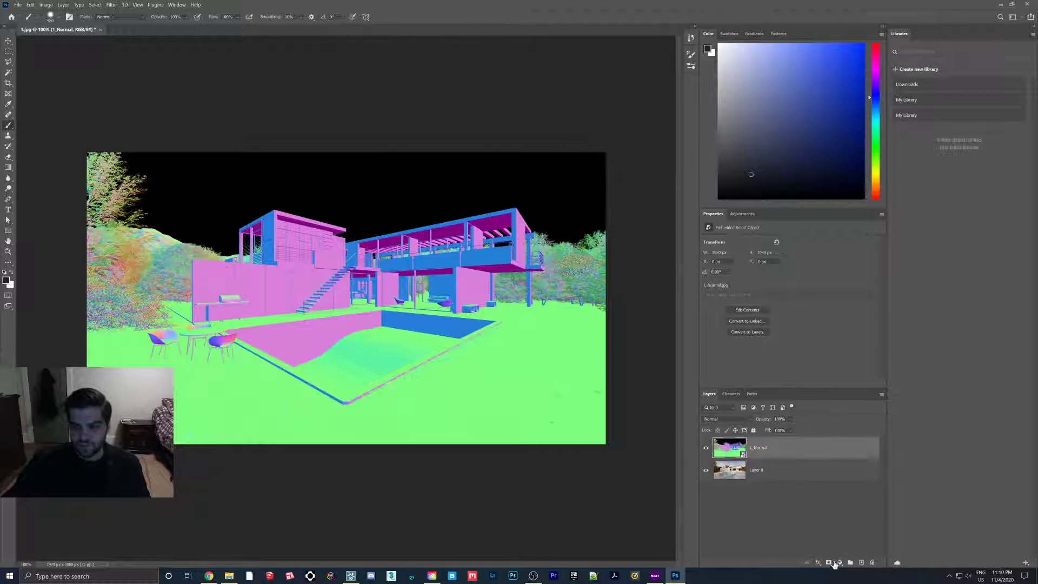
left_click(840, 563)
left_click(839, 563)
left_click(839, 563)
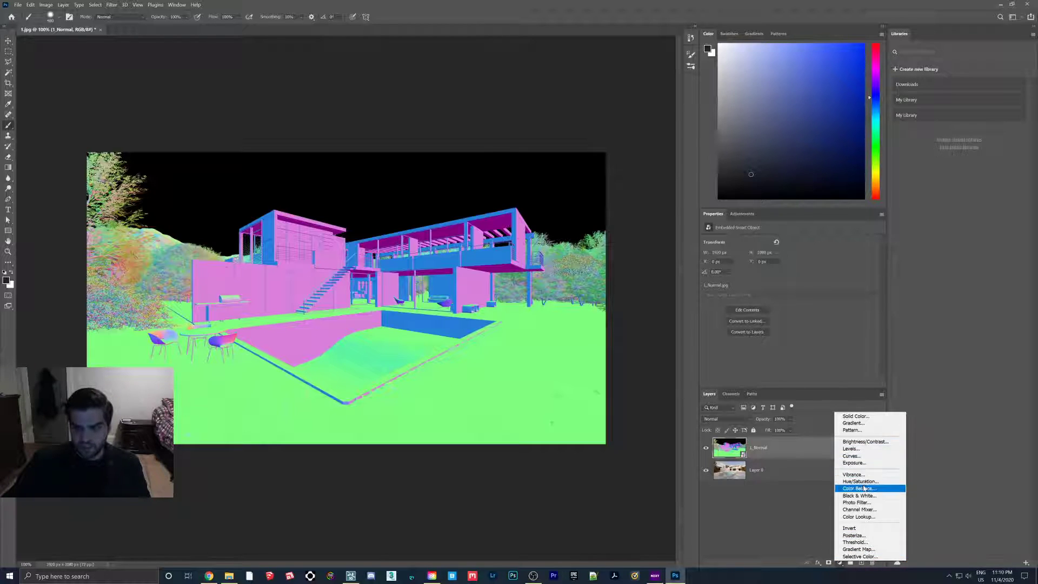
left_click(860, 509)
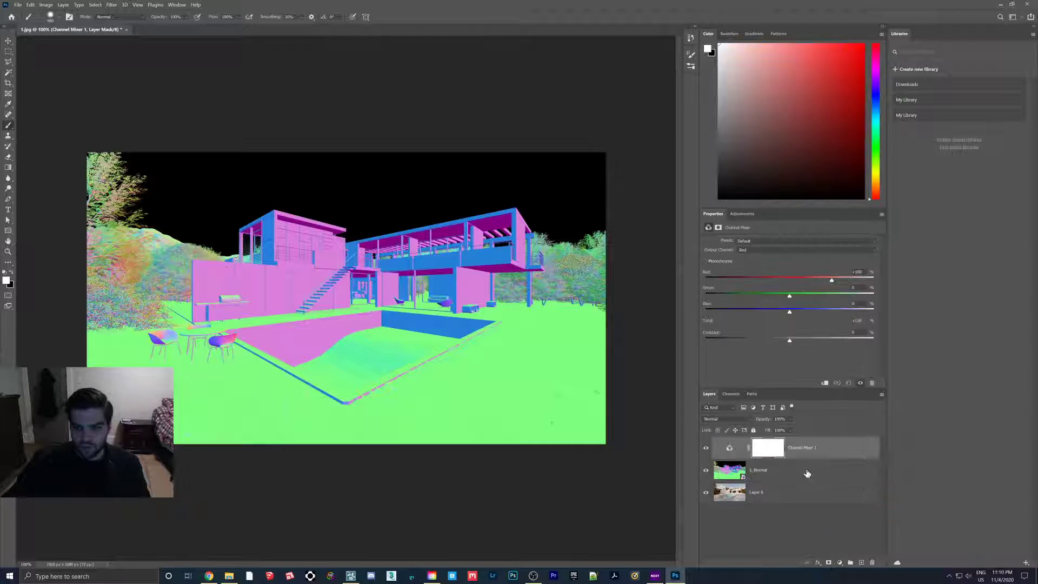
- Add a Hue/Saturation adjustment layer and arrange it between the Channel Mixer and 1_Normal layers
left_click(839, 564)
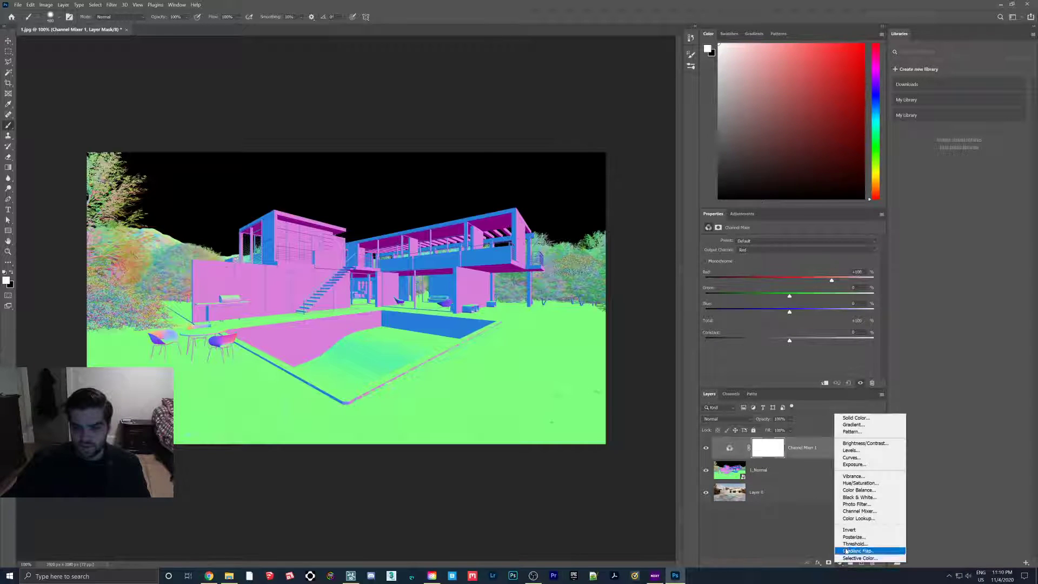
left_click(859, 474)
left_click_drag(808, 472, 789, 457)
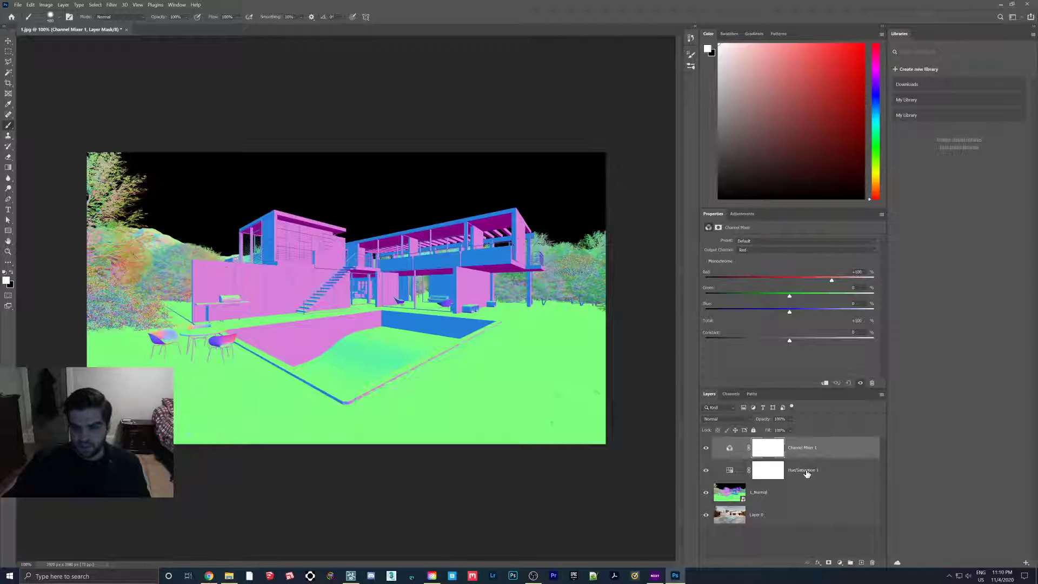
- Clip the Hue/Saturation and Channel Mixer adjustment layers to the 1_Normal layer
left_click(806, 473)
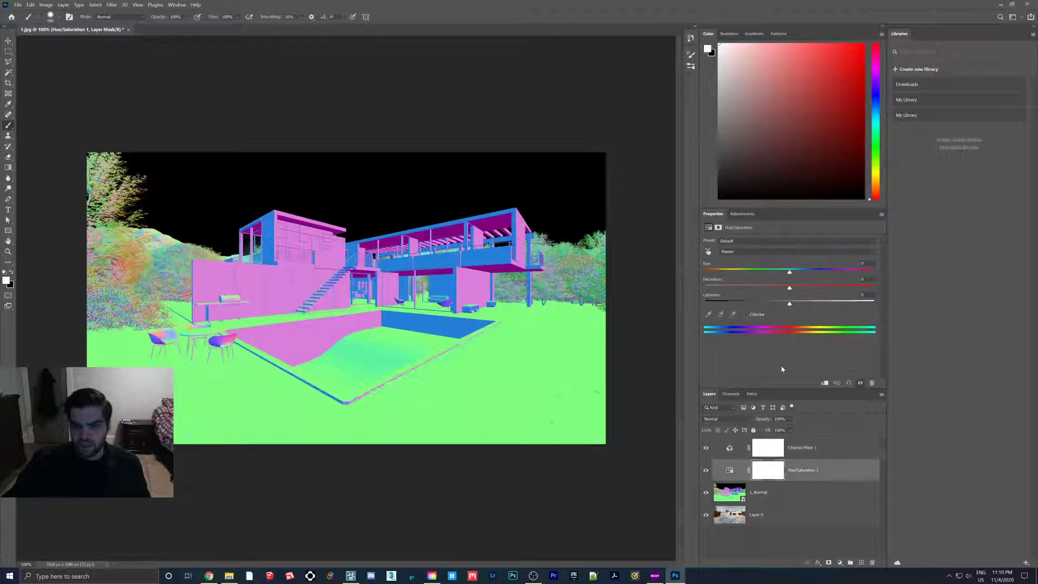
left_click(824, 384)
left_click(806, 447)
left_click(824, 383)
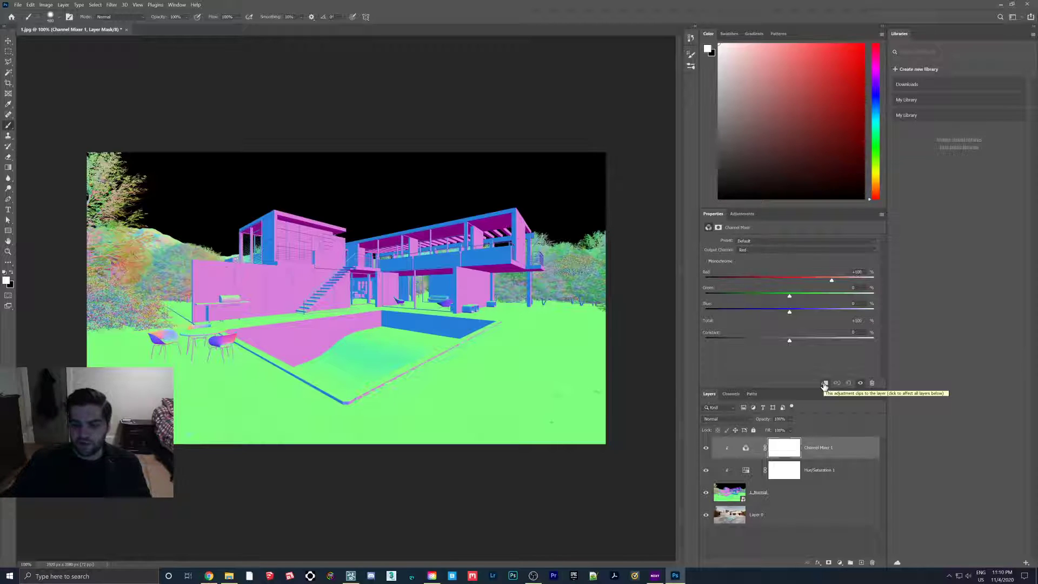
- Release the clipping of both adjustment layers to compare, and clip them to 1_Normal again
left_click(824, 383)
left_click(807, 470)
left_click(824, 383)
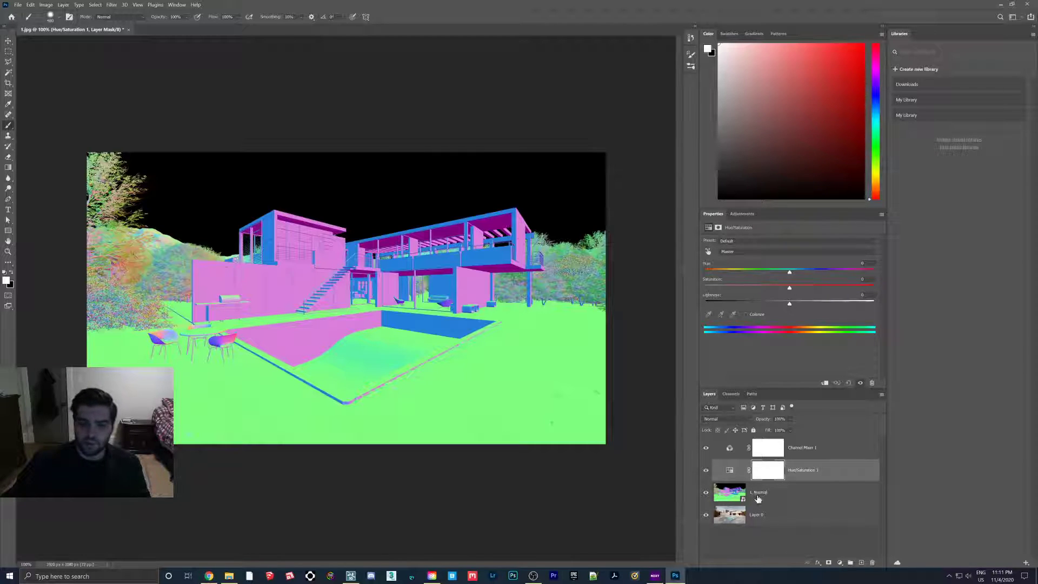
left_click(824, 383)
left_click(809, 447)
left_click(825, 383)
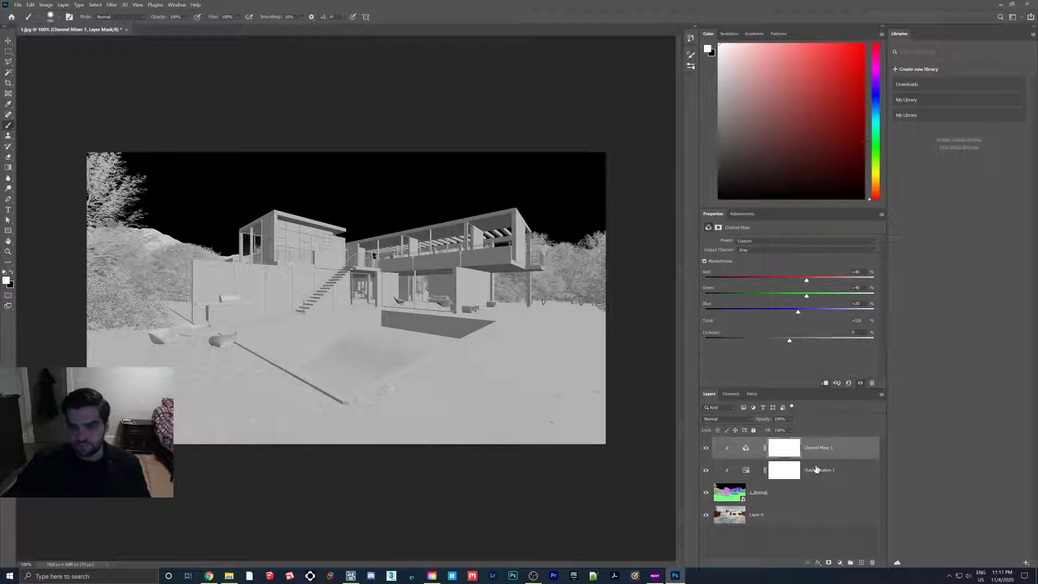
- Make the Channel Mixer monochrome and set red to about 1%, green to about 70% and blue to about 30%
left_click_drag(807, 281, 803, 312)
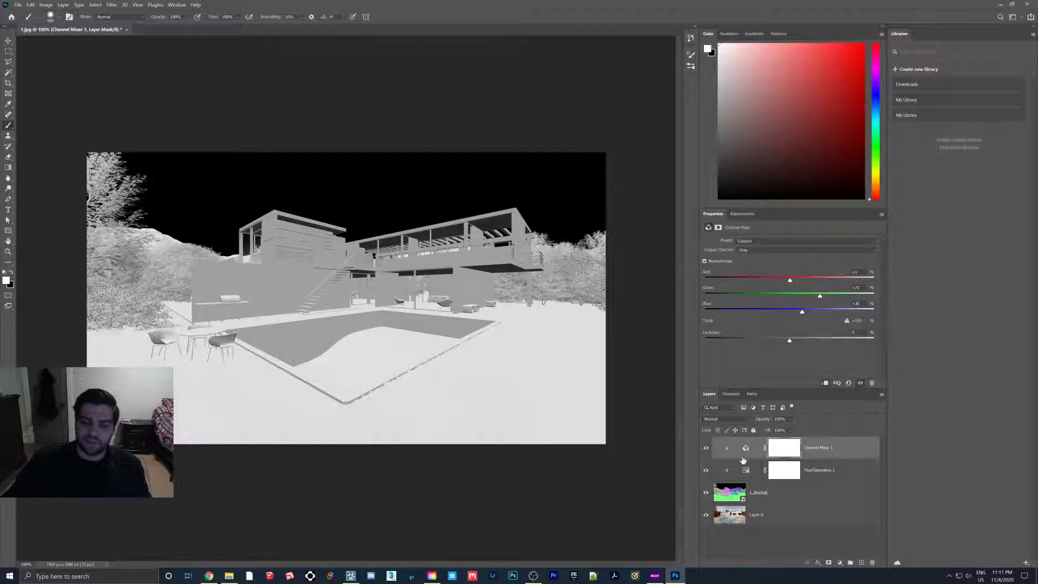
- Try the Multiply blend mode on the Channel Mixer layer and return it to Normal
left_click(726, 418)
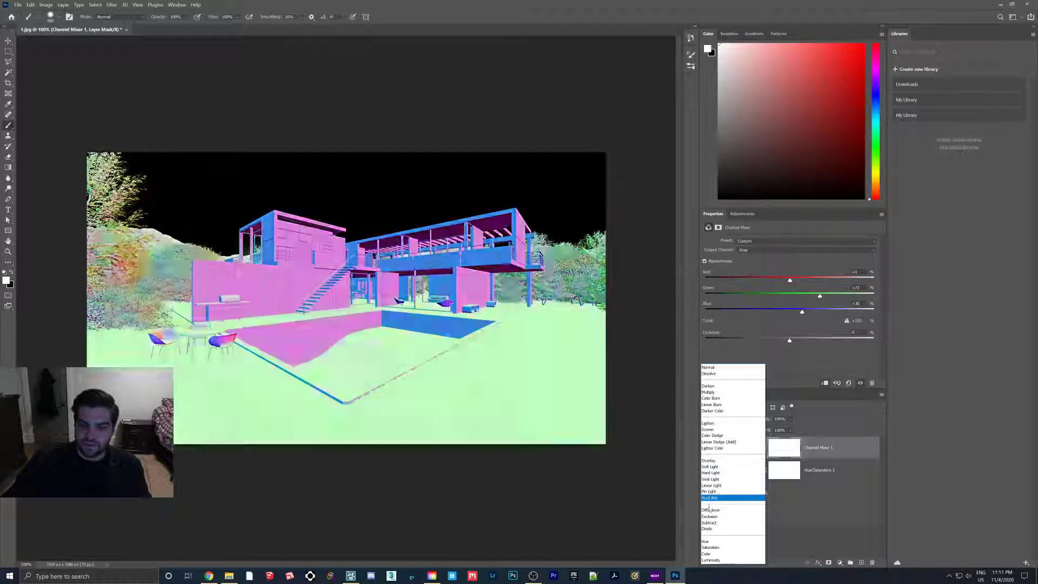
left_click(708, 392)
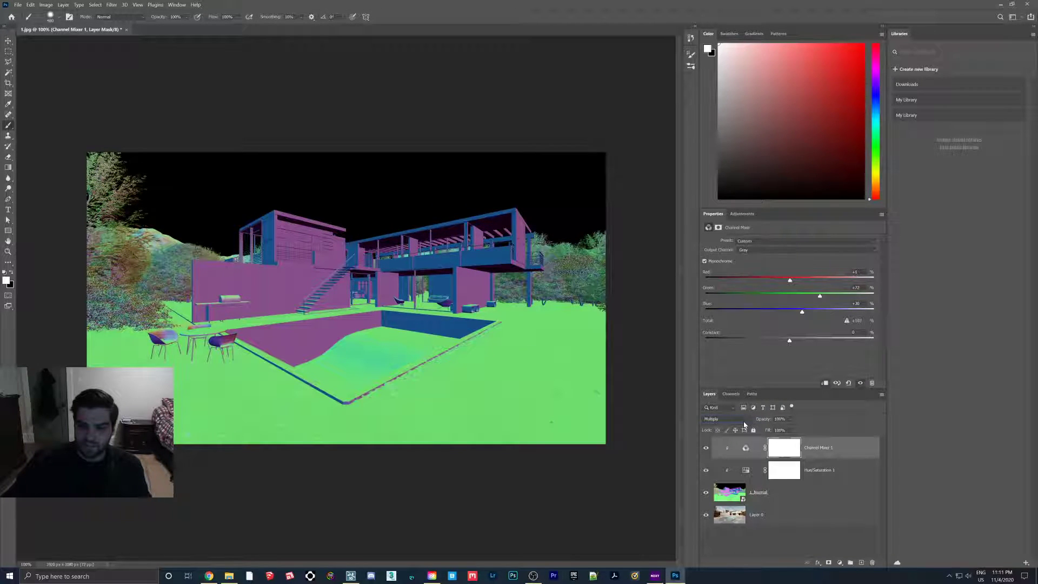
left_click(811, 470)
left_click(796, 495)
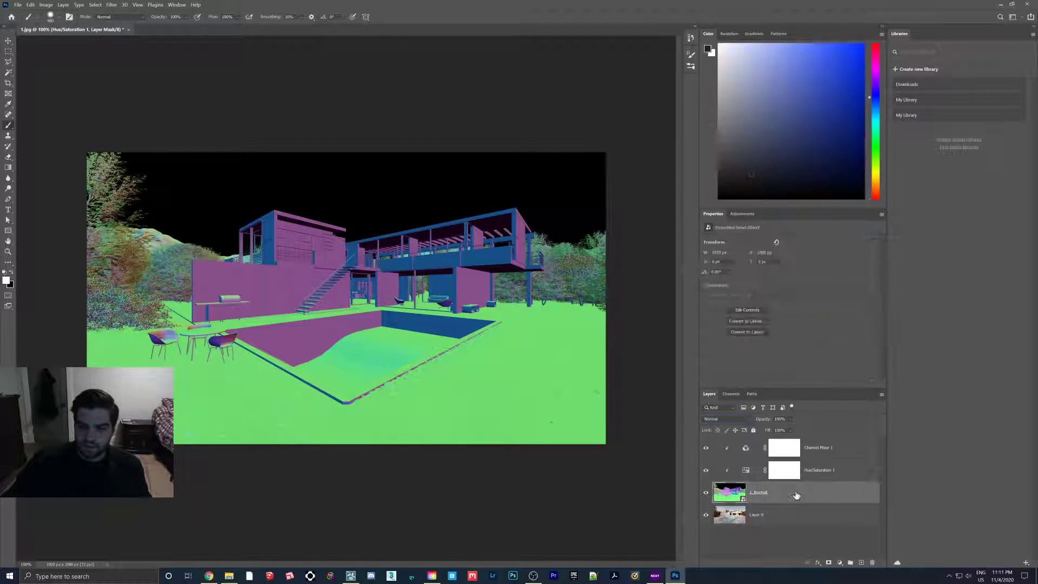
left_click(806, 451)
left_click(724, 418)
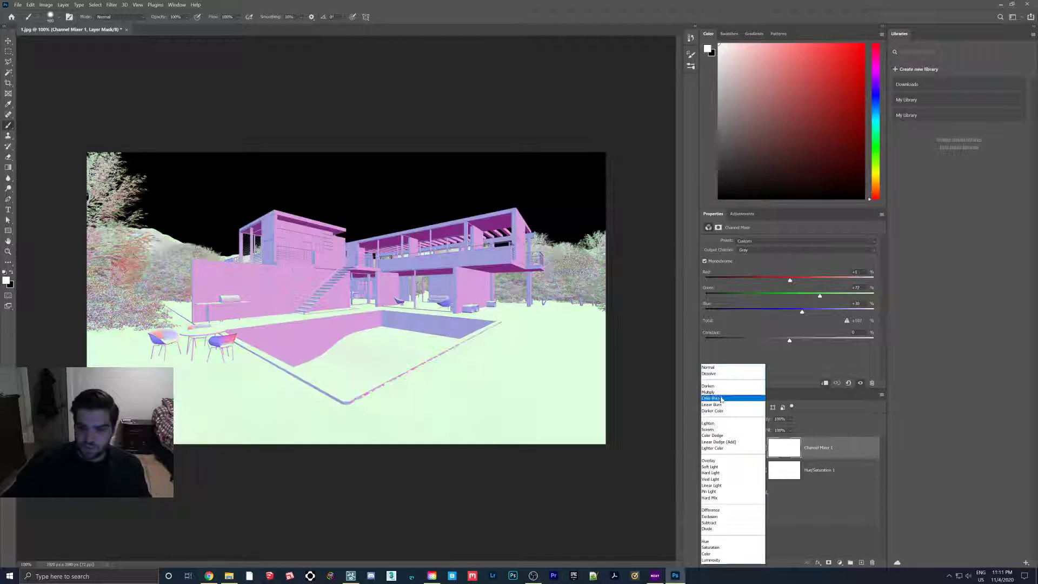
left_click(716, 368)
- Set the 1_Normal layer's blend mode to Multiply and adjust the Channel Mixer to about 34% red and 60% green
left_click(773, 496)
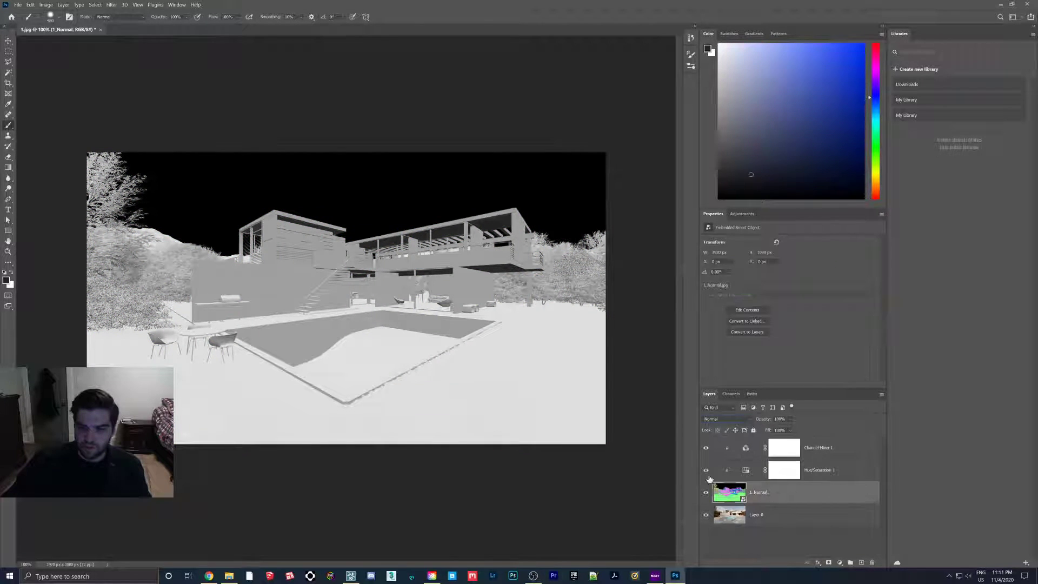
left_click(719, 419)
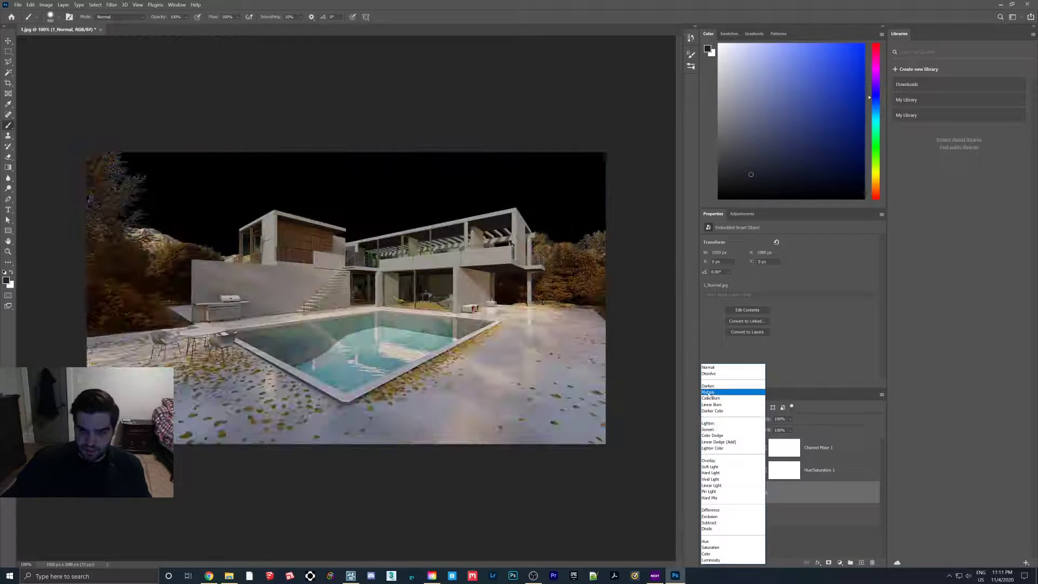
left_click(709, 392)
left_click(811, 448)
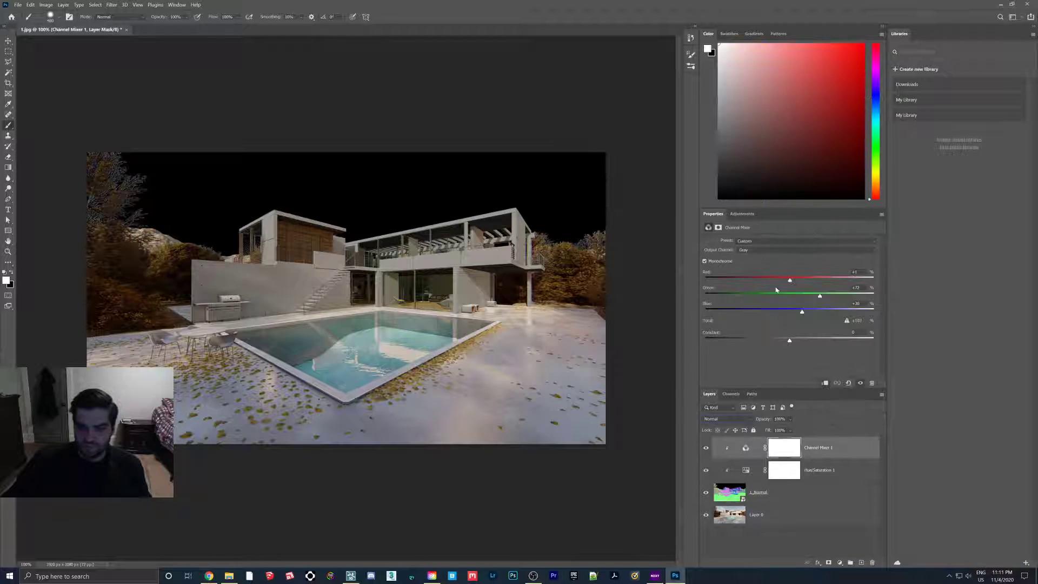
mouse_move(789, 285)
left_mouse_down()
mouse_move(780, 281)
mouse_move(815, 296)
mouse_move(805, 281)
left_mouse_up()
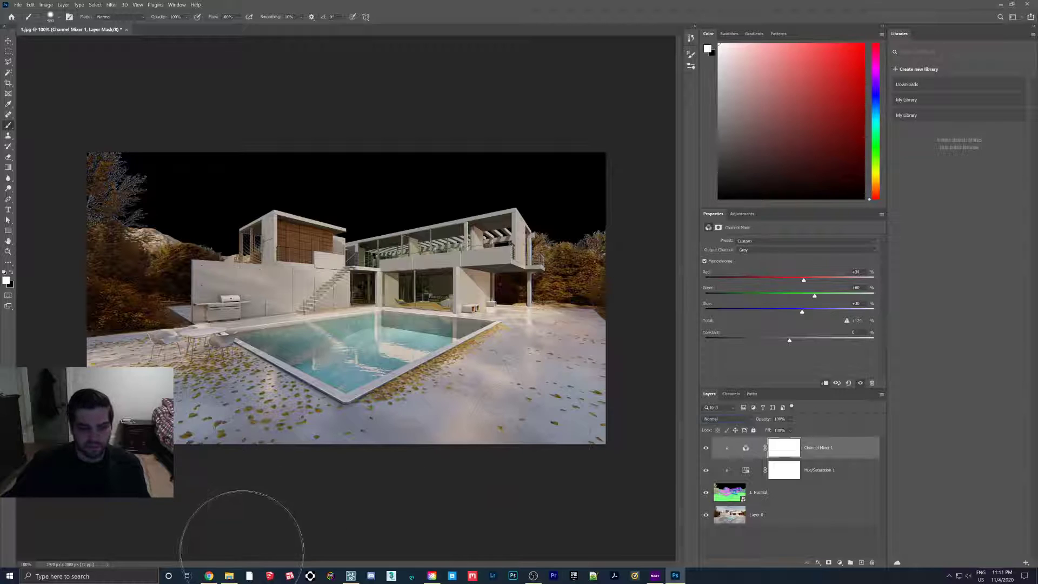
- Open the 1_SkyAlpha image from the Render Passes folder as its own document and cut its entire picture to the clipboard
left_click(229, 576)
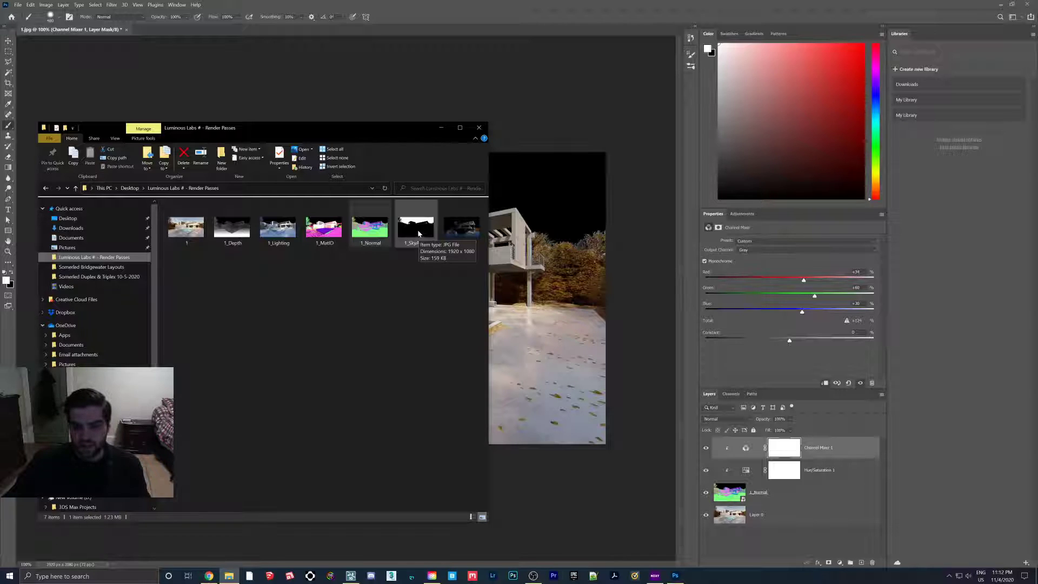
left_click_drag(418, 233, 754, 531)
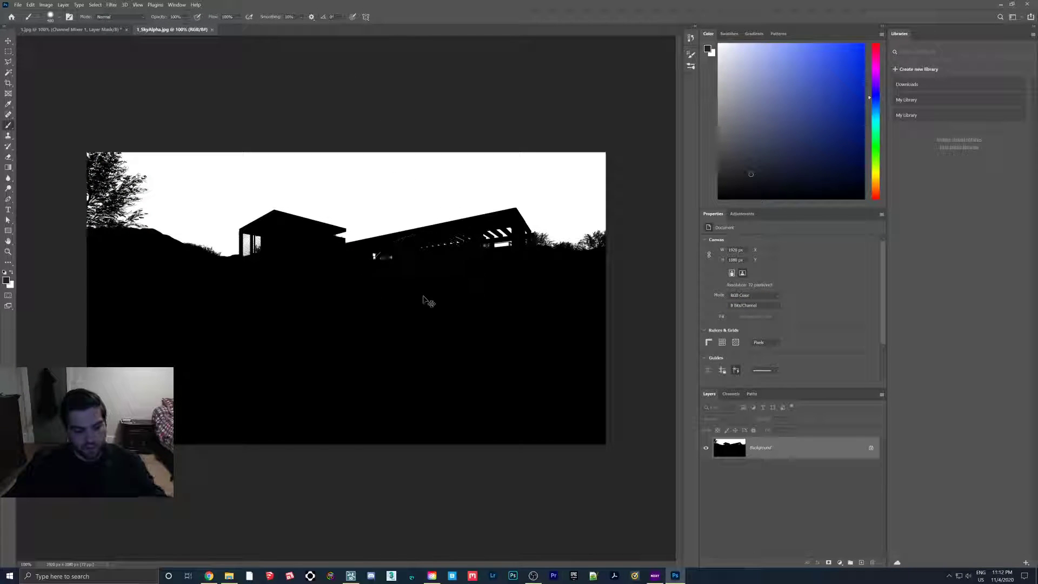
key("ctrl+a")
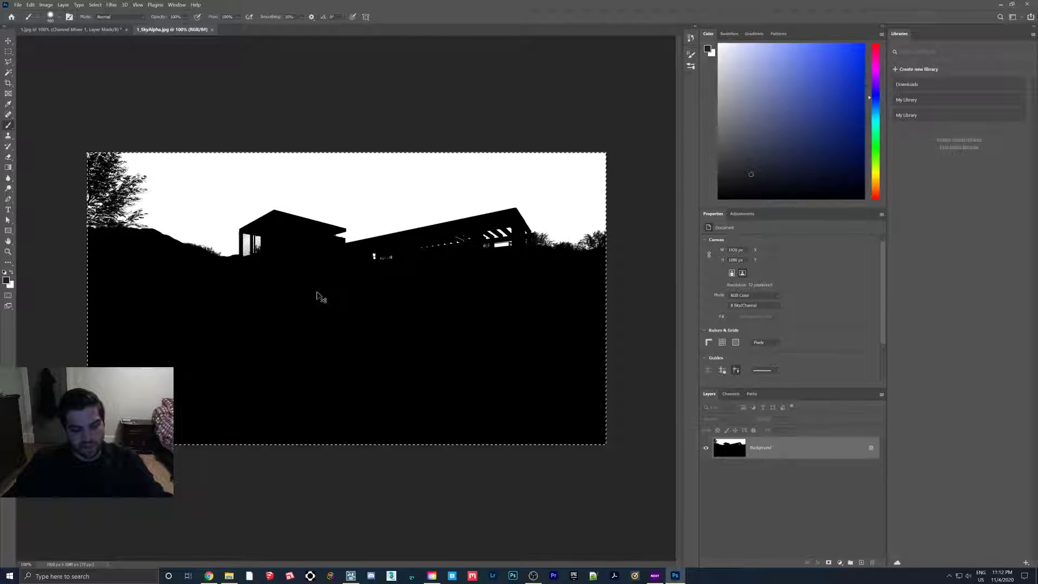
key("BackSpace")
key("ctrl+d")
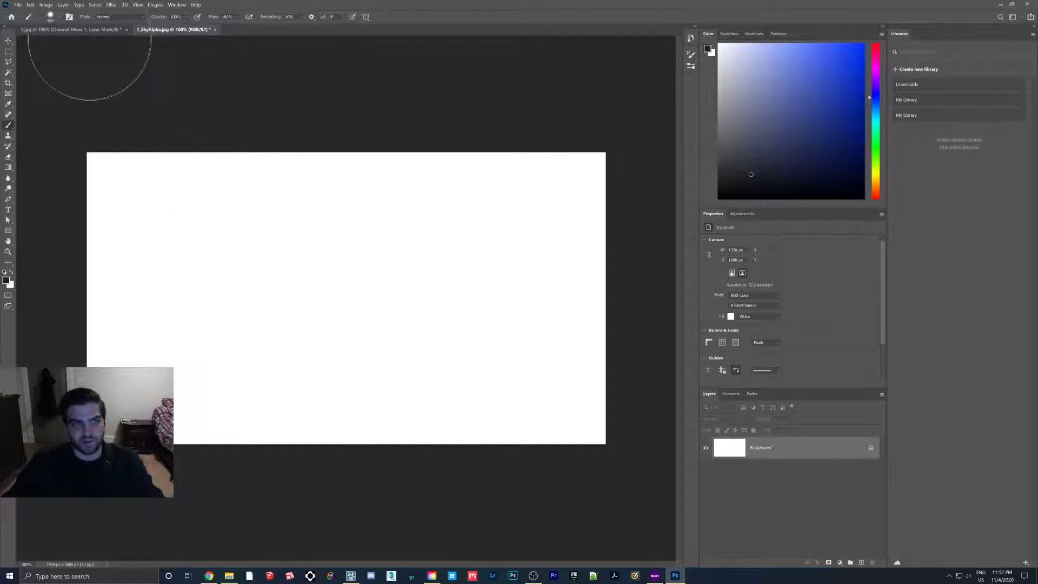
- Add a layer mask to 1_Normal in 1.jpg and paste the cut sky alpha picture into the mask
left_click(65, 29)
left_click(766, 498)
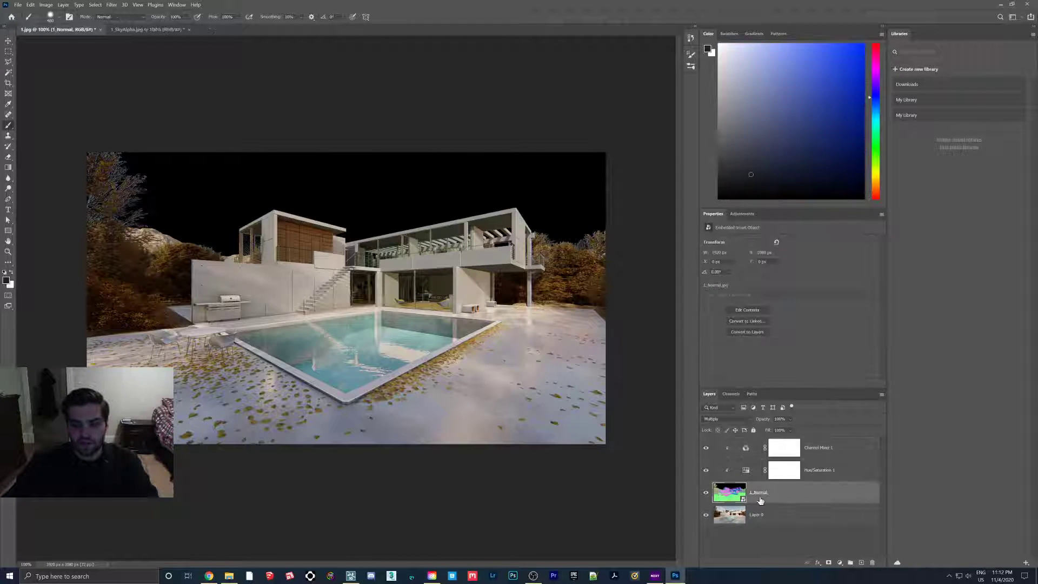
left_click(829, 564)
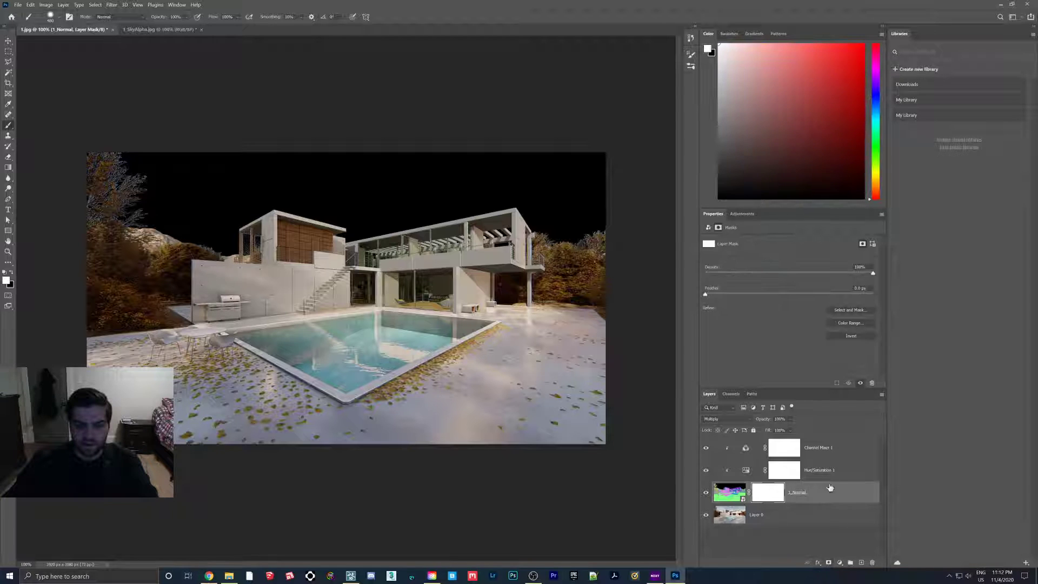
left_click(770, 497, "alt")
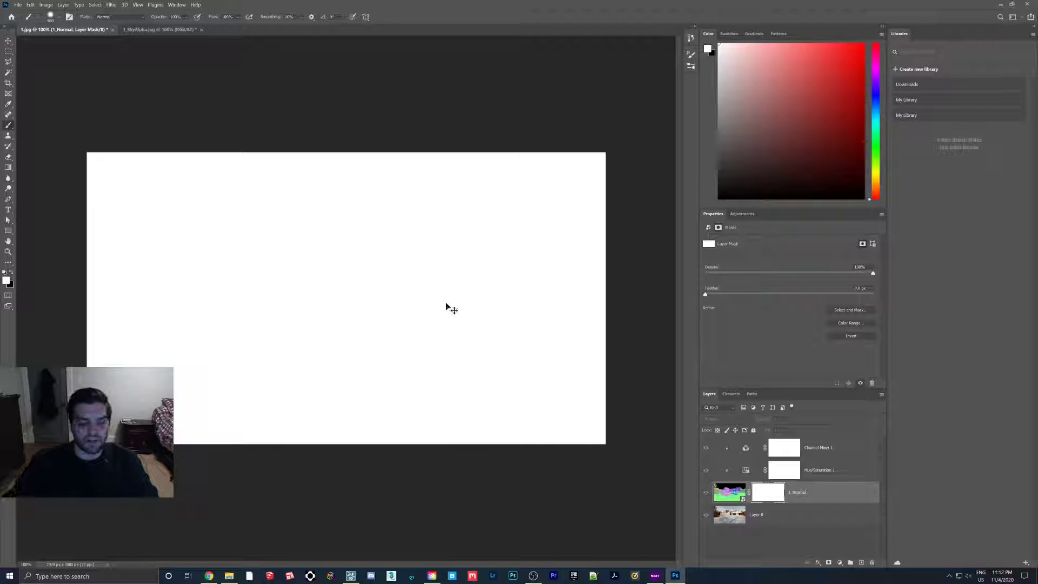
key("ctrl+v")
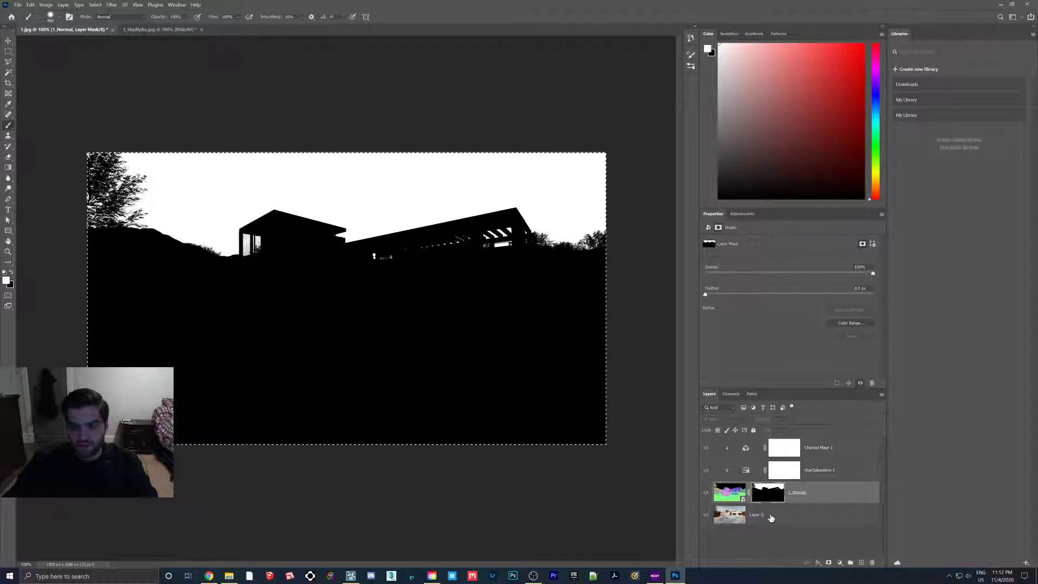
left_click(766, 513)
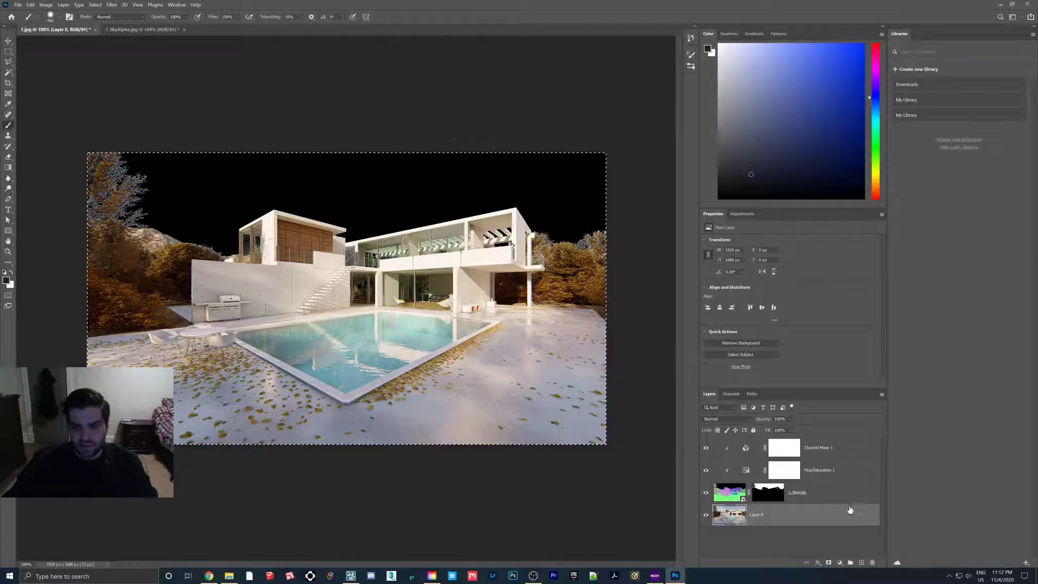
- Invert the 1_Normal layer mask, then check the mask on its own and go back to the composite view
left_click(840, 495)
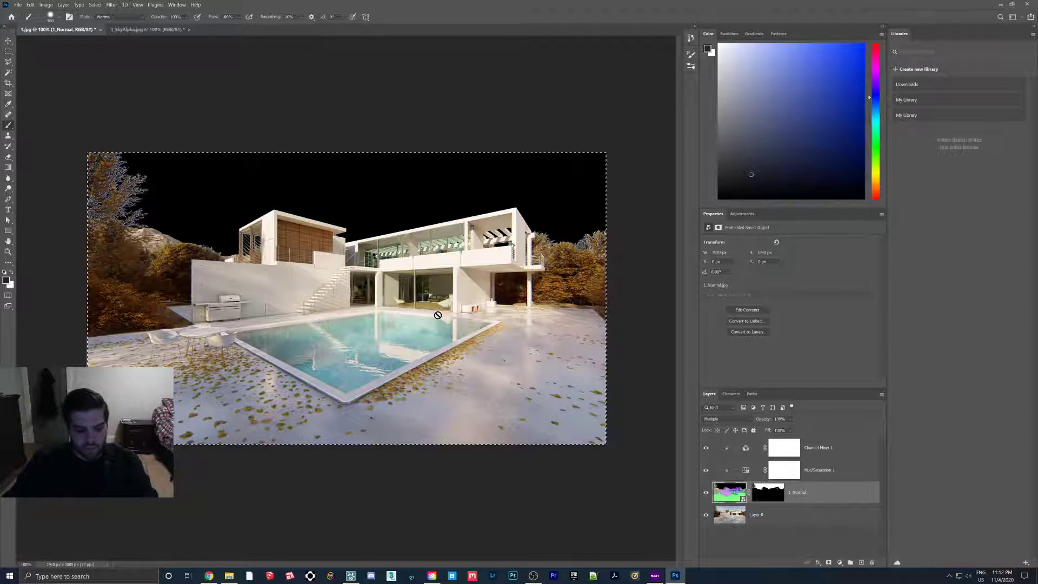
left_click(763, 496, "alt")
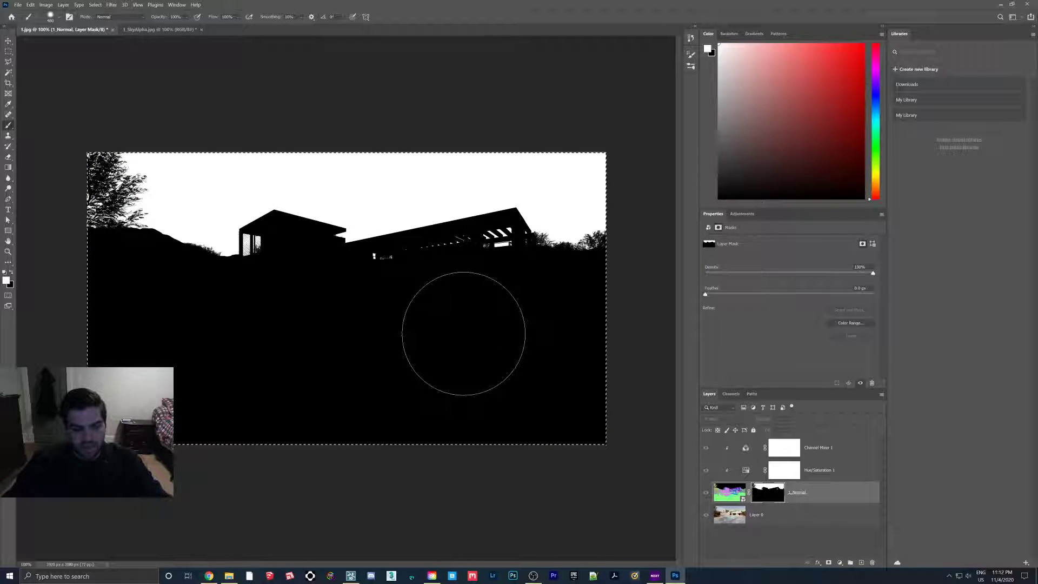
key("ctrl+i")
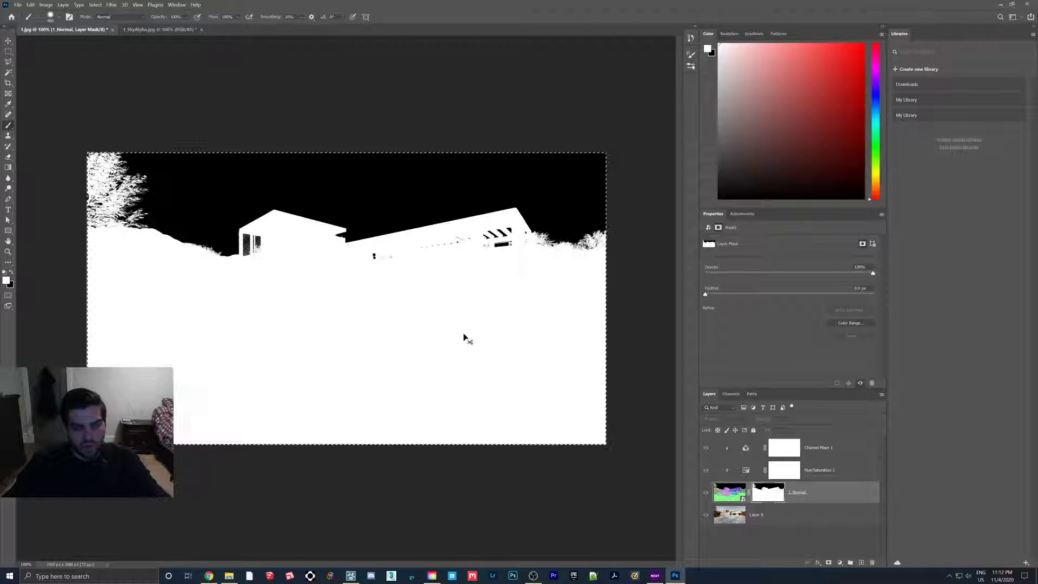
left_click(772, 515)
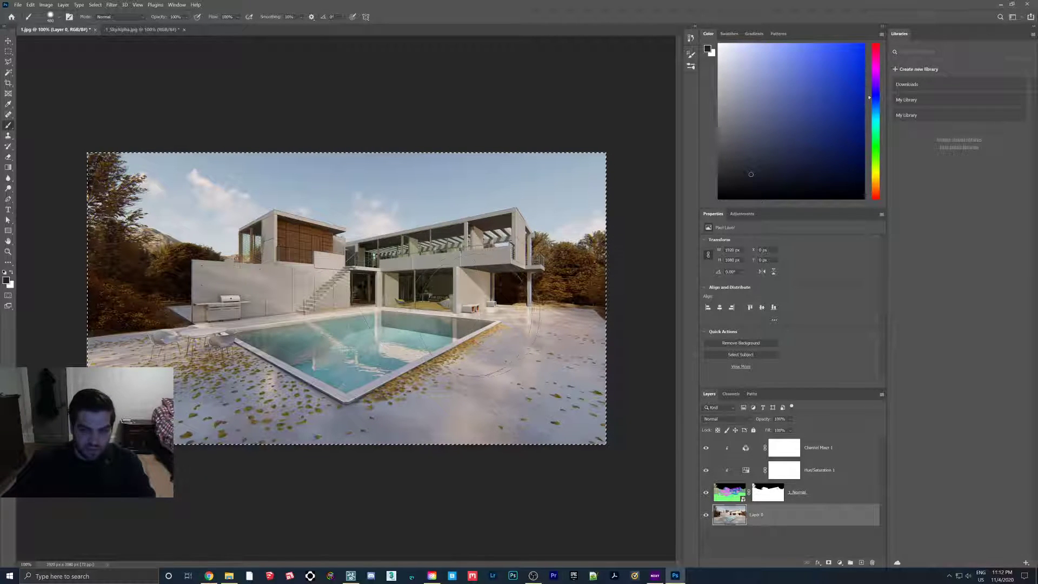
left_click(738, 502)
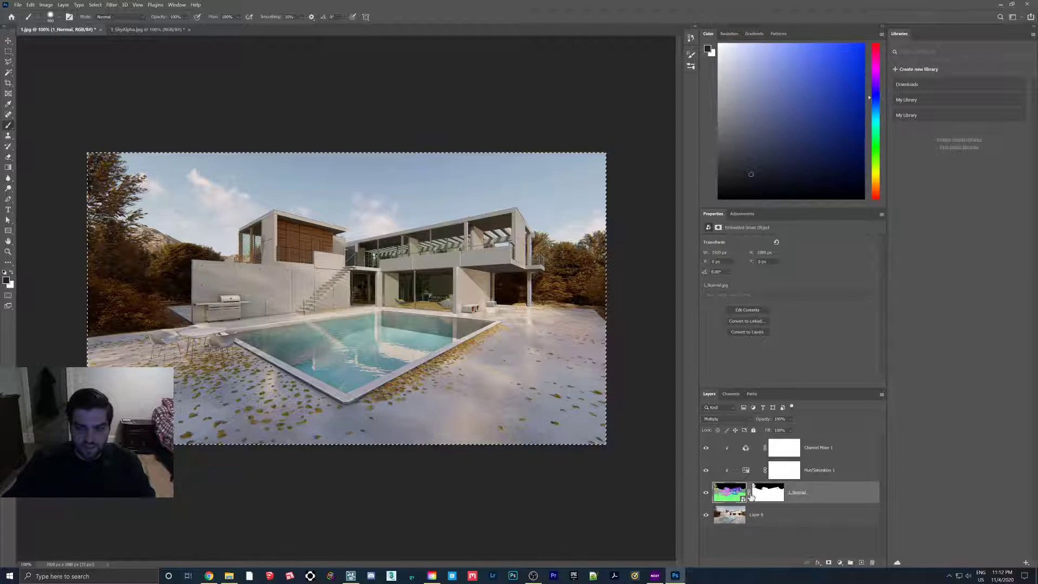
left_click(775, 497)
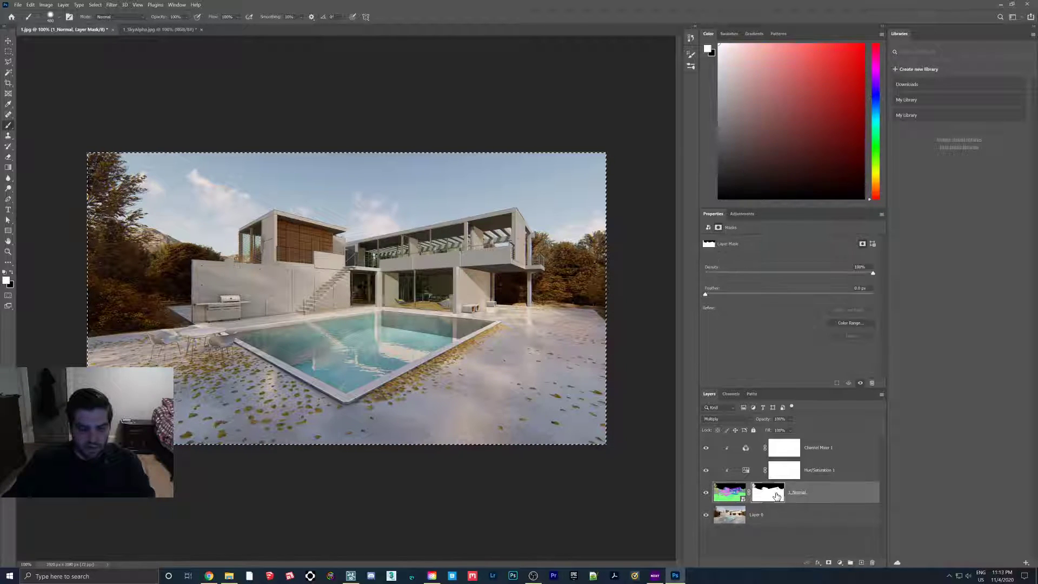
left_click(776, 496, "alt")
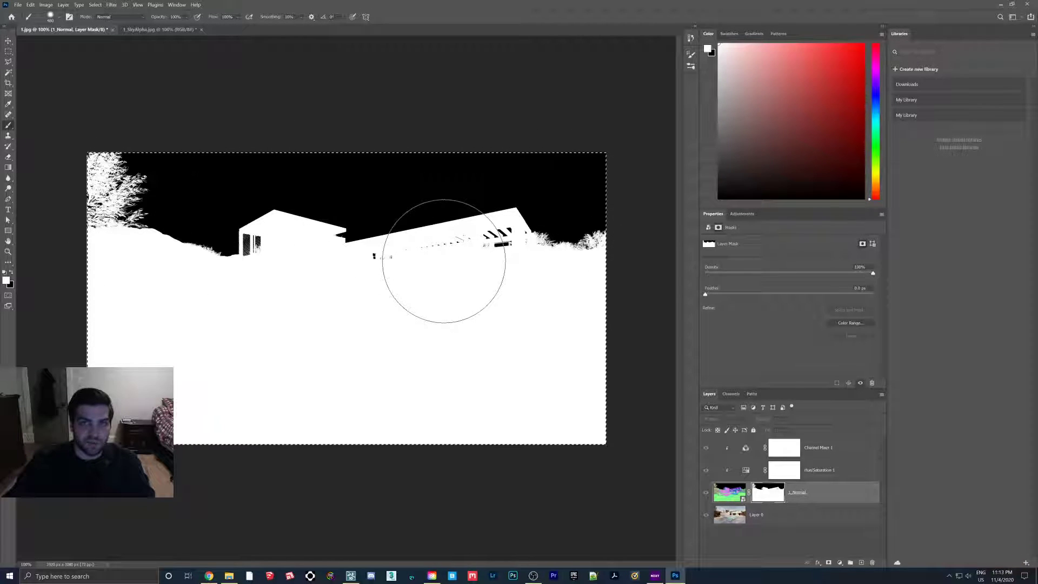
left_click(736, 516)
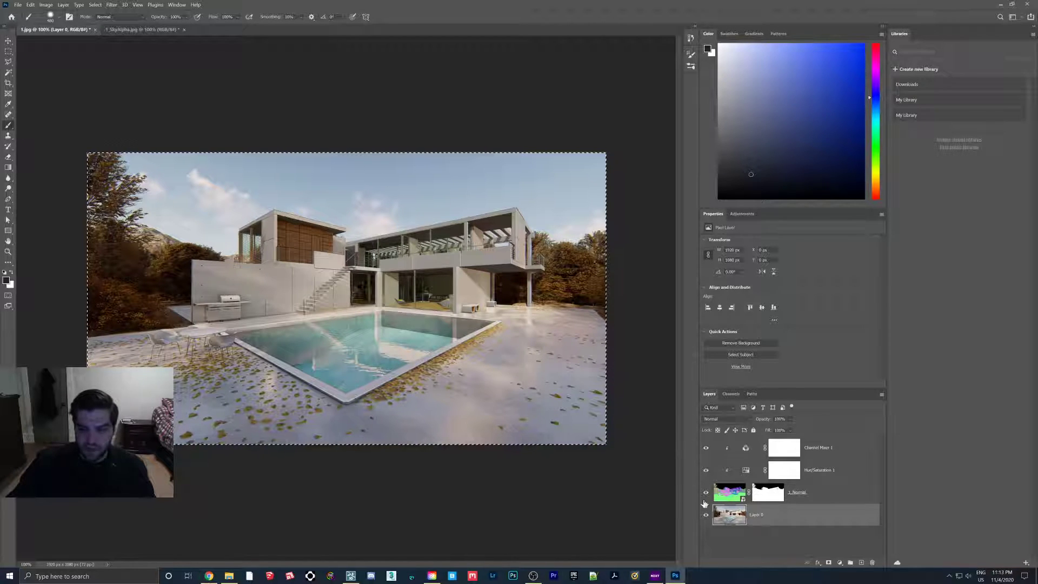
- Raise the Channel Mixer values to about 64% red, 75% green and 70% blue
left_click(821, 450)
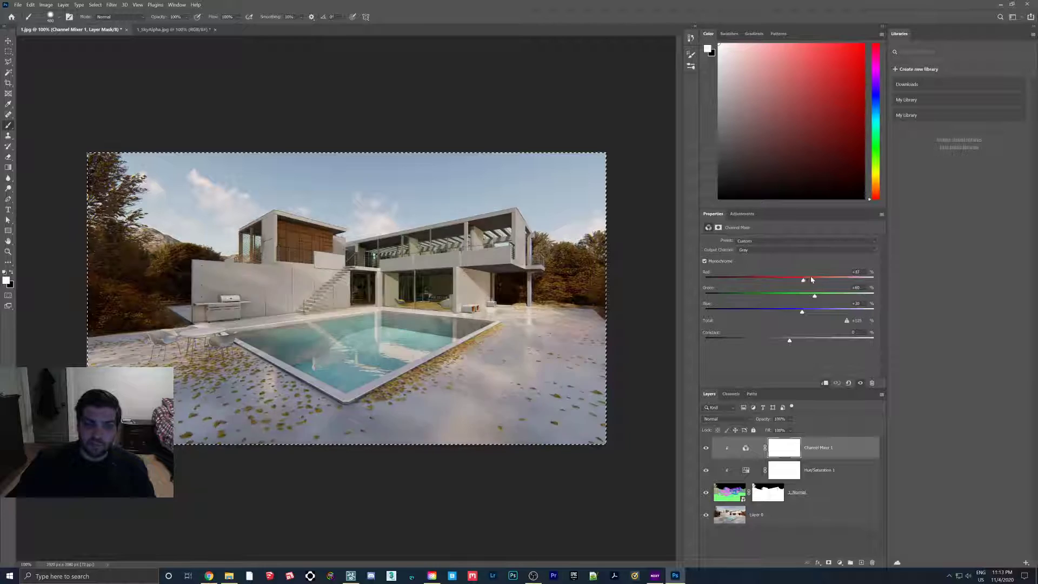
mouse_move(824, 281)
left_mouse_down()
mouse_move(814, 280)
mouse_move(825, 297)
left_mouse_up()
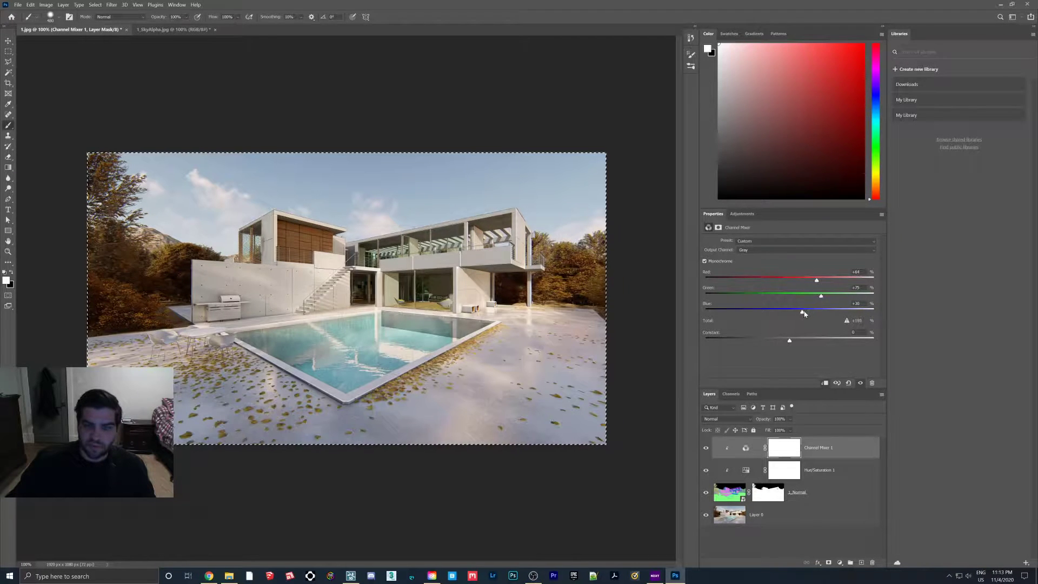
- Try several hues on the Hue/Saturation layer, leave it at about +45, and raise the Channel Mixer's red to about 164%
left_click(821, 471)
mouse_move(790, 273)
left_mouse_down()
mouse_move(763, 272)
mouse_move(813, 273)
mouse_move(759, 269)
mouse_move(824, 274)
mouse_move(771, 269)
mouse_move(804, 274)
left_mouse_up()
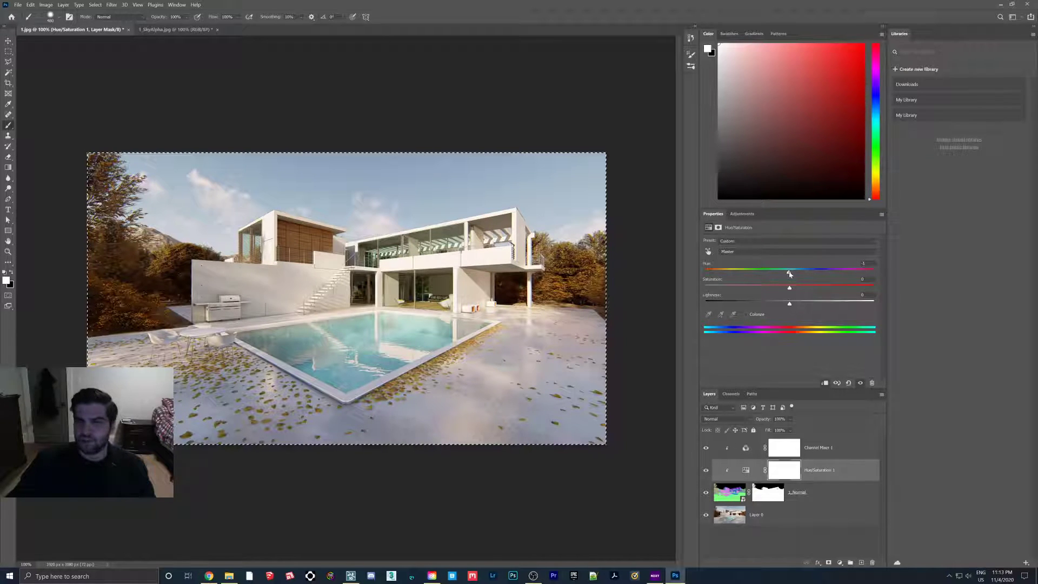
left_click_drag(789, 274, 795, 273)
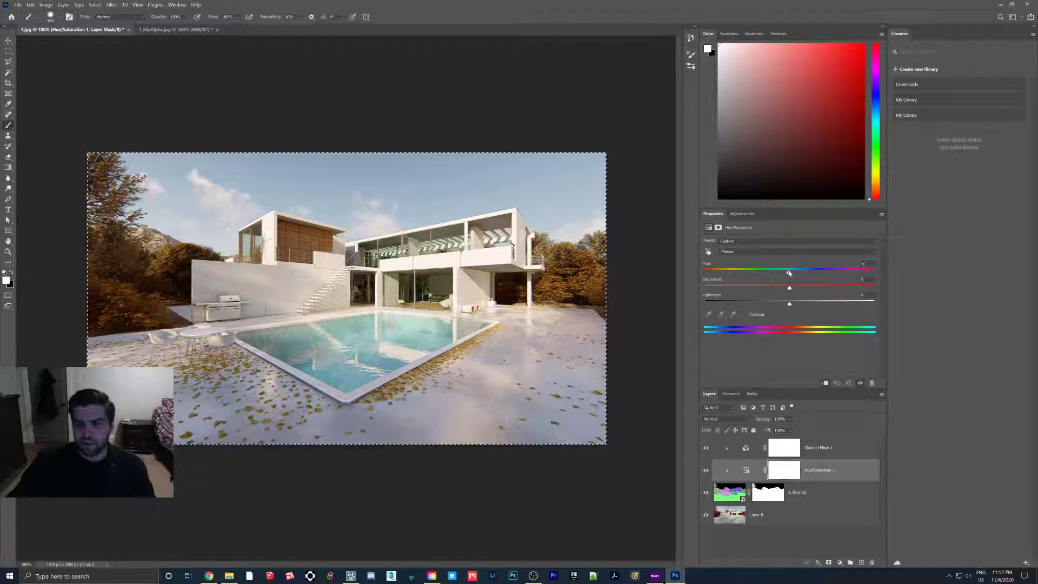
left_click_drag(787, 273, 770, 274)
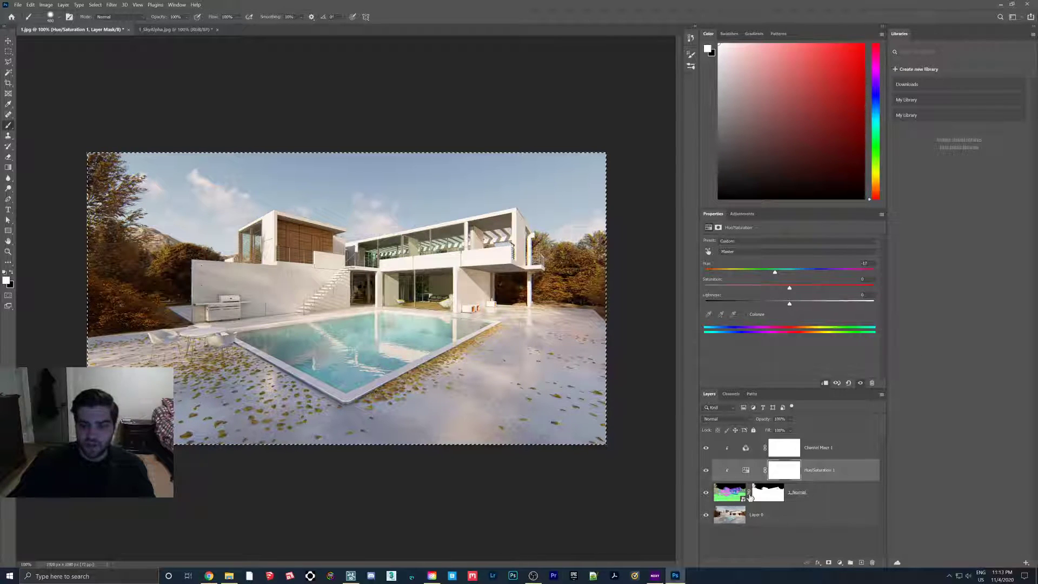
left_click_drag(774, 275, 810, 273)
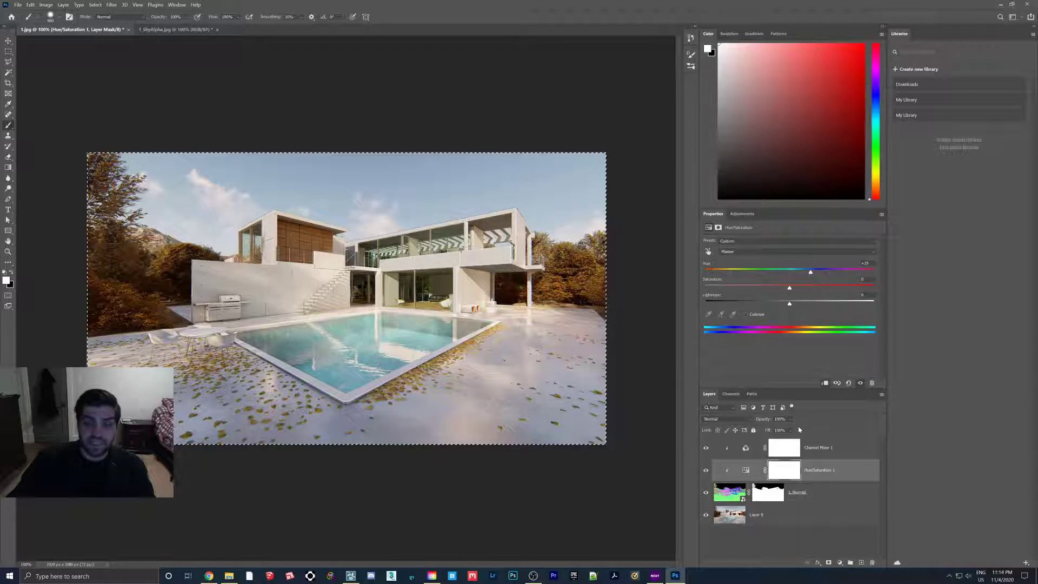
left_click(822, 449)
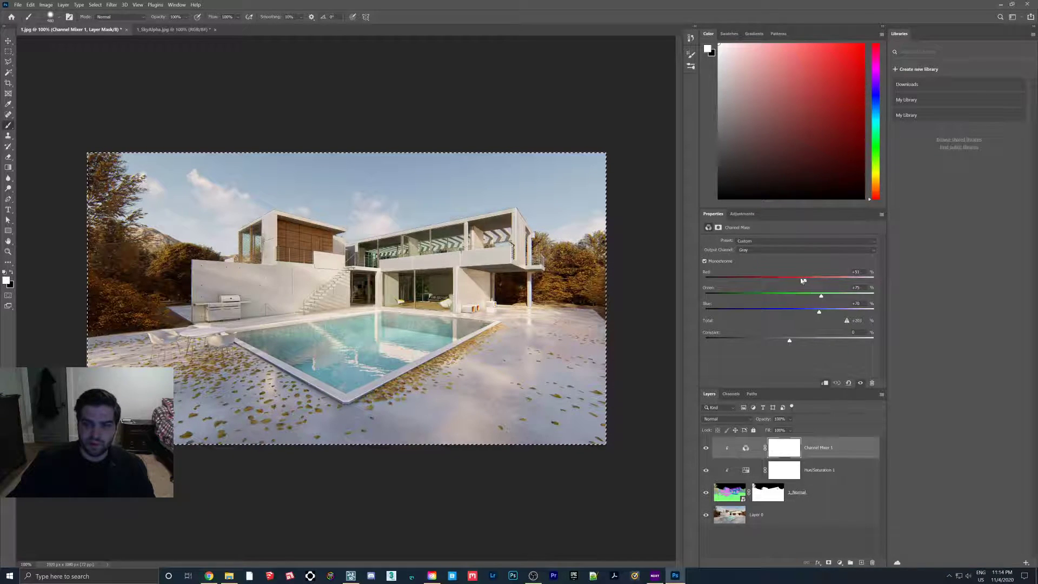
left_click_drag(820, 279, 859, 280)
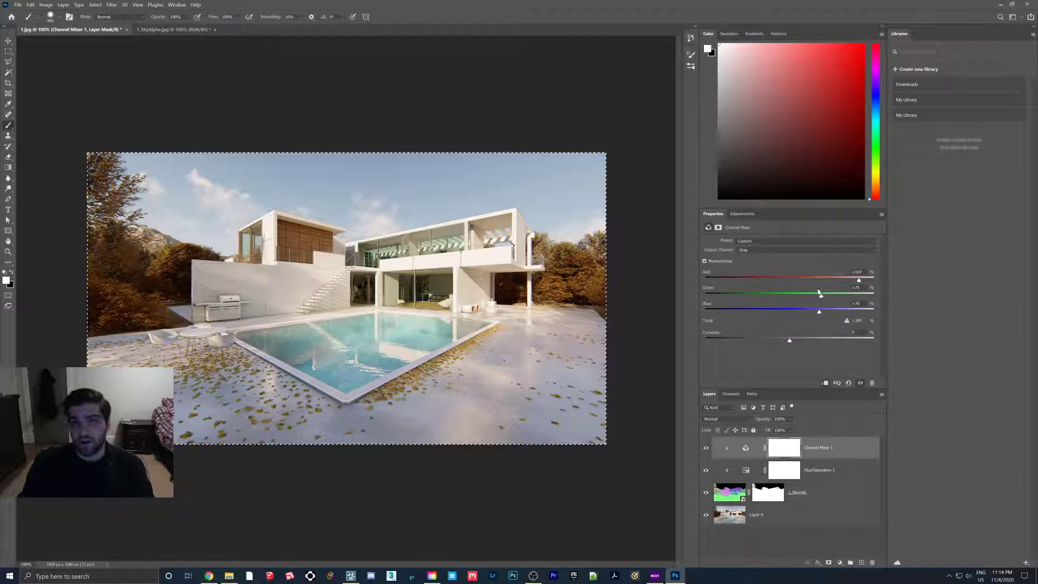
- Close both 1.jpg and 1_SkyAlpha.jpg without saving the changes
left_click(126, 30)
key("n")
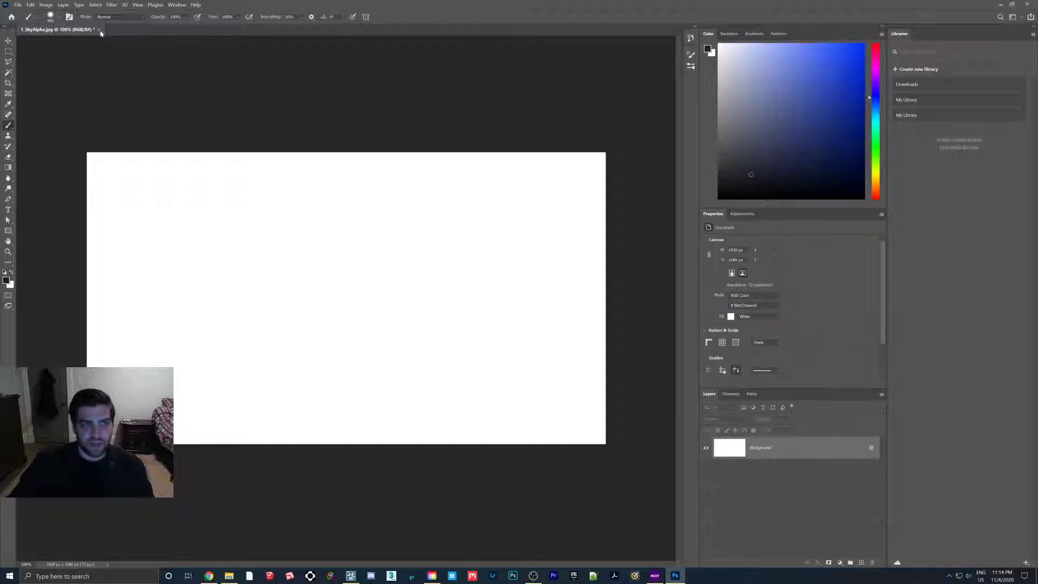
left_click(99, 29)
left_click(535, 216)
- Open the base render 1 from the Render Passes folder and place the 1_MatID image over it as a new layer
left_click(230, 576)
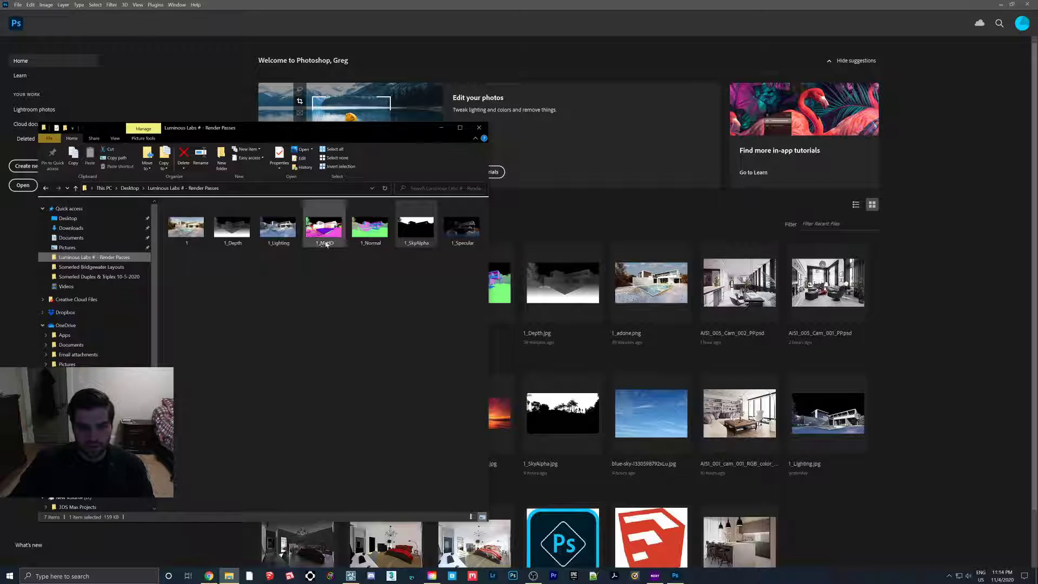
left_click_drag(182, 227, 562, 219)
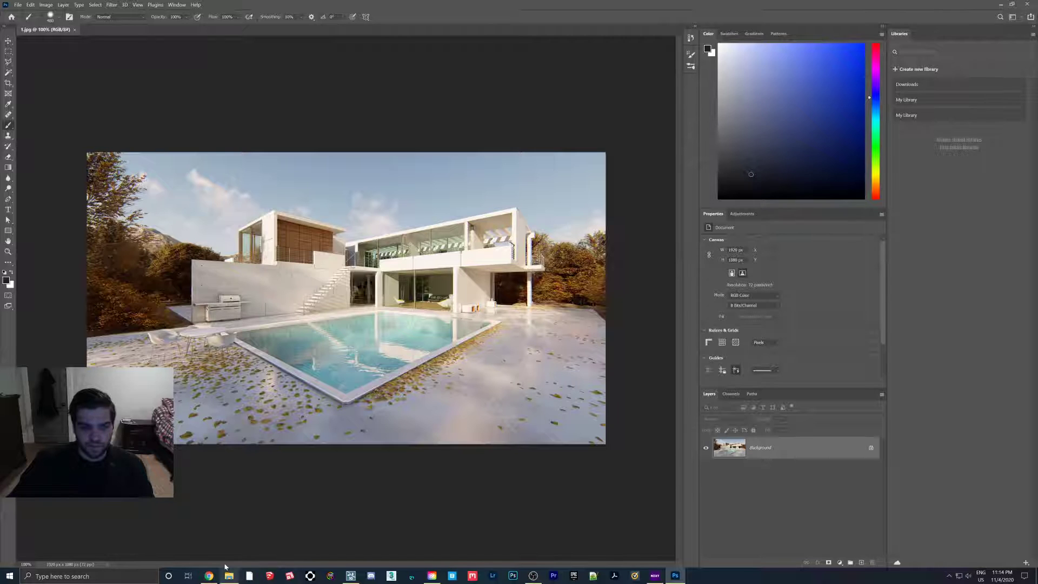
left_click(229, 576)
left_click_drag(320, 236, 530, 309)
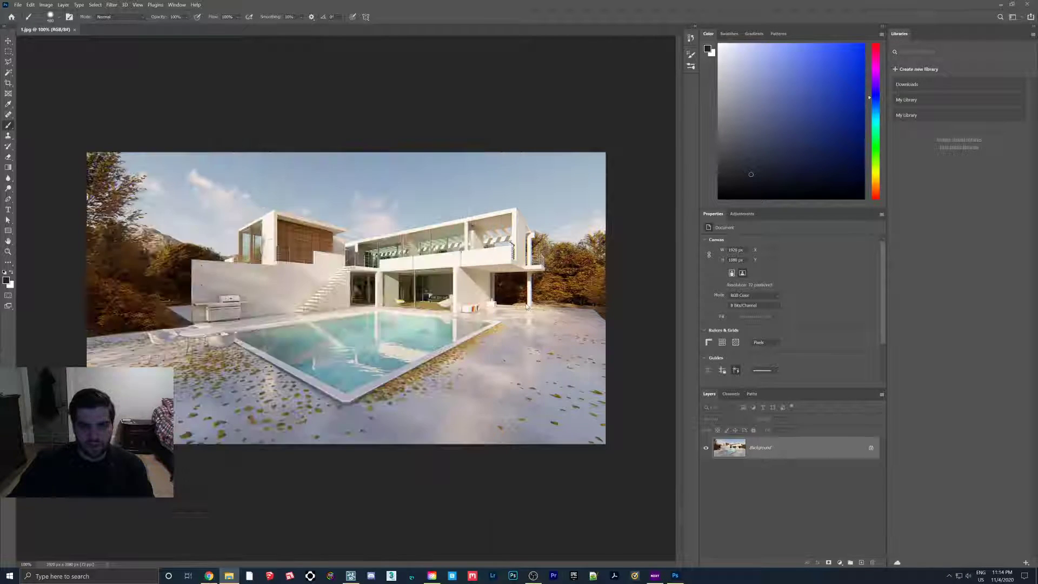
left_click(768, 470)
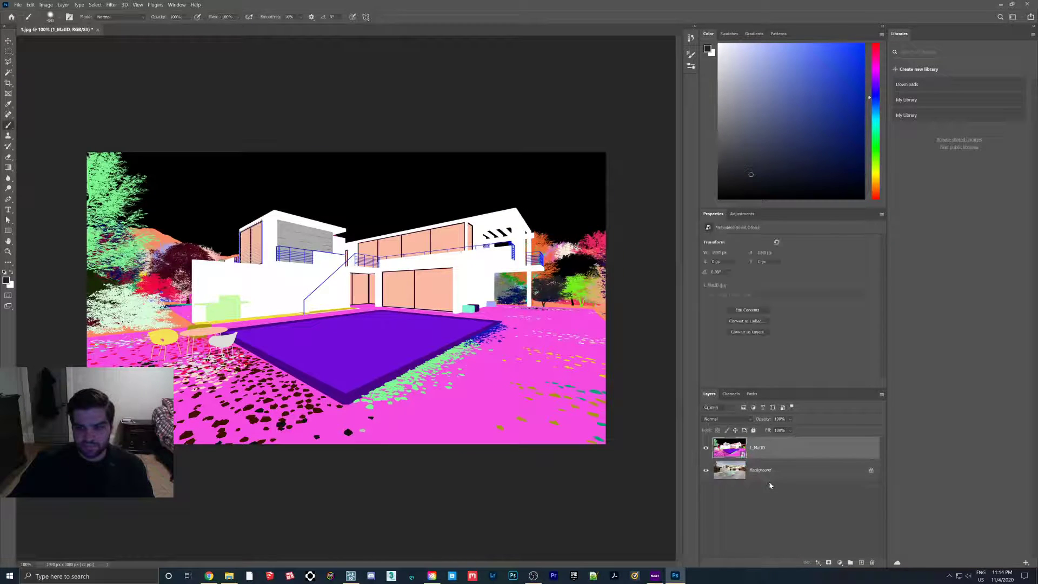
- Unlock the Background as a regular layer and choose the Magic Wand tool with the 1_MatID layer active
left_click(870, 470)
mouse_move(775, 454)
left_mouse_down()
mouse_move(764, 481)
mouse_move(783, 484)
mouse_move(757, 457)
mouse_move(761, 443)
left_mouse_up()
left_click(8, 73)
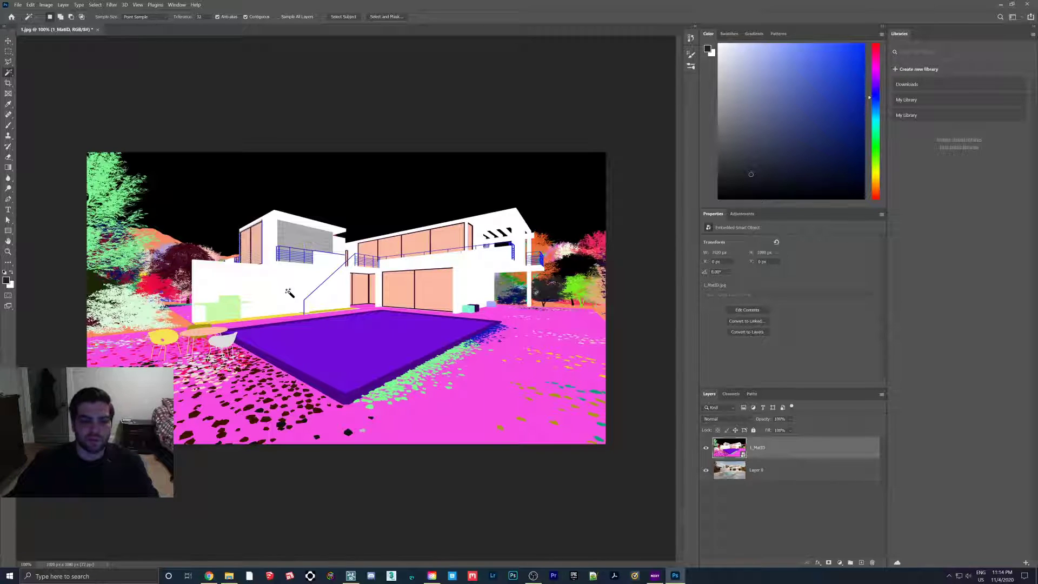
- With the Magic Wand, select the white house walls on the 1_MatID layer, adding the separate wall area below the stair railing
right_click(10, 75)
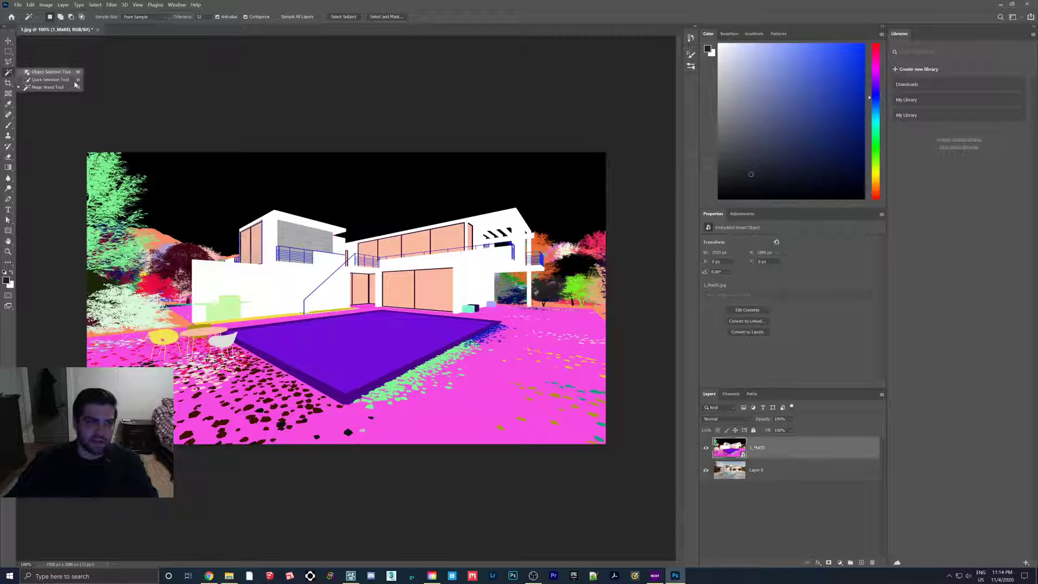
left_click(48, 87)
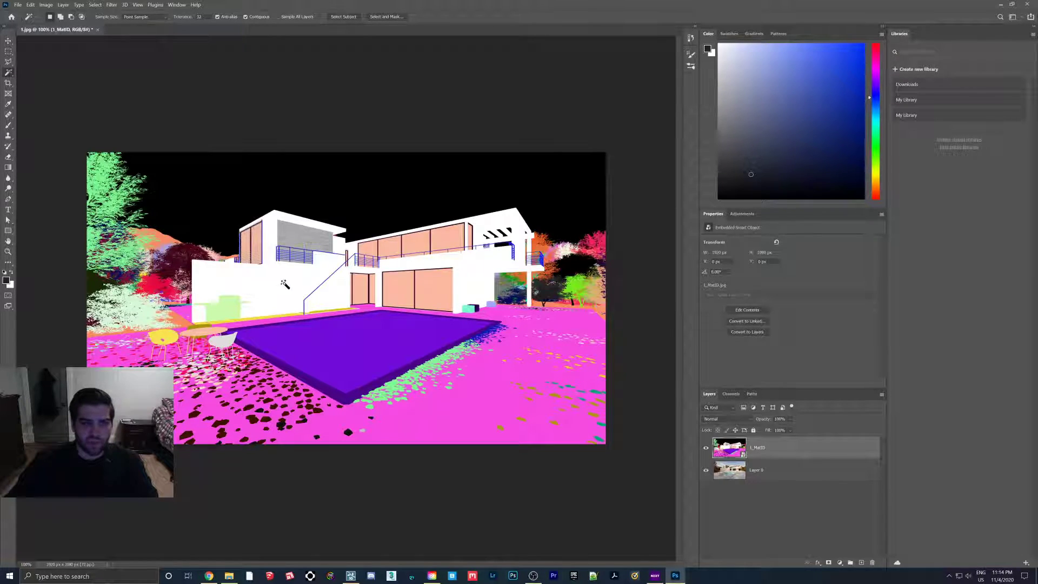
right_click(18, 74)
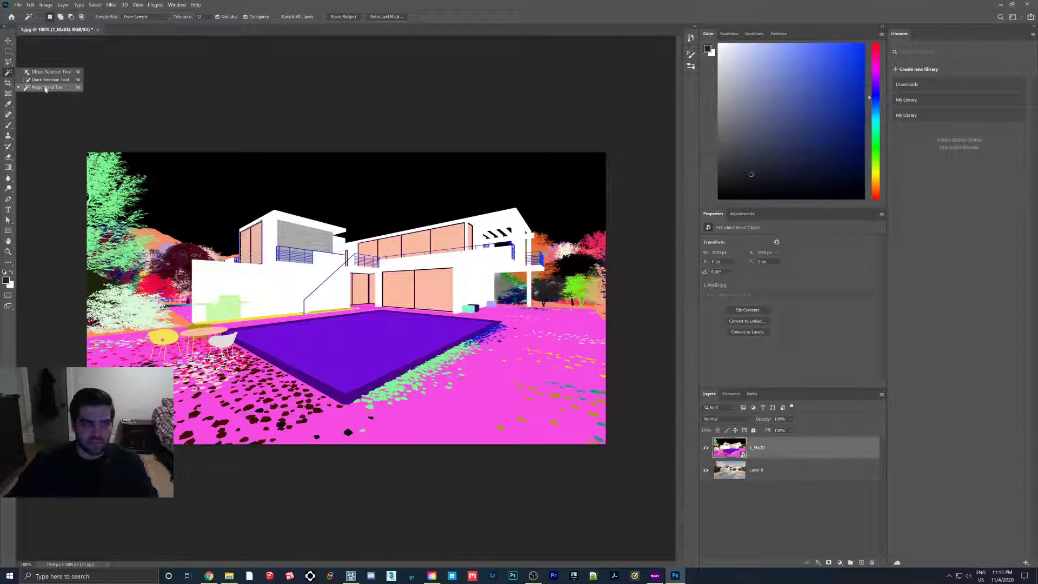
left_click(278, 283)
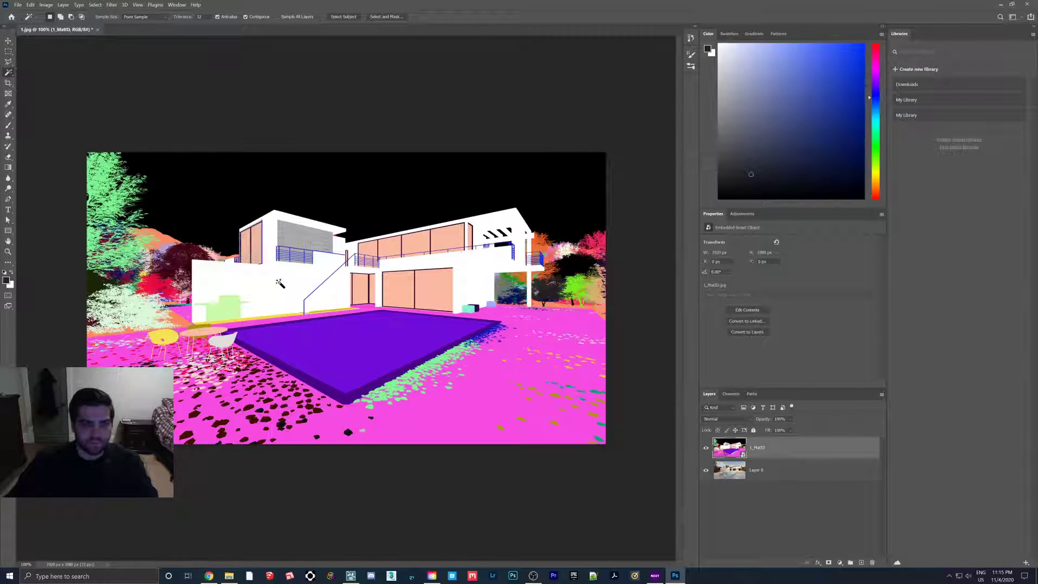
key("shift")
left_click(322, 303, "shift")
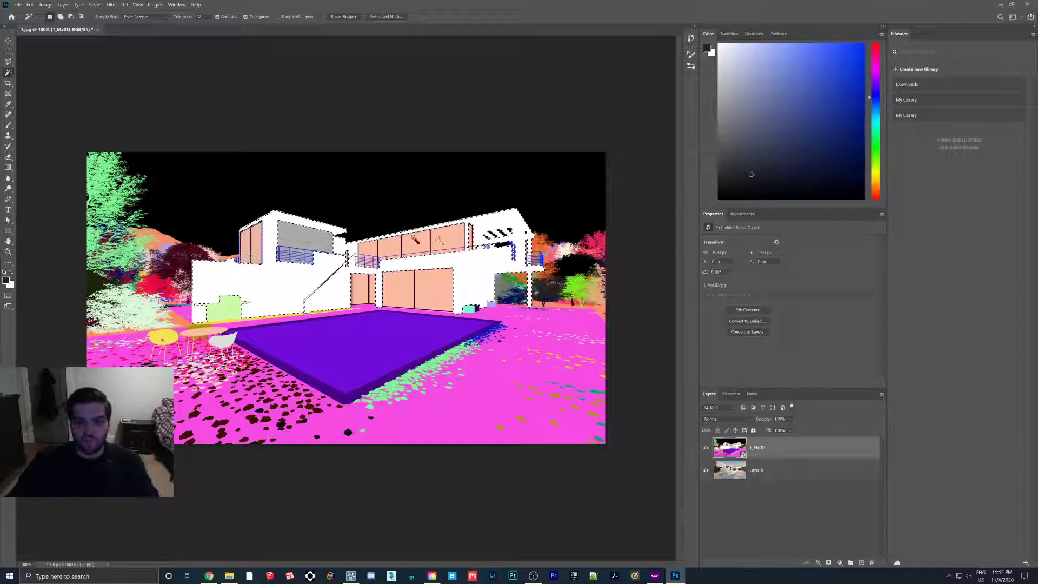
- Copy the selected house walls from Layer 0 to a new layer
left_click(757, 472)
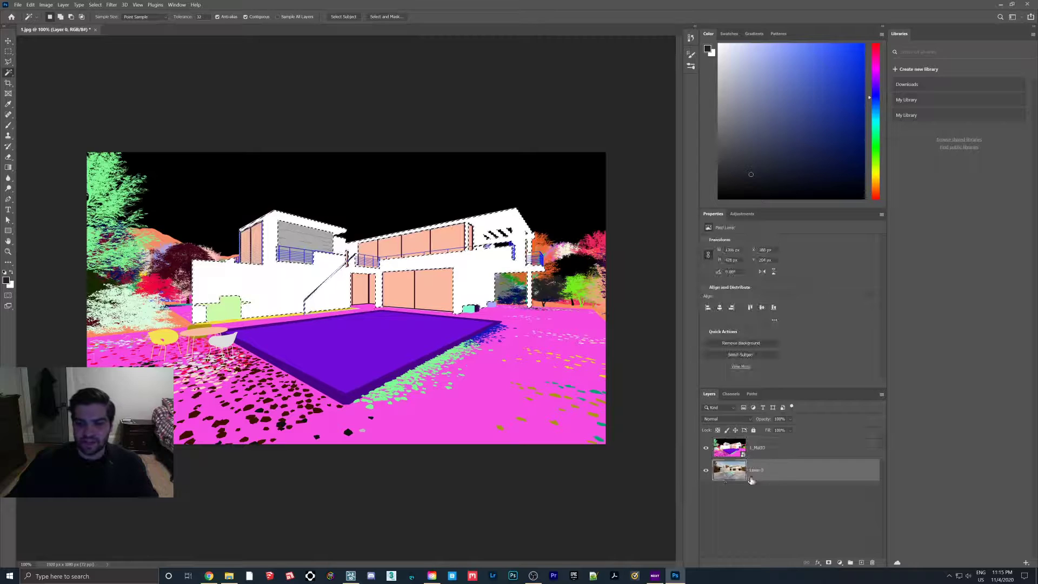
right_click(469, 274)
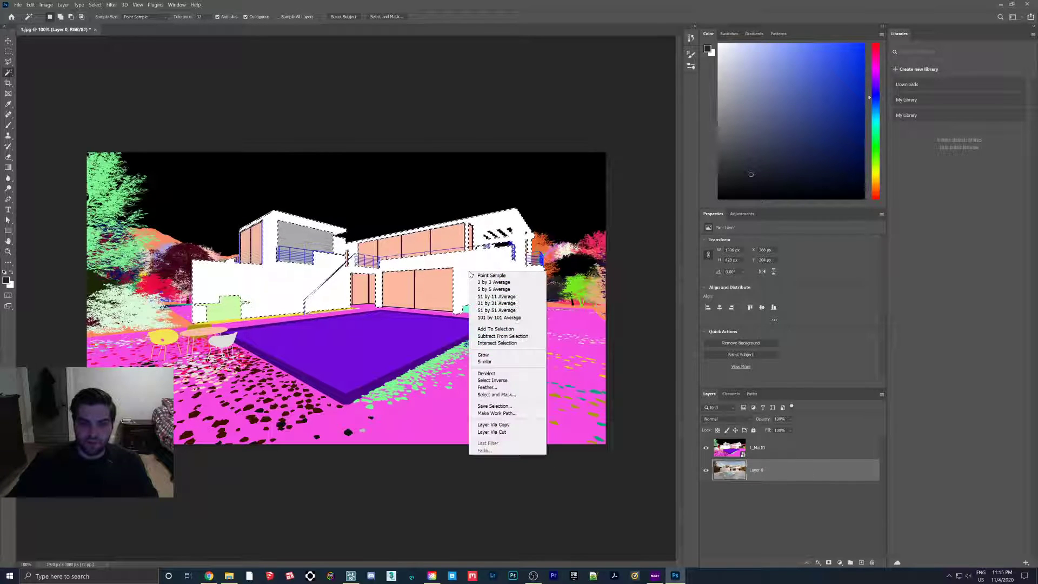
left_click(504, 425)
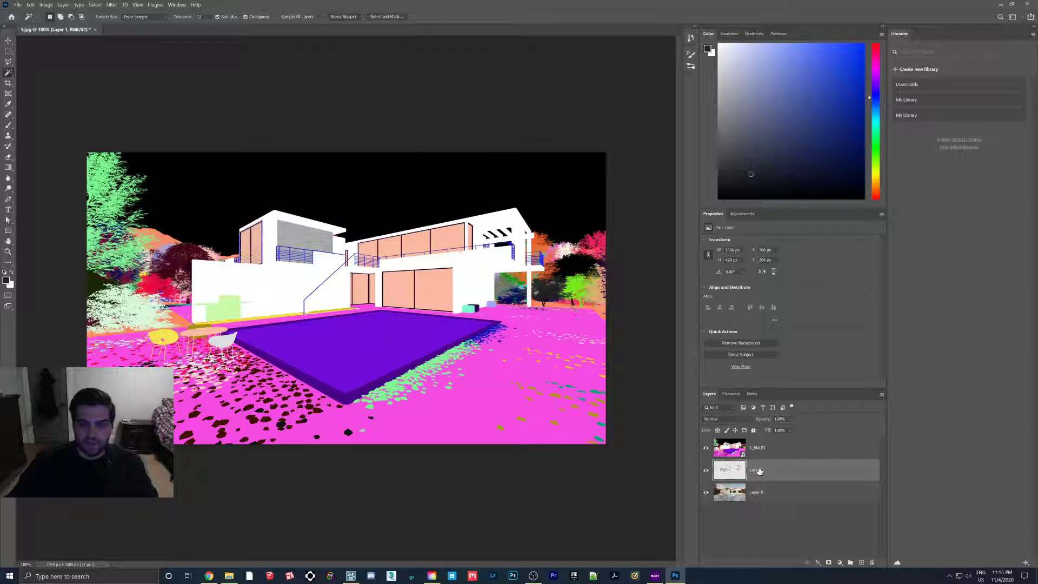
- Place 1_MatID directly beneath the copied walls layer and compare the image with that copy shown and hidden
left_click_drag(736, 449, 773, 507)
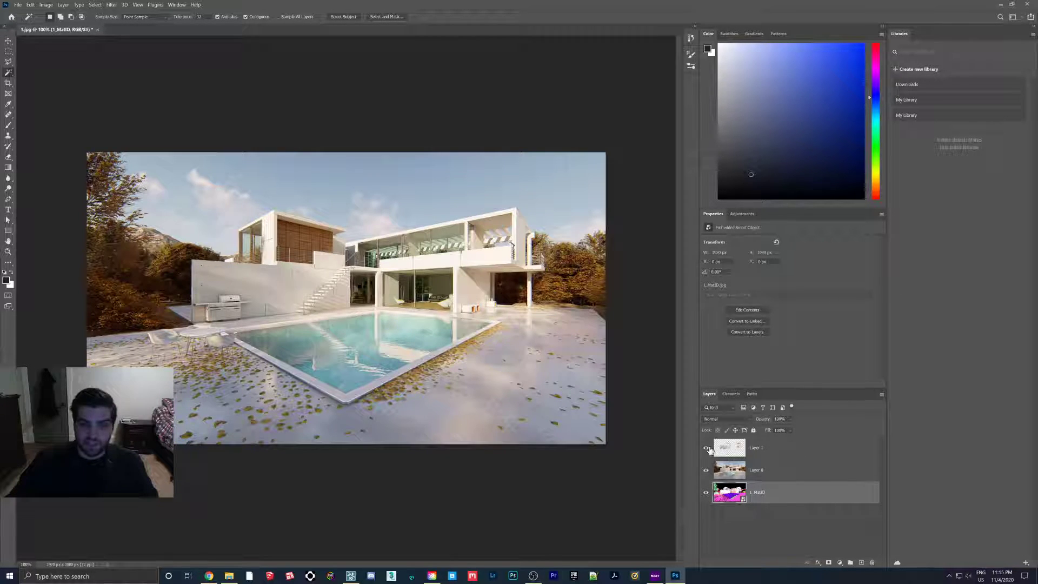
left_click_drag(754, 490, 804, 454)
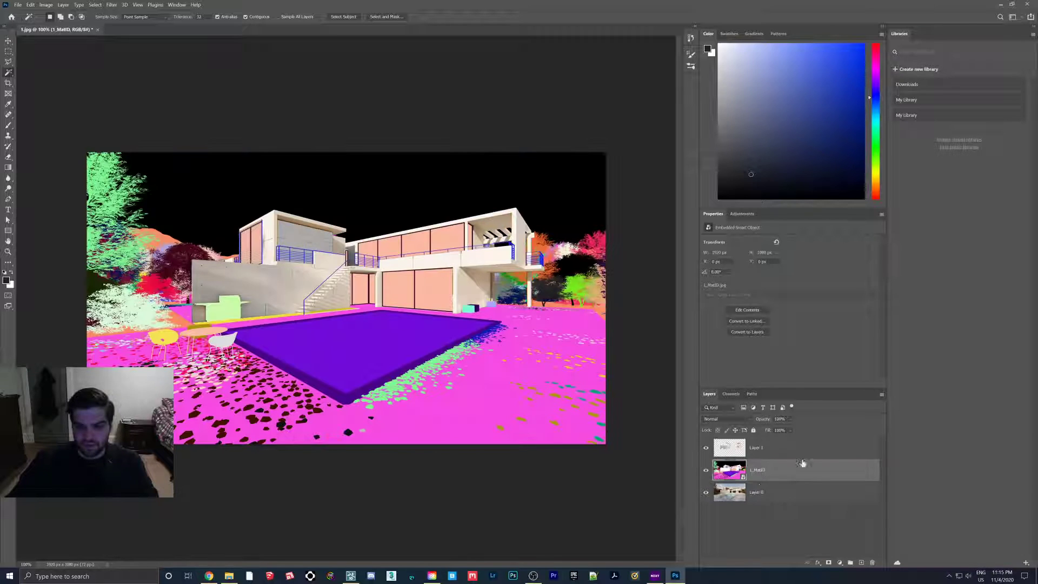
left_click(706, 448)
left_click(707, 448)
left_click(706, 448)
left_click(706, 448)
left_click(706, 449)
left_click(706, 448)
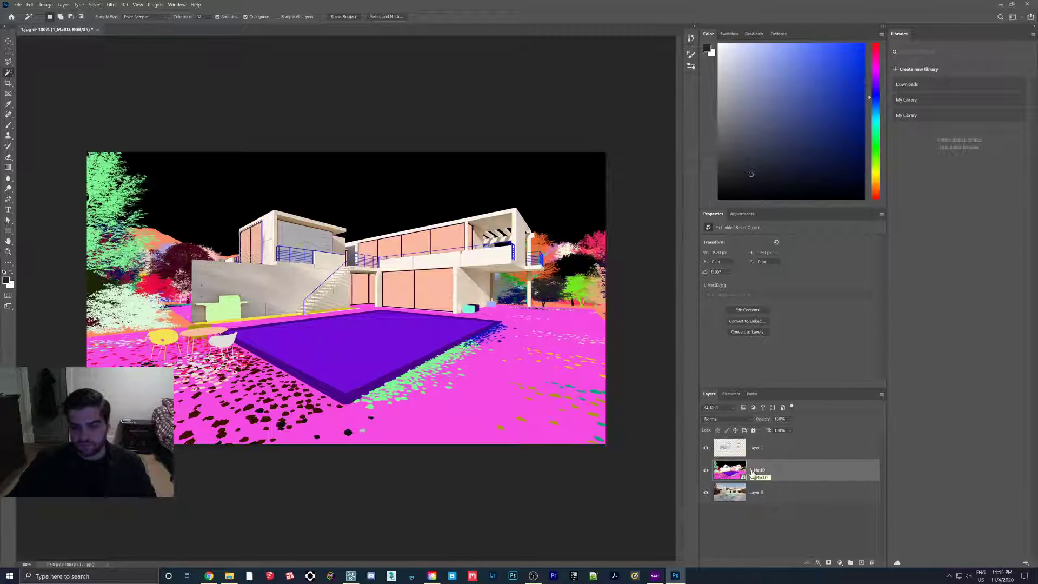
- Select the magenta ground on 1_MatID, move Layer 0 above it, and copy the selected paving to a new layer
left_click_drag(752, 473, 753, 440)
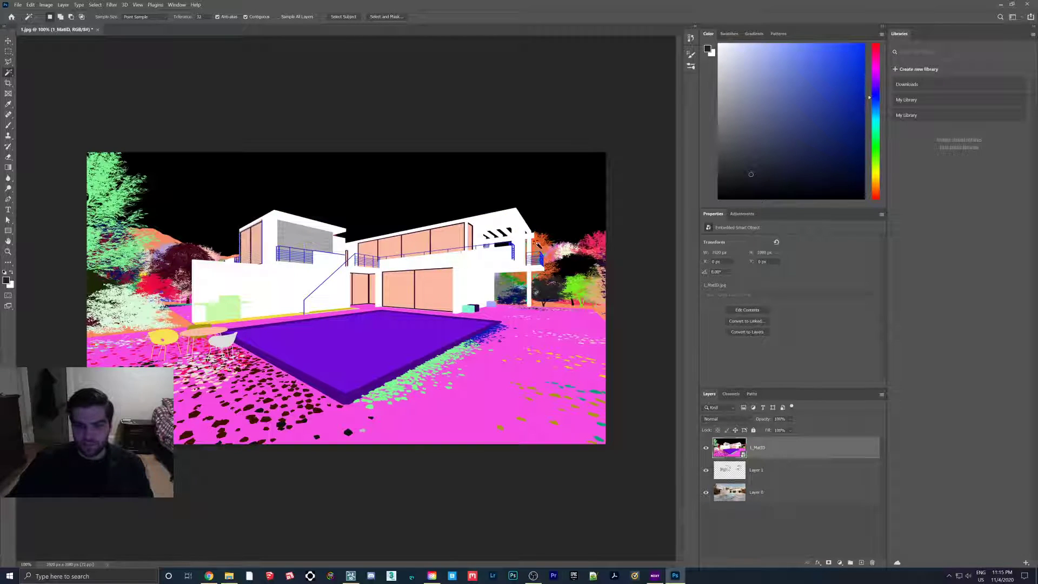
left_click(529, 329)
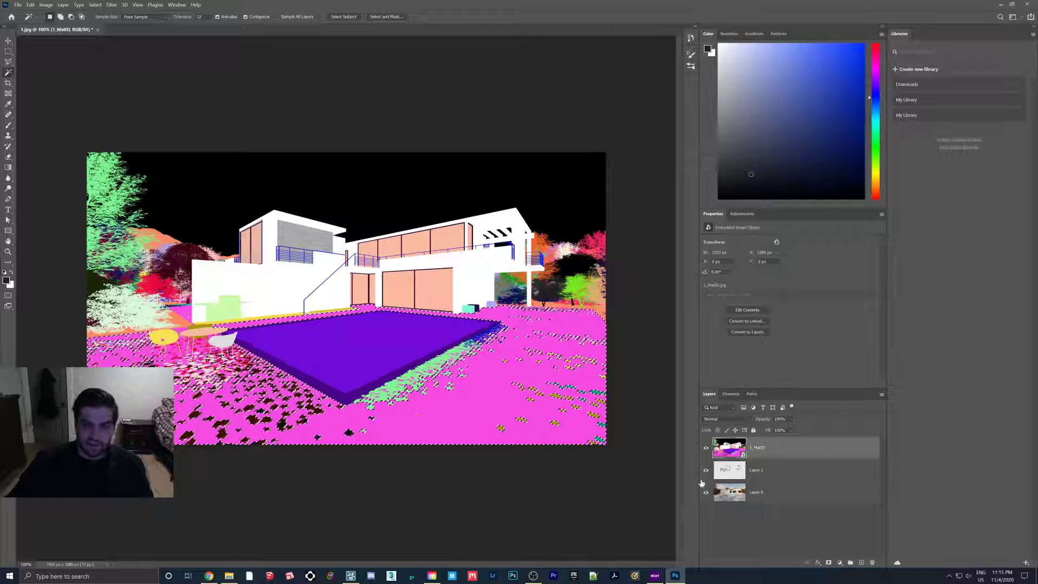
left_click(756, 493)
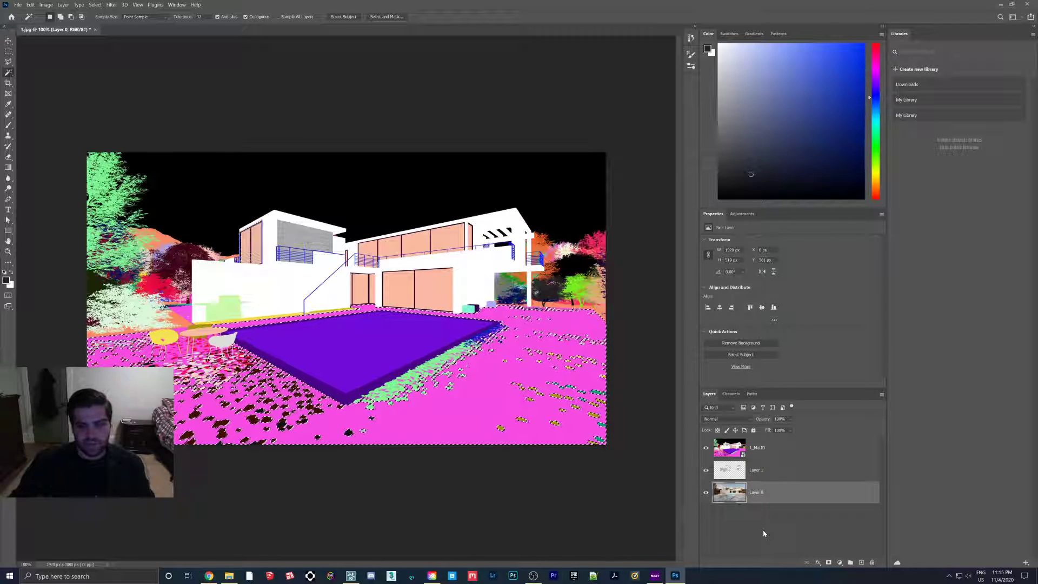
left_click_drag(759, 493, 757, 444)
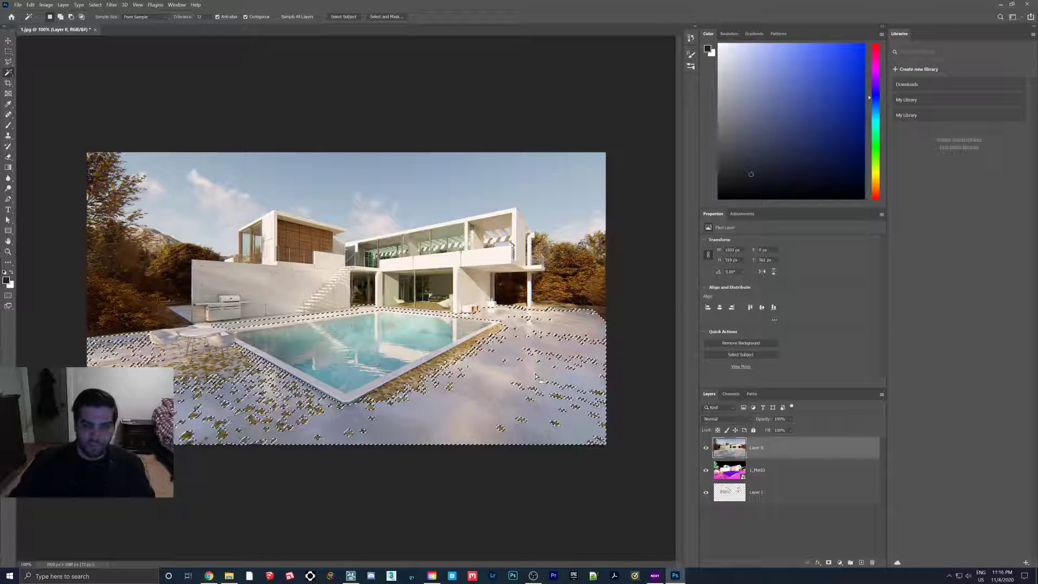
left_click_drag(765, 490, 770, 491)
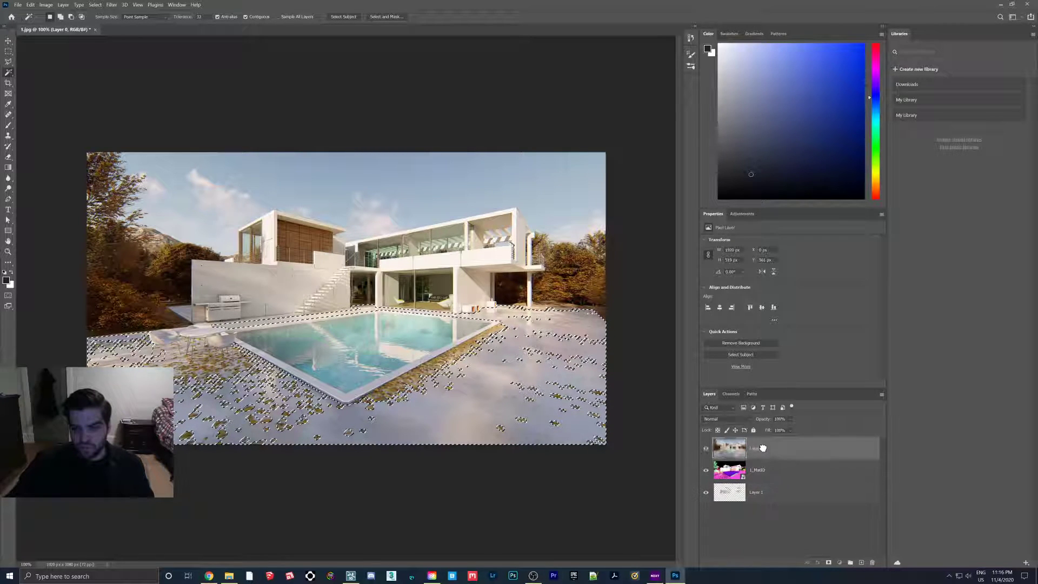
right_click(495, 382)
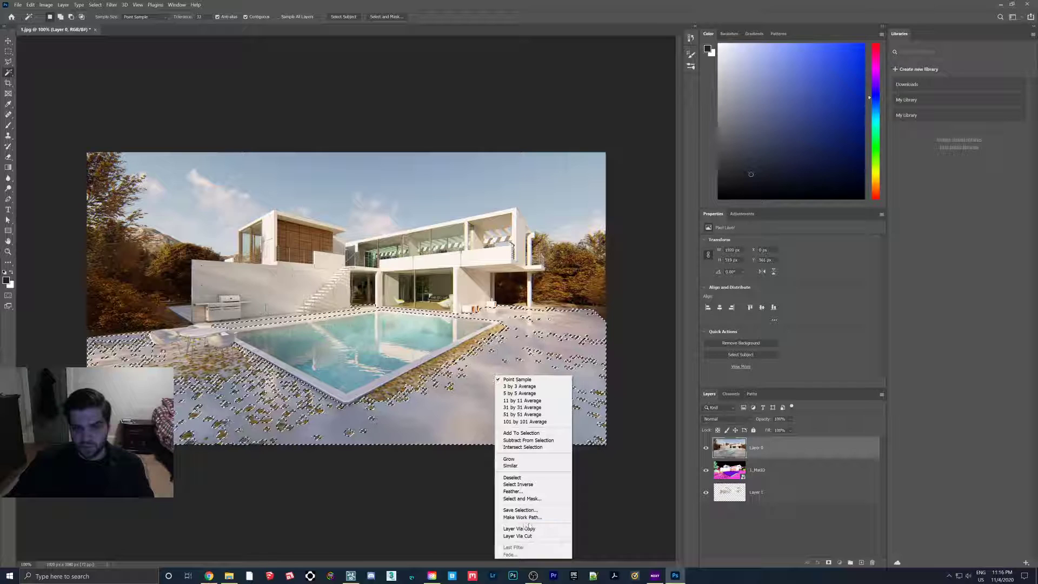
left_click(513, 467)
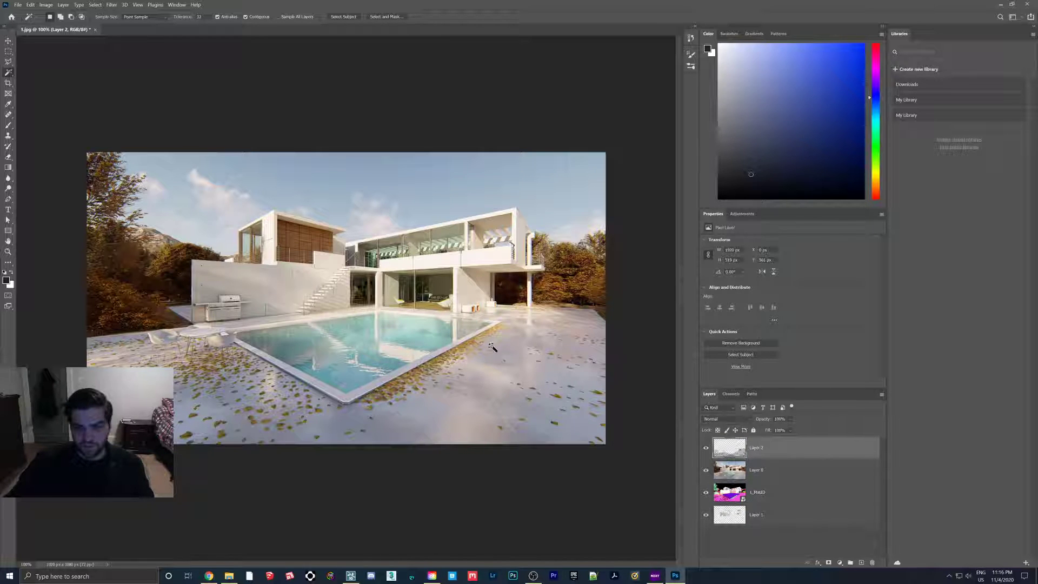
- Delete the copied paving layer and move the house walls layer above Layer 0
mouse_move(706, 474)
left_mouse_down()
mouse_move(705, 514)
mouse_move(705, 469)
left_mouse_up()
right_click(763, 447)
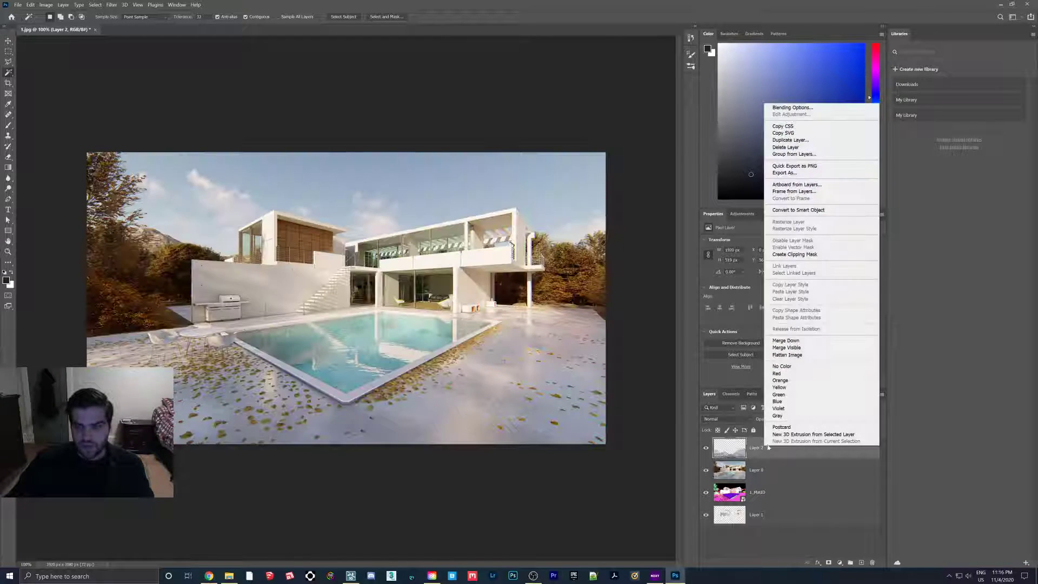
left_click(756, 448)
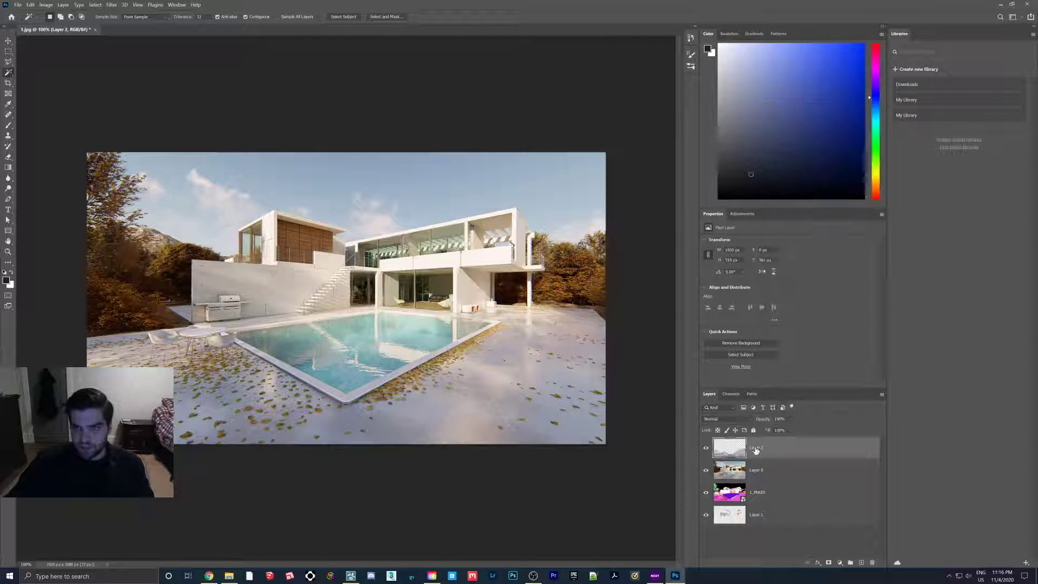
right_click(755, 448)
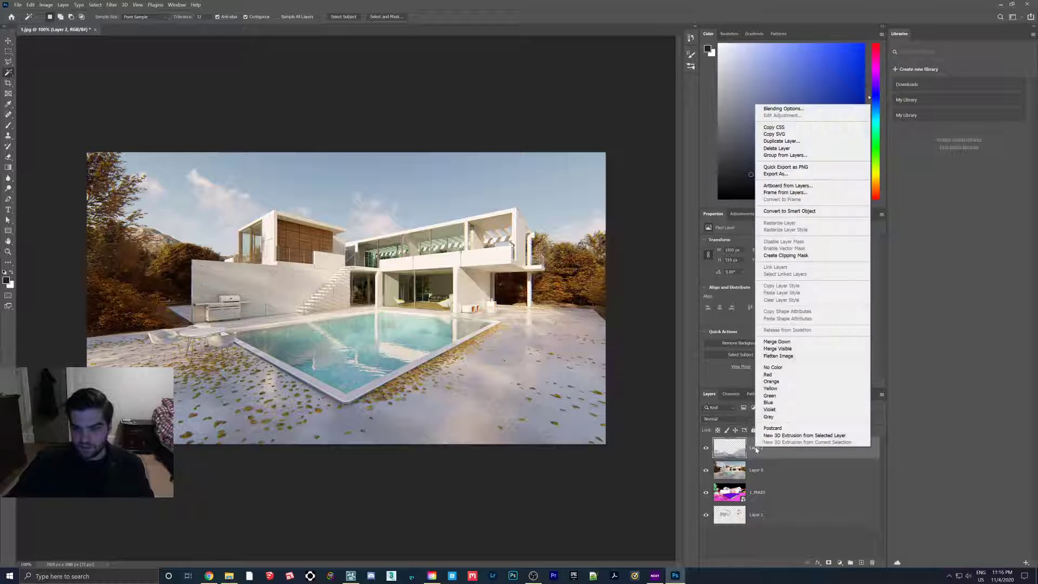
left_click(783, 148)
left_click(508, 214)
left_click_drag(758, 475, 758, 457)
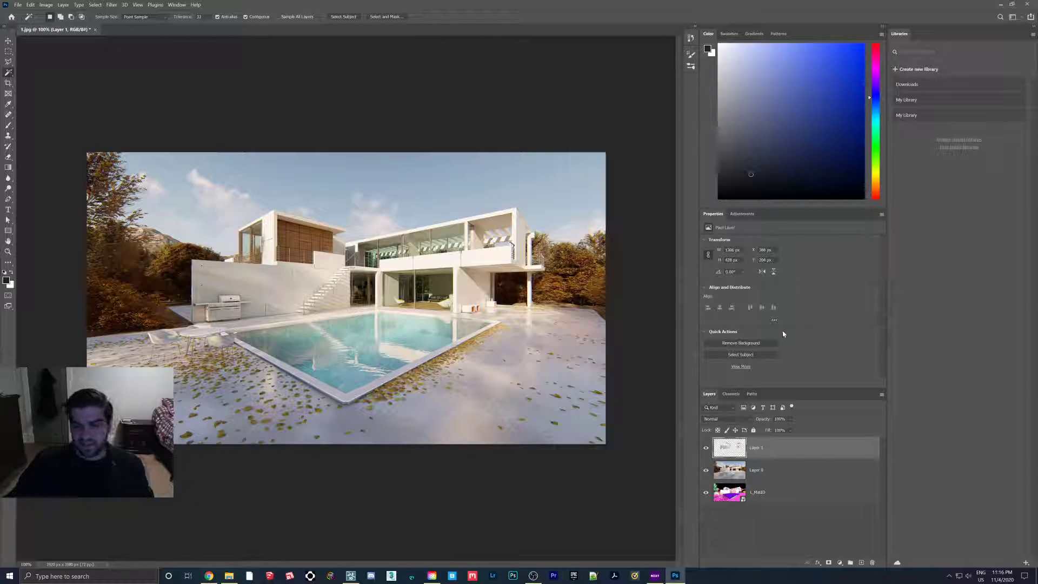
- Apply the Camera Raw Filter to the walls layer with Exposure -1.50, Highlights -52 and Texture +21
right_click(766, 450)
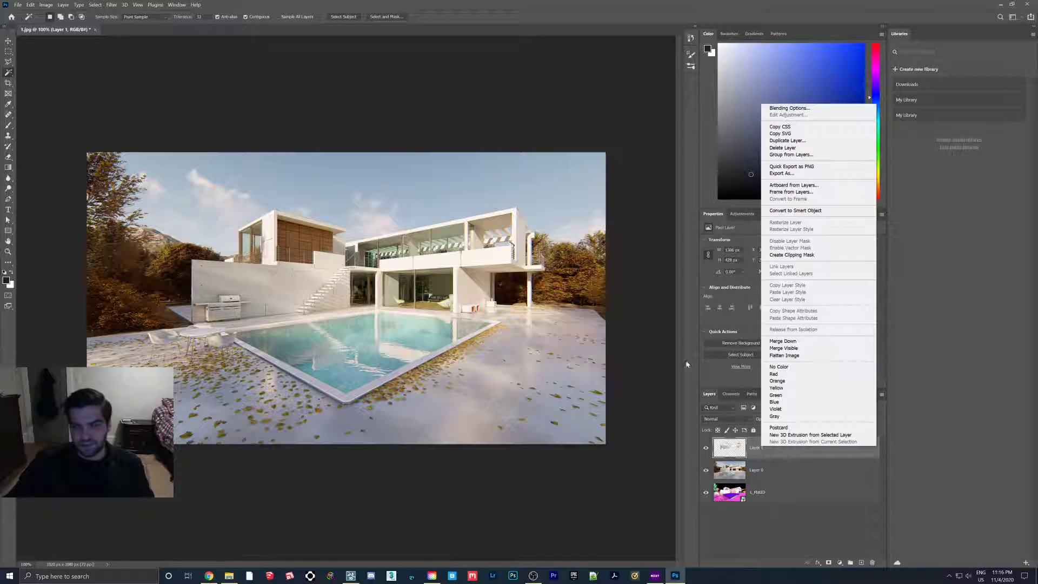
left_click(113, 7)
left_click(133, 61)
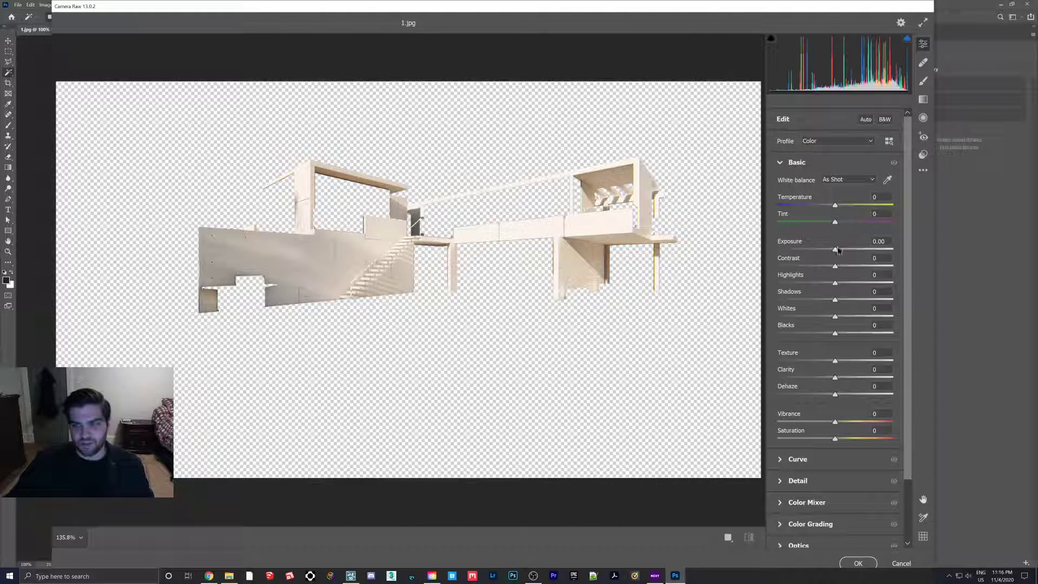
left_click_drag(835, 249, 805, 284)
left_click_drag(834, 360, 847, 360)
mouse_move(835, 252)
left_mouse_down()
mouse_move(759, 246)
mouse_move(818, 244)
left_mouse_up()
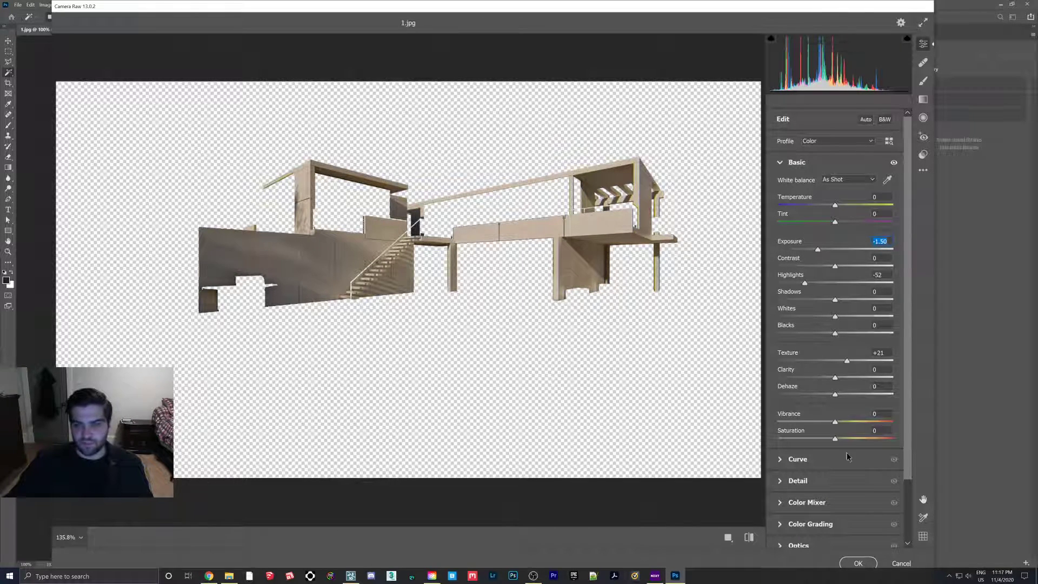
left_click(852, 566)
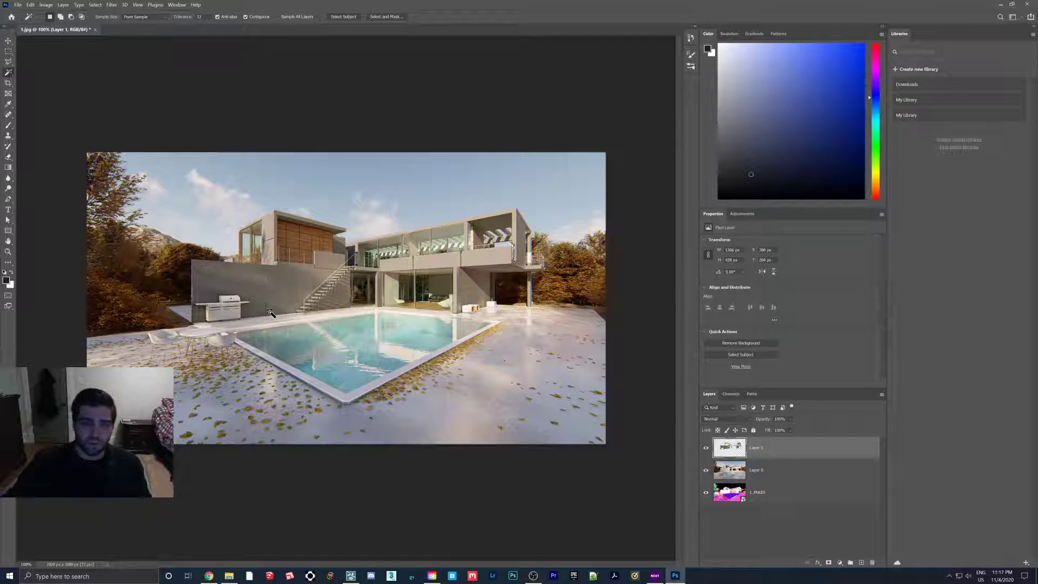
- Compare the render with the darkened walls layer shown and hidden, and move 1_MatID to the top of the layer stack
left_click(706, 448)
left_click(705, 448)
left_click(706, 448)
left_click(706, 448)
left_click(706, 448)
left_click(705, 448)
left_click(757, 493)
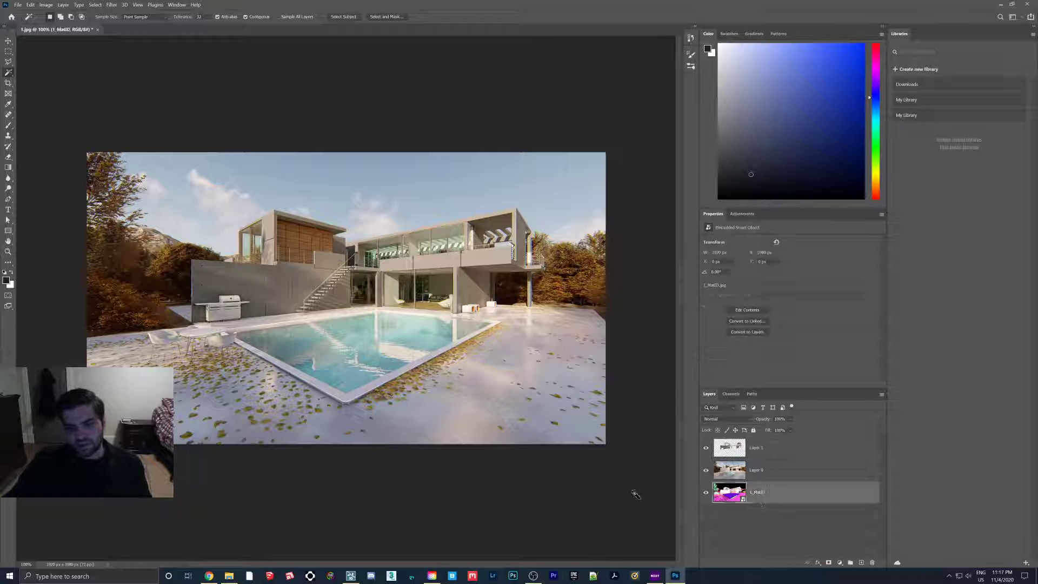
left_click_drag(748, 488, 757, 441)
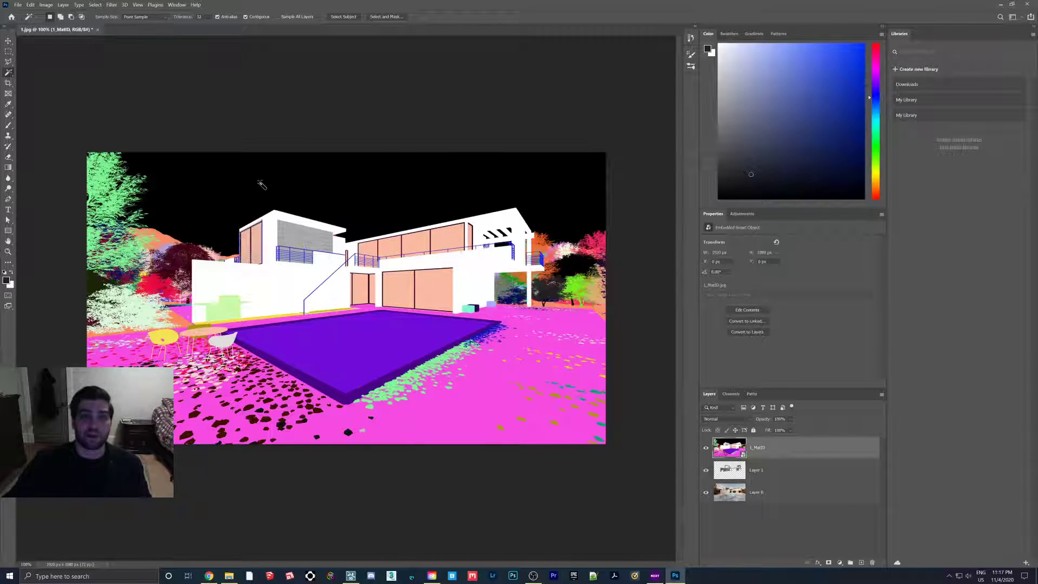
- Close 1.jpg without saving, reopen the base render 1 from the Render Passes folder, and unlock its Background layer
left_click(98, 31)
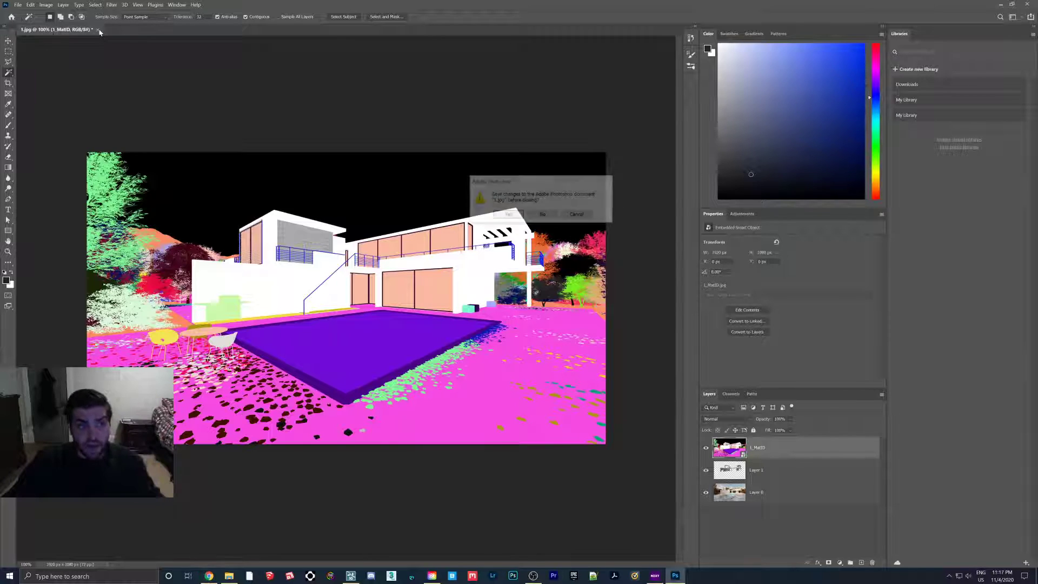
left_click(551, 213)
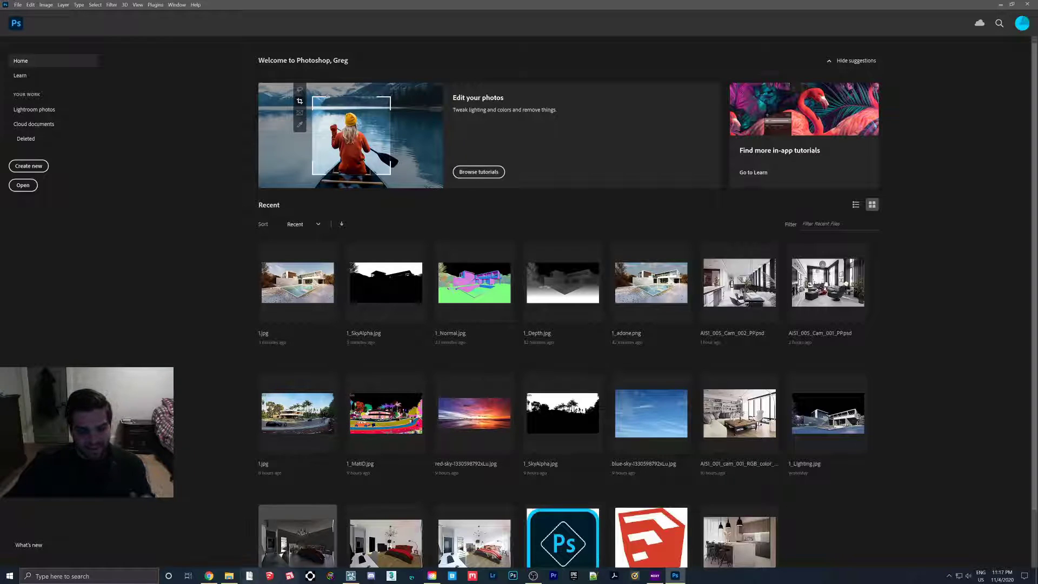
left_click(229, 576)
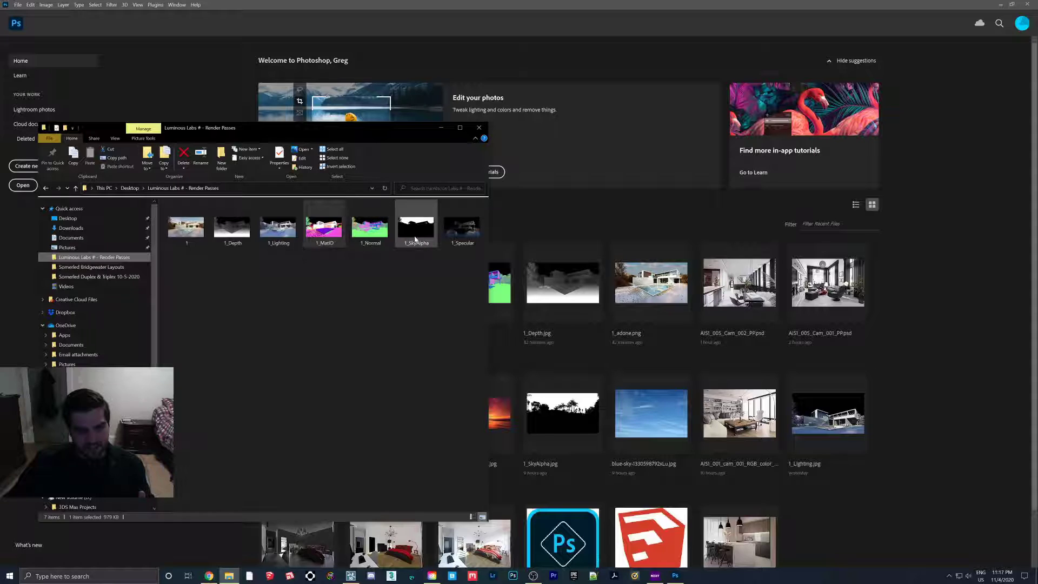
left_click_drag(185, 227, 594, 243)
left_click(871, 448)
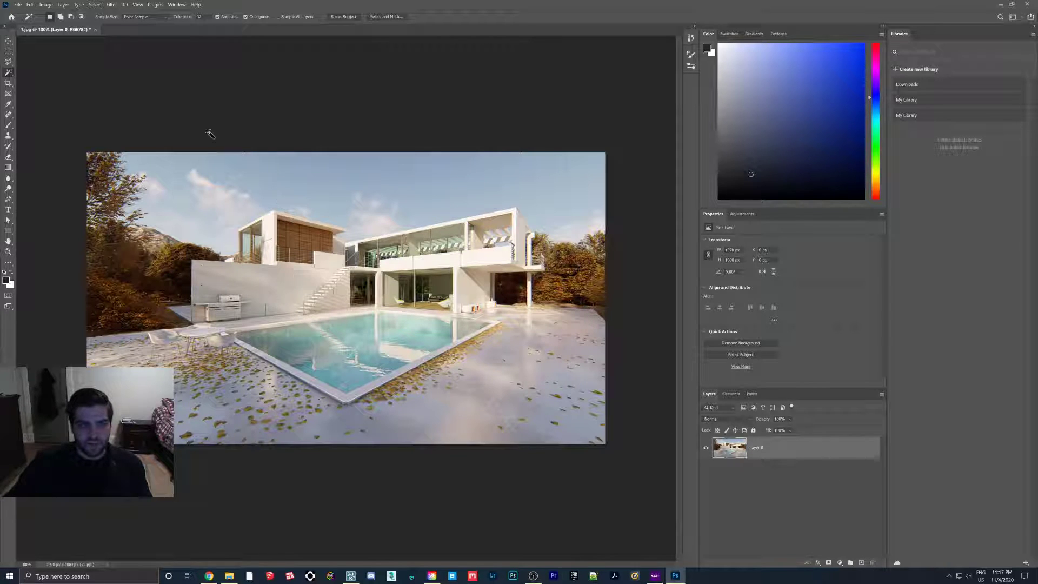
- Replace the render's sky with an orange sunset preset using Sky Replacement, output to New Layers
left_click(31, 5)
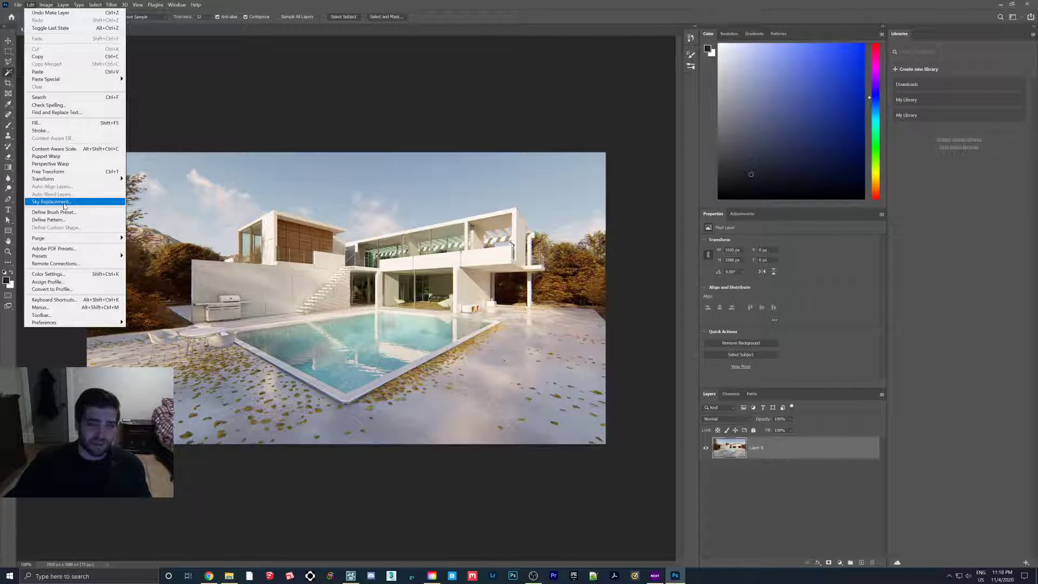
left_click(63, 203)
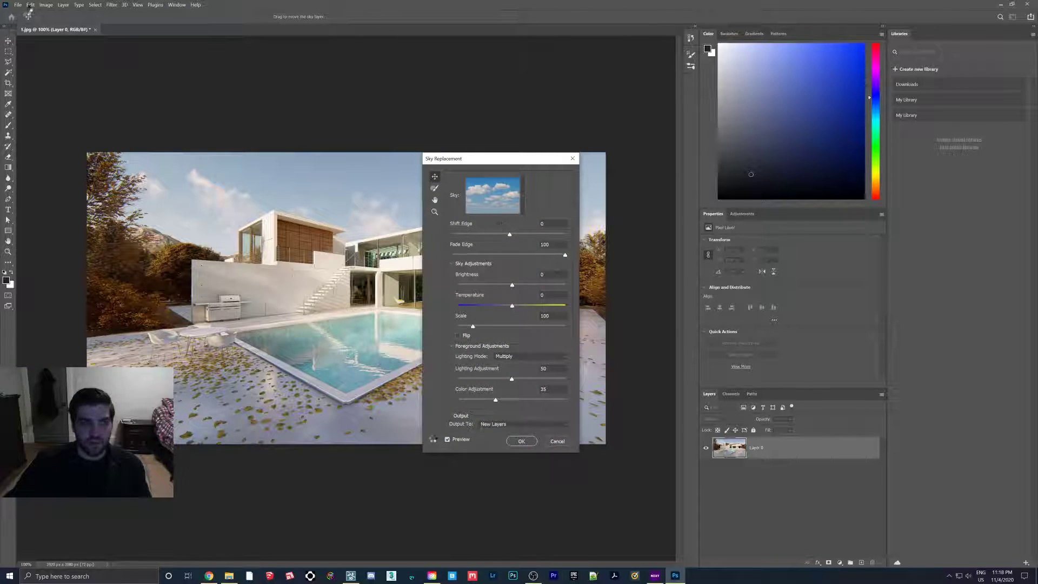
left_click(521, 193)
left_click(502, 237)
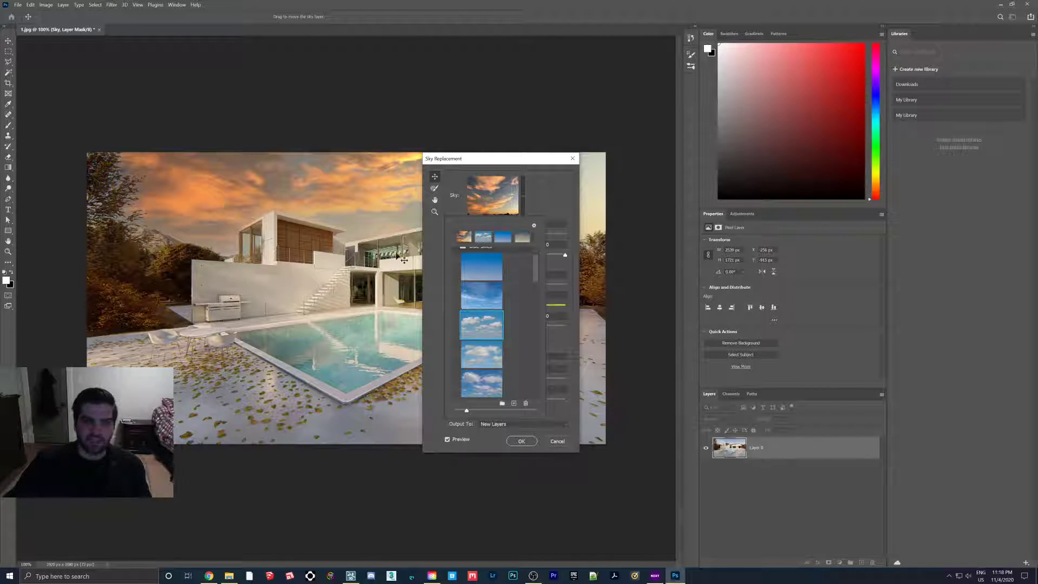
left_click(519, 442)
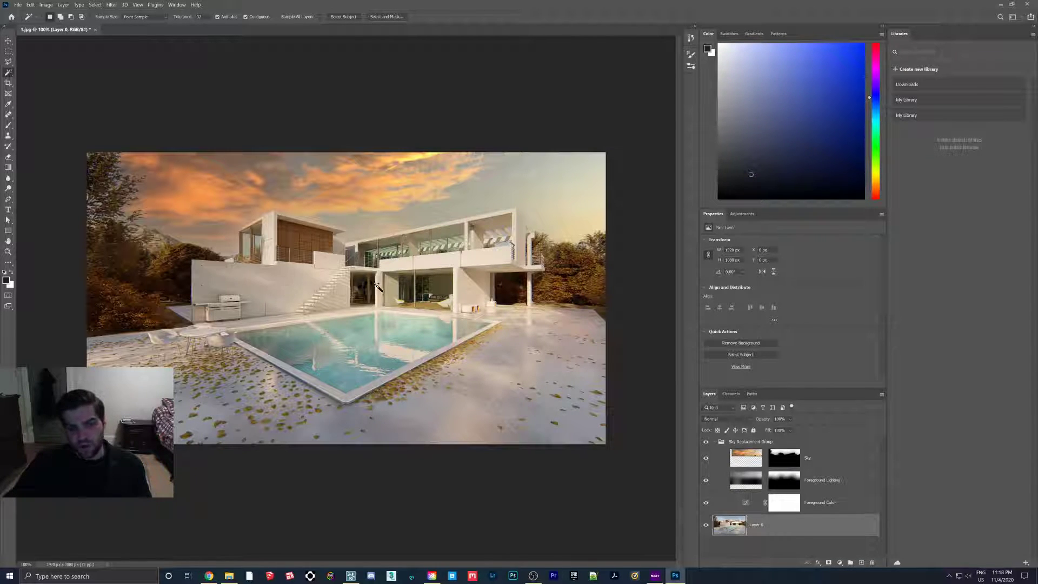
- Examine the replaced sky along the house's roof edges and view the Sky layer's mask on its own
scroll(241, 227, "up", 6)
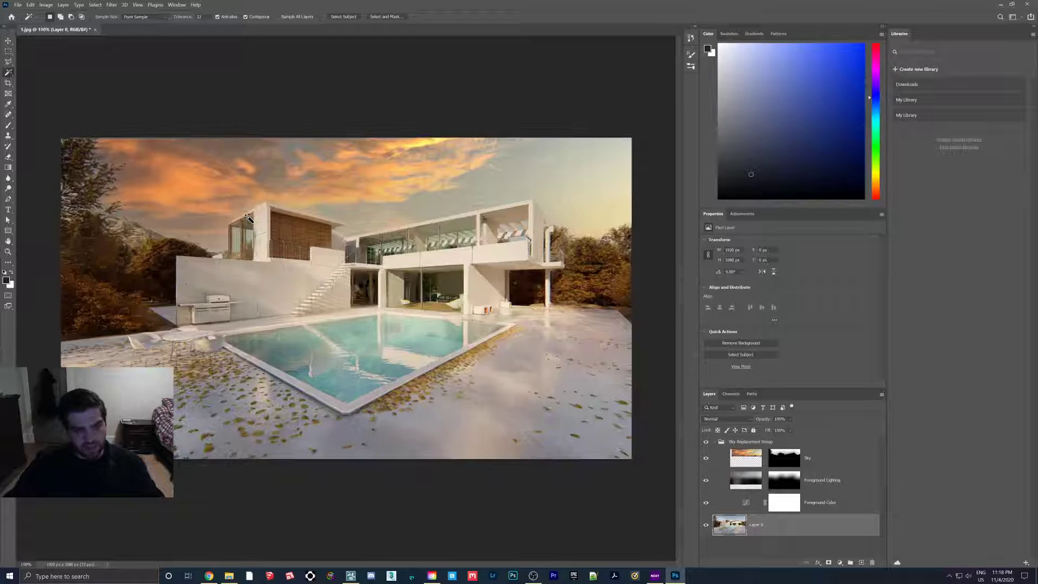
scroll(227, 214, "up", 8)
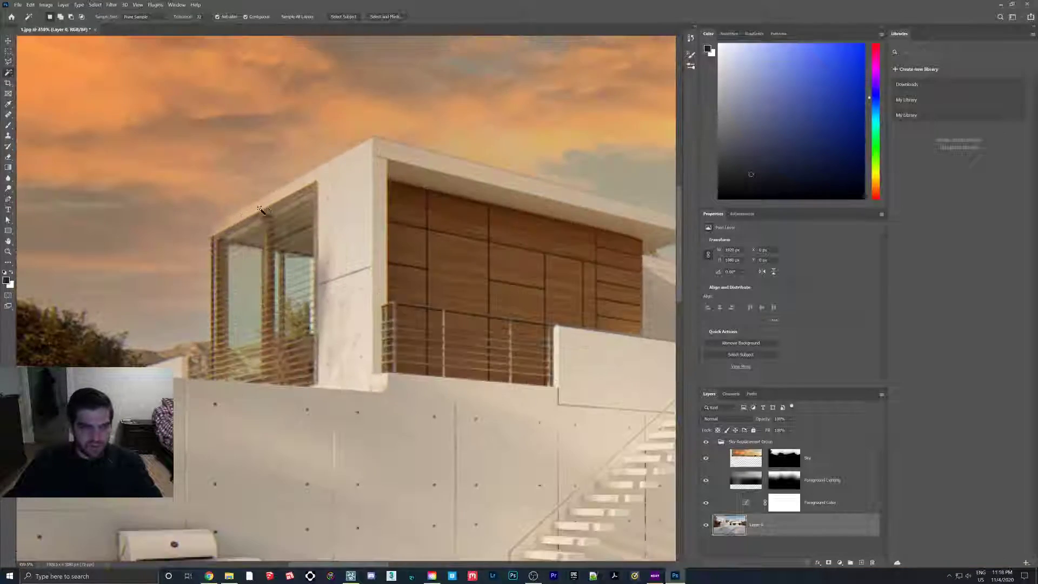
scroll(411, 346, "down", 10)
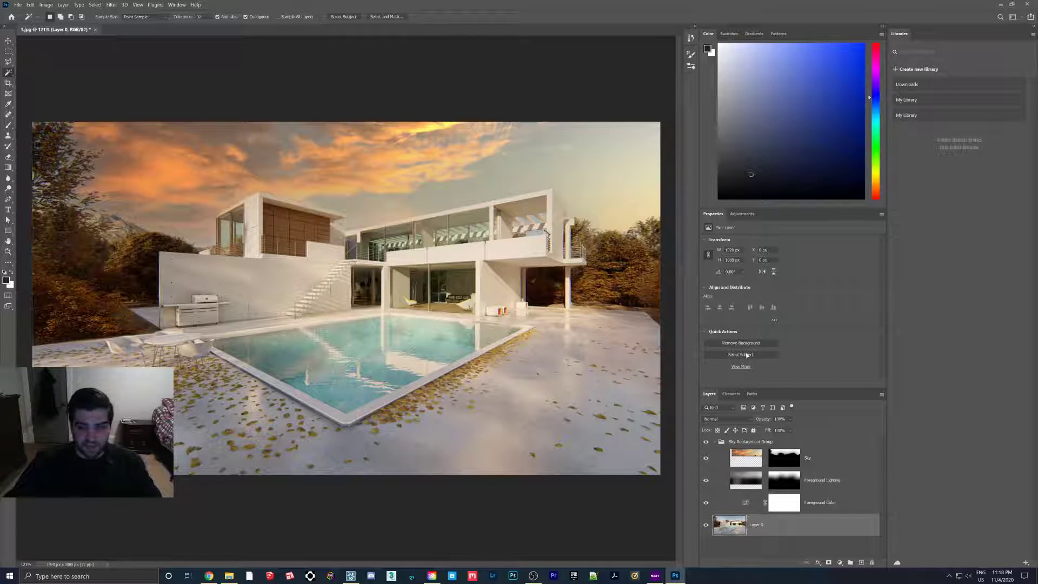
left_click(785, 459)
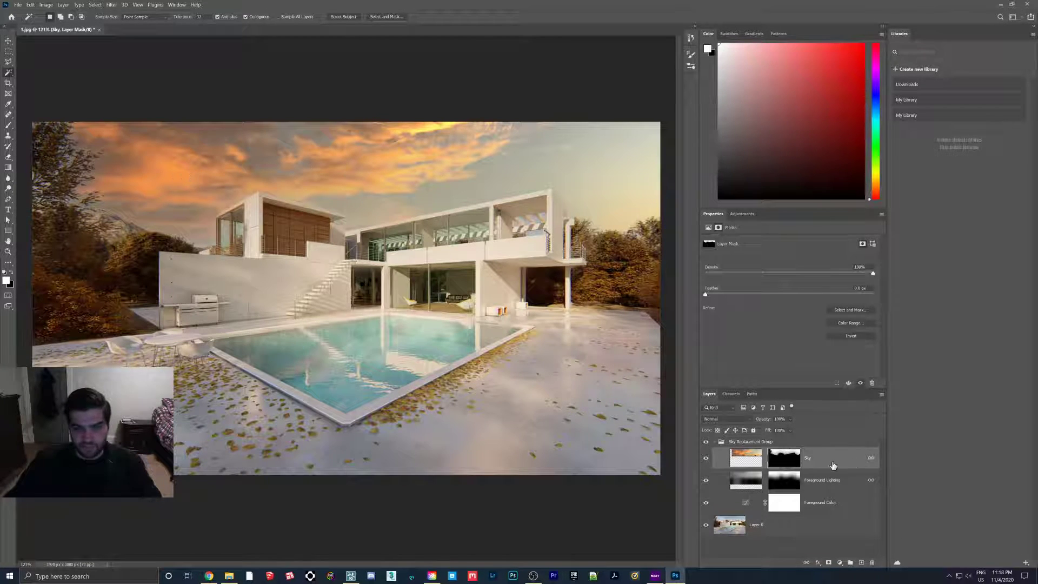
left_click(781, 462, "alt")
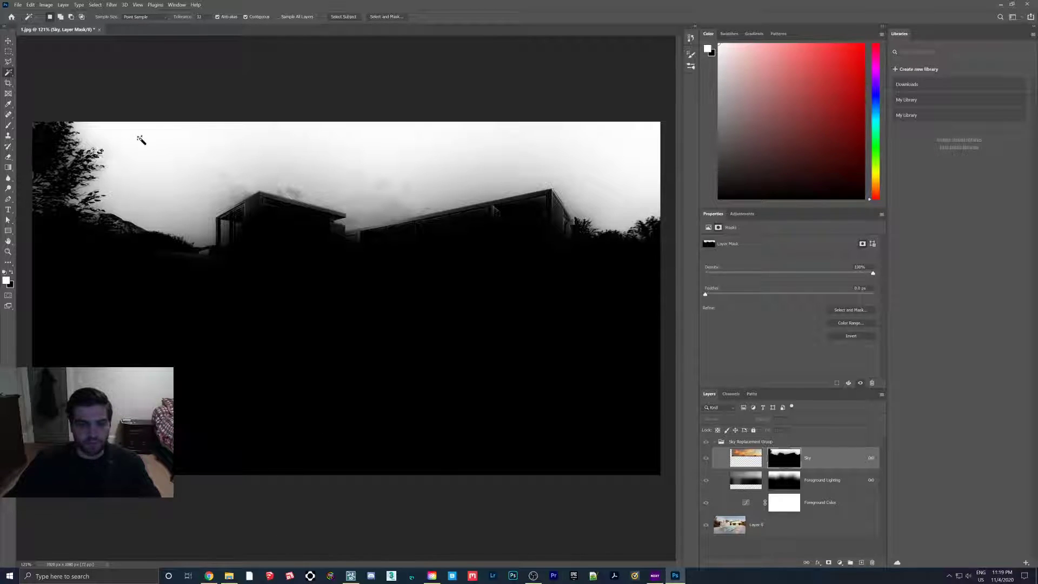
- Open the 1_SkyAlpha pass from the Render Passes folder as a separate document and cut its entire image
left_click(229, 575)
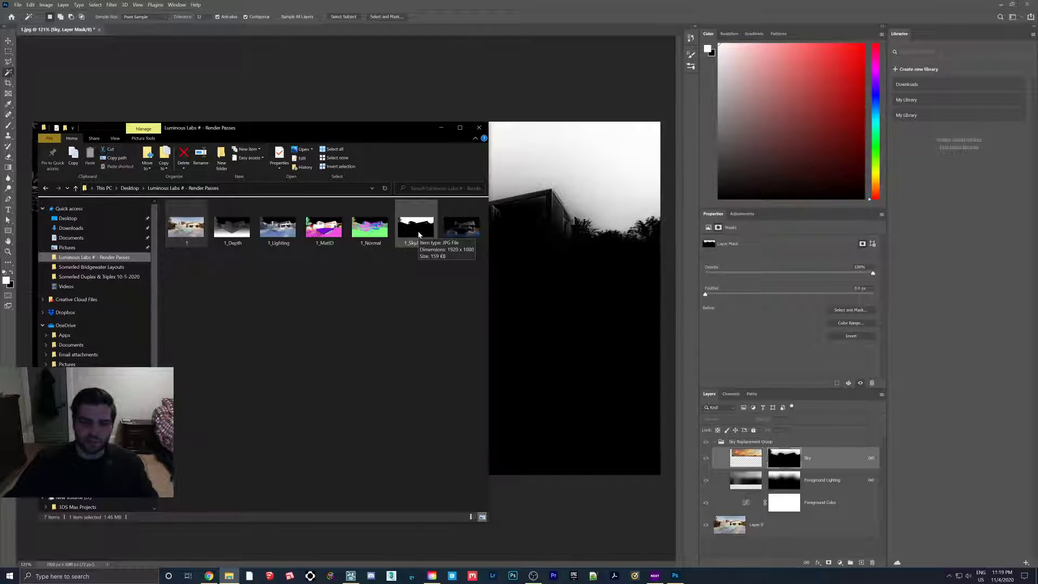
left_click_drag(419, 234, 755, 542)
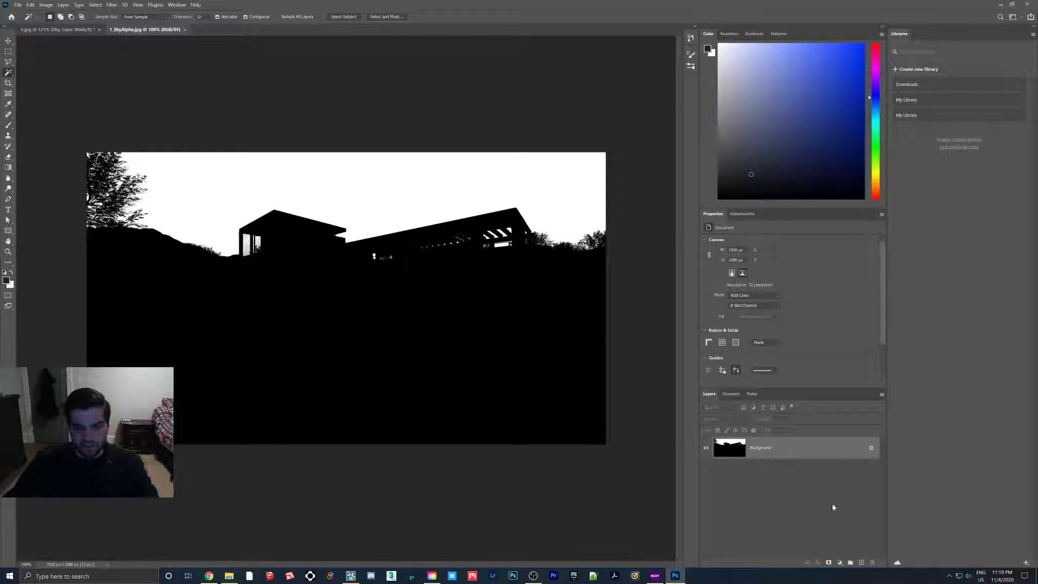
key("ctrl+a")
key("ctrl+x")
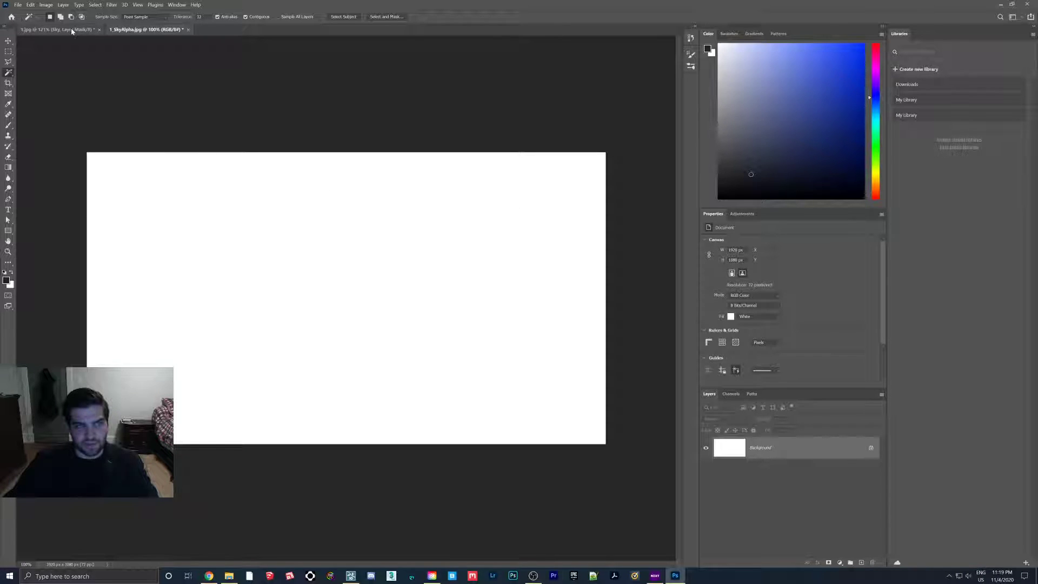
- Paste the sky alpha image into the Sky layer's mask in 1.jpg and check the composite around the house's roof and windows
left_click(79, 31)
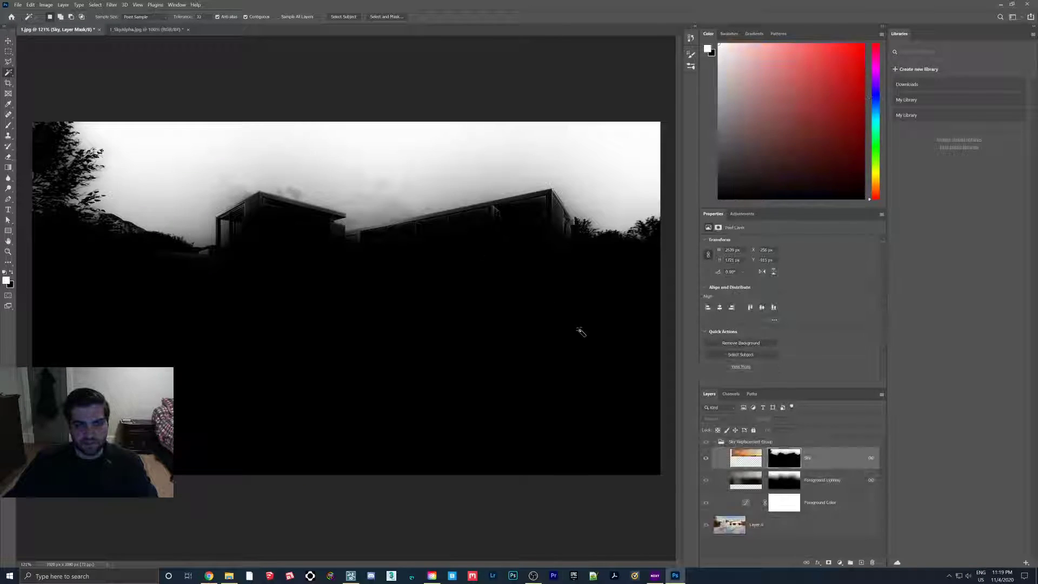
left_click(783, 462)
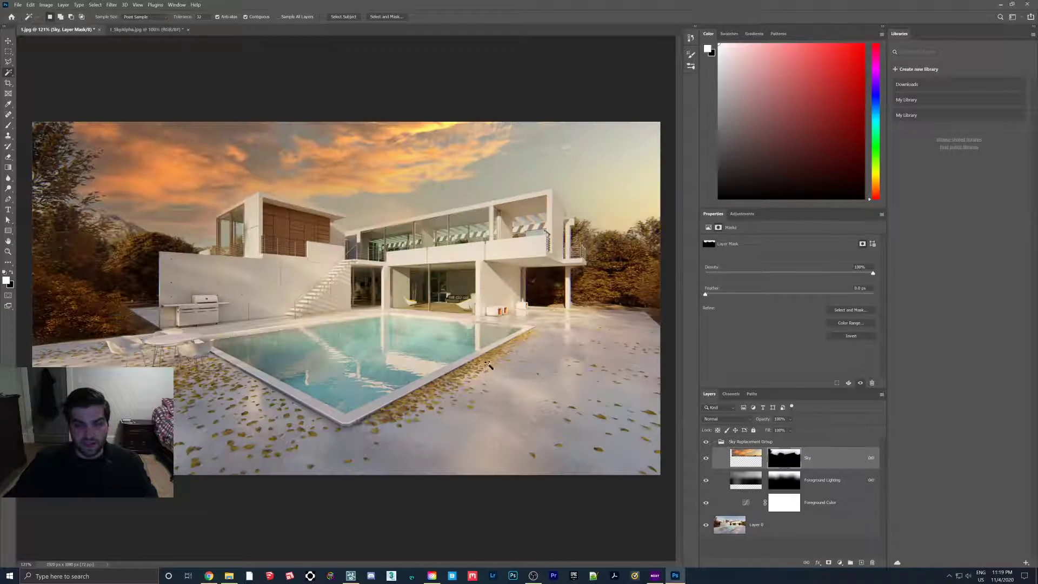
left_click(786, 464, "alt")
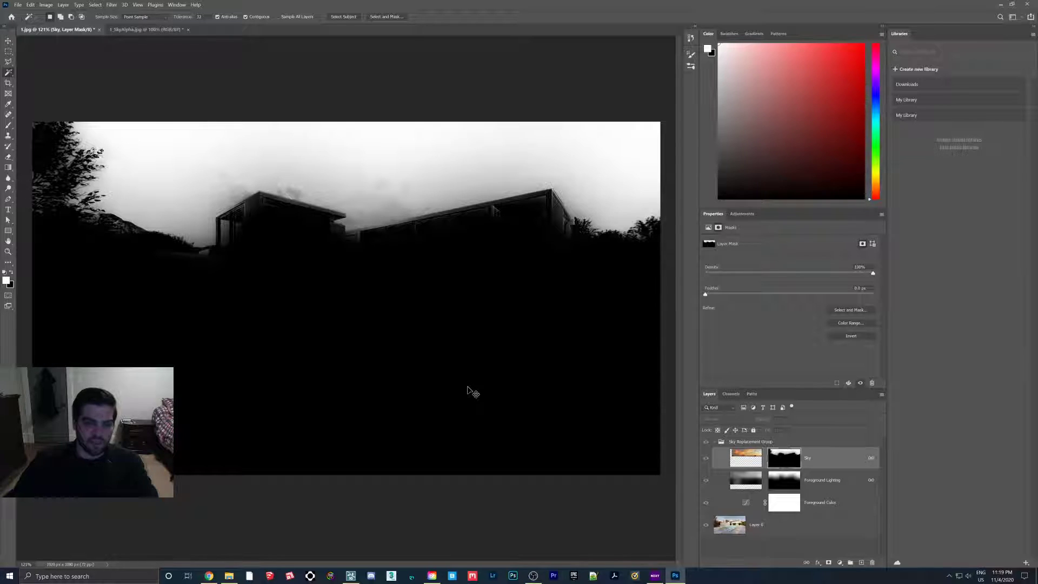
key("ctrl+v")
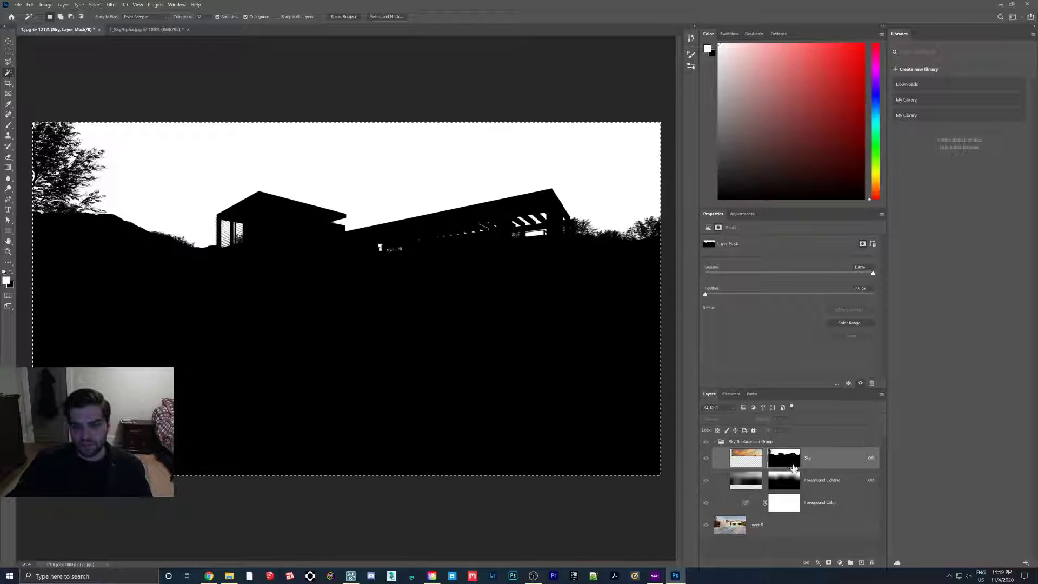
left_click(733, 534)
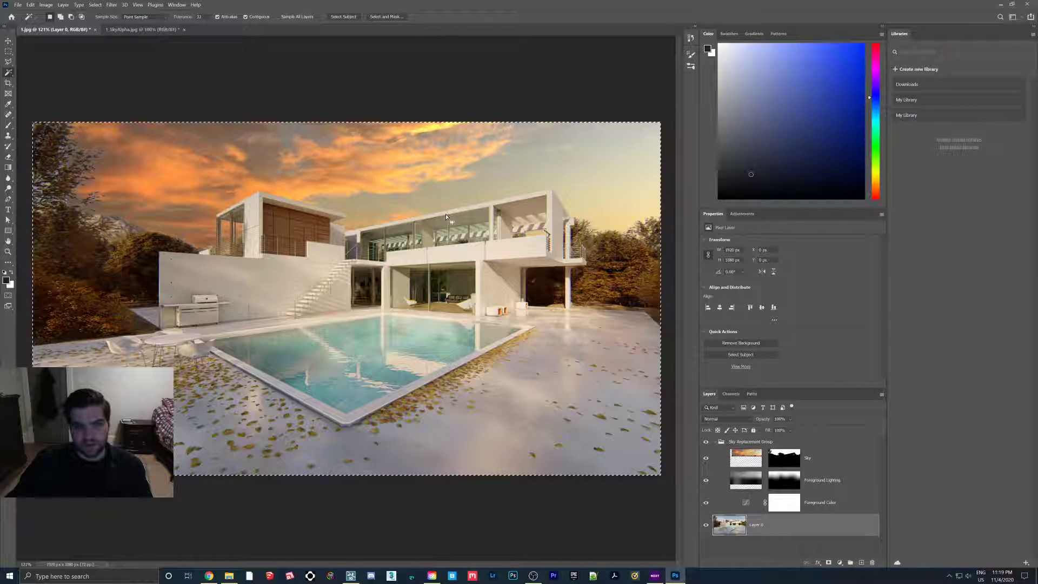
scroll(223, 208, "up", 3)
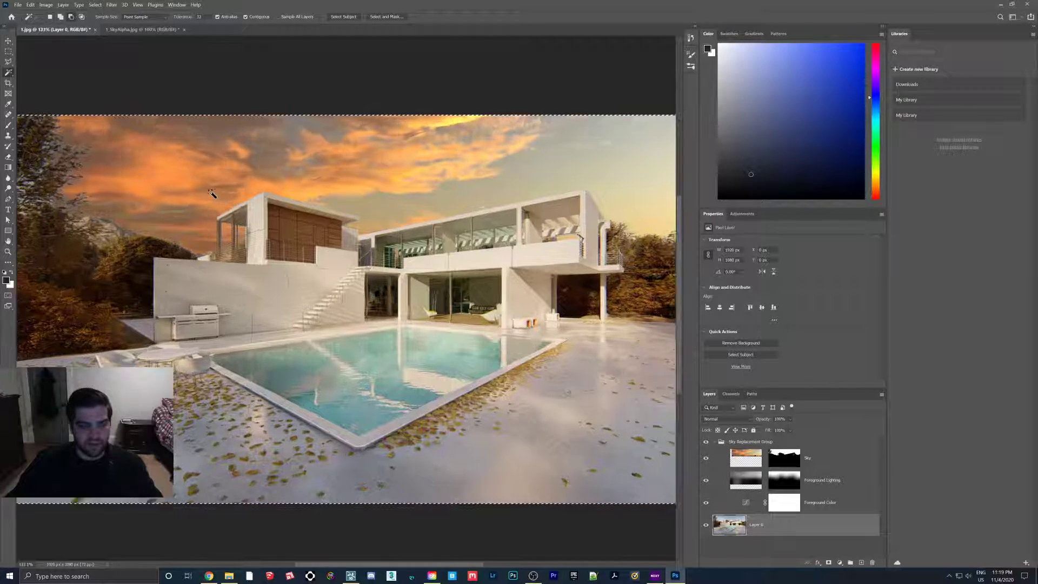
scroll(229, 238, "up", 4)
scroll(268, 293, "down", 3)
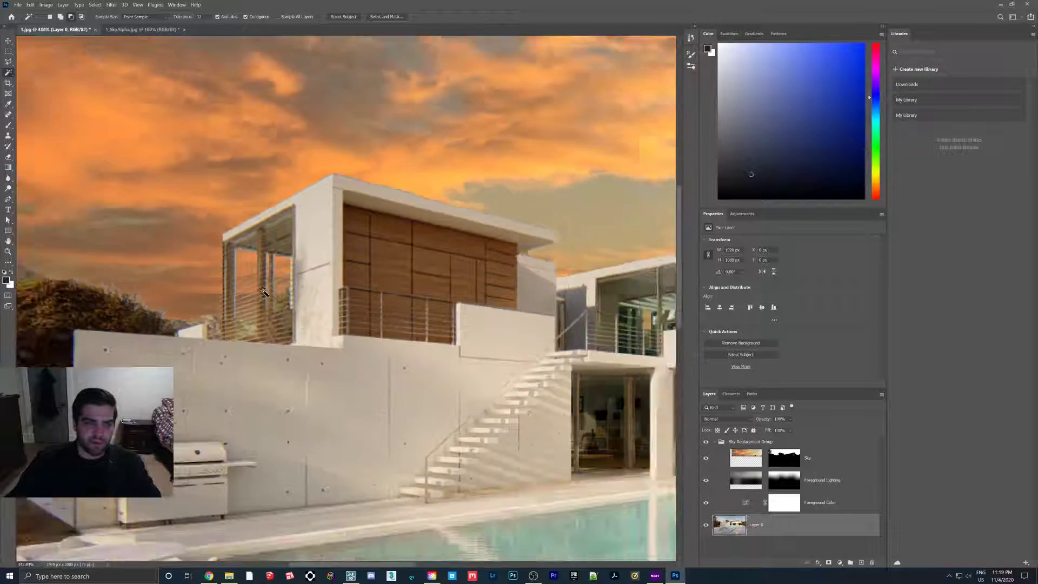
scroll(267, 294, "down", 3)
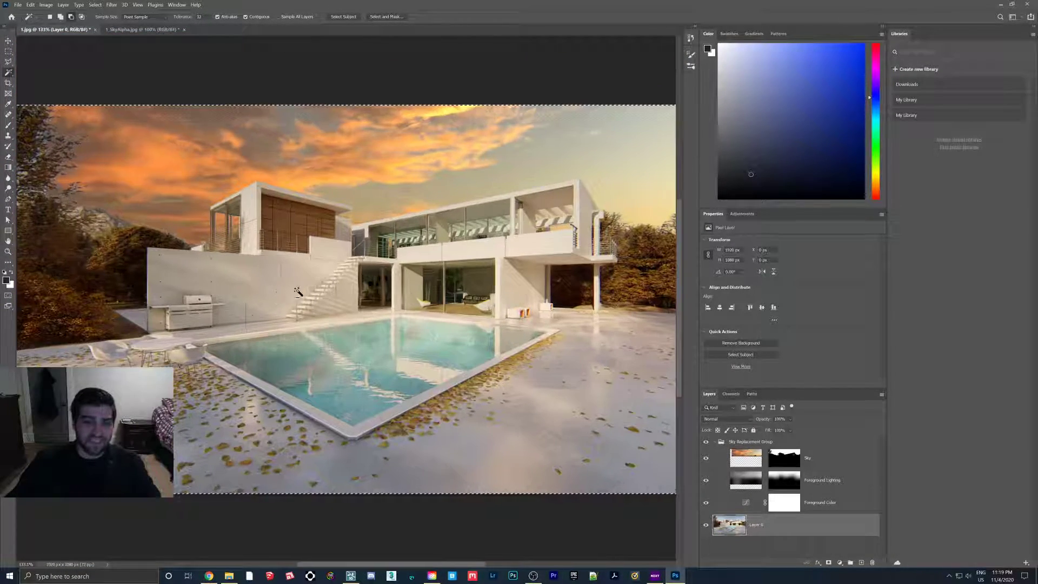
scroll(311, 287, "down", 1)
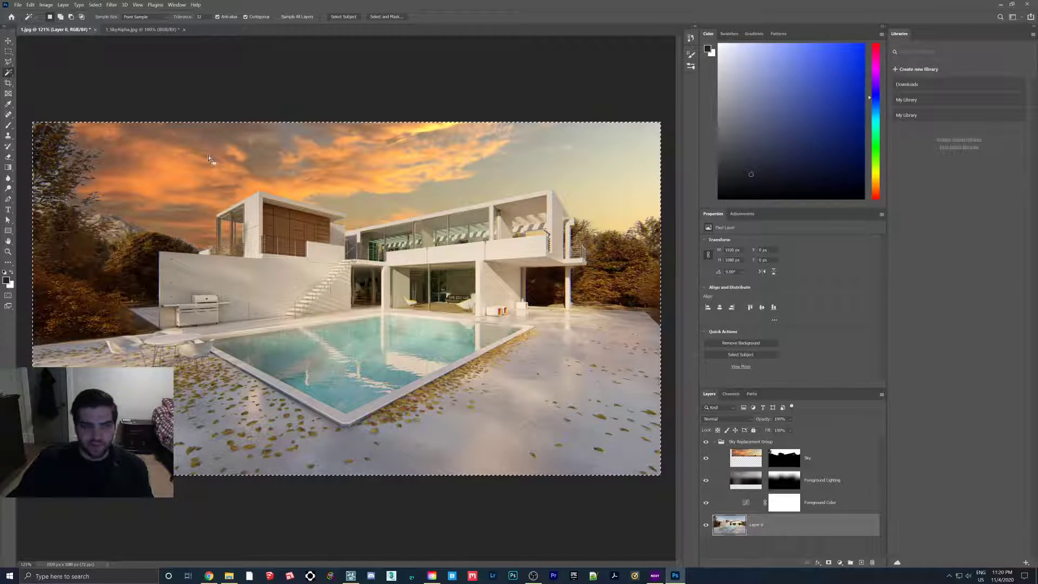
- Close 1.jpg and 1_SkyAlpha.jpg without saving, and reopen the base render 1 from the Render Passes folder
left_click(95, 29)
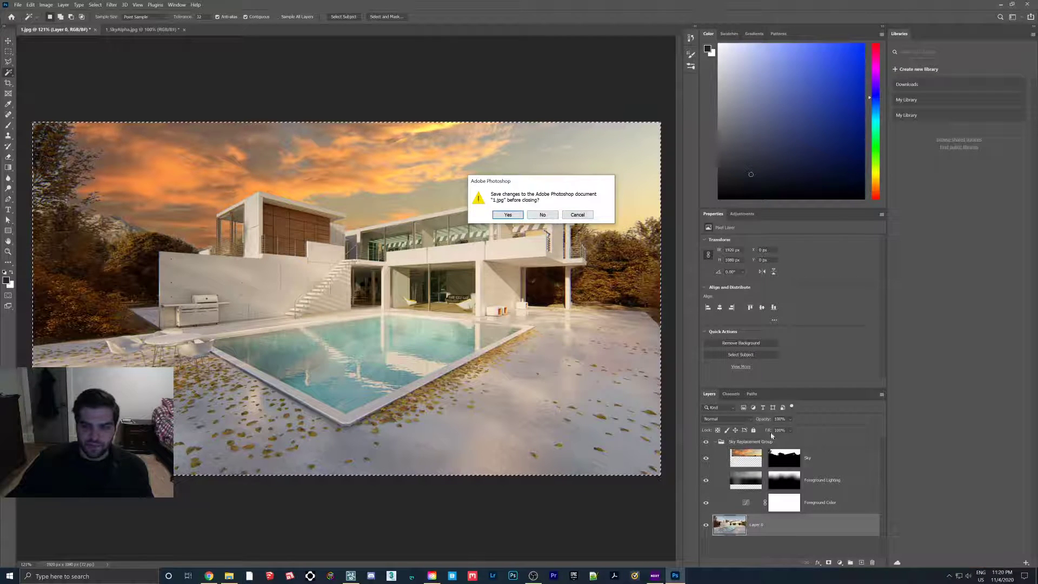
left_click(542, 215)
left_click(99, 30)
left_click(542, 215)
left_click(229, 576)
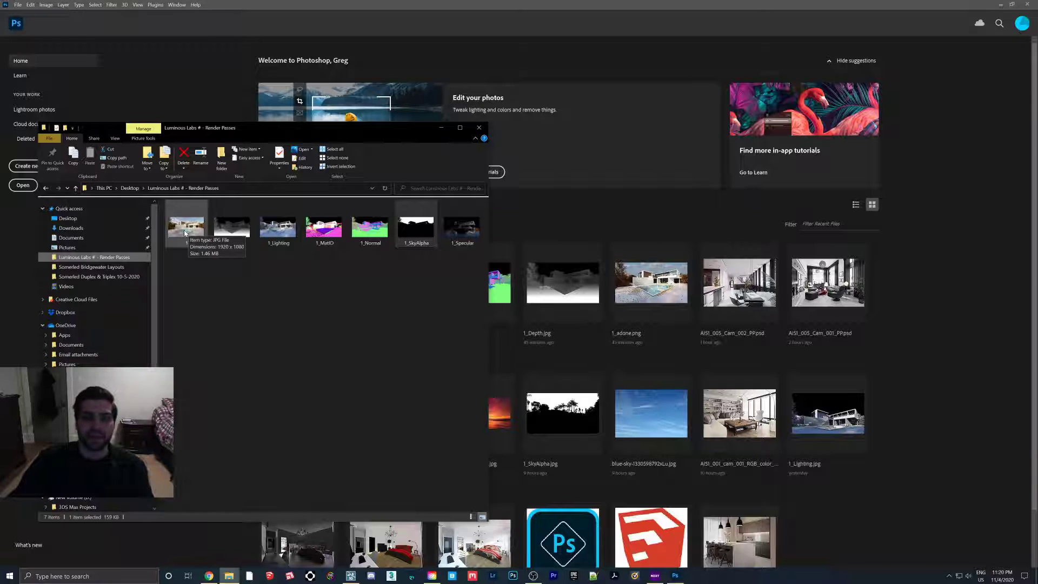
left_click_drag(185, 227, 576, 218)
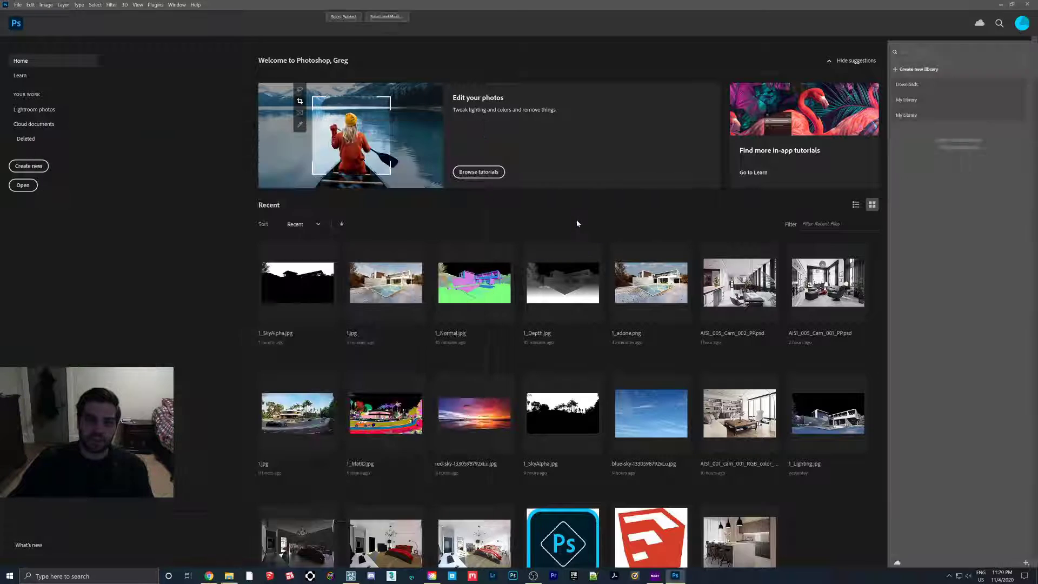
- Place the 1_Depth pass over the render with Overlay blending and reduce its opacity to nearly nothing
left_click(229, 575)
left_click_drag(238, 224, 507, 338)
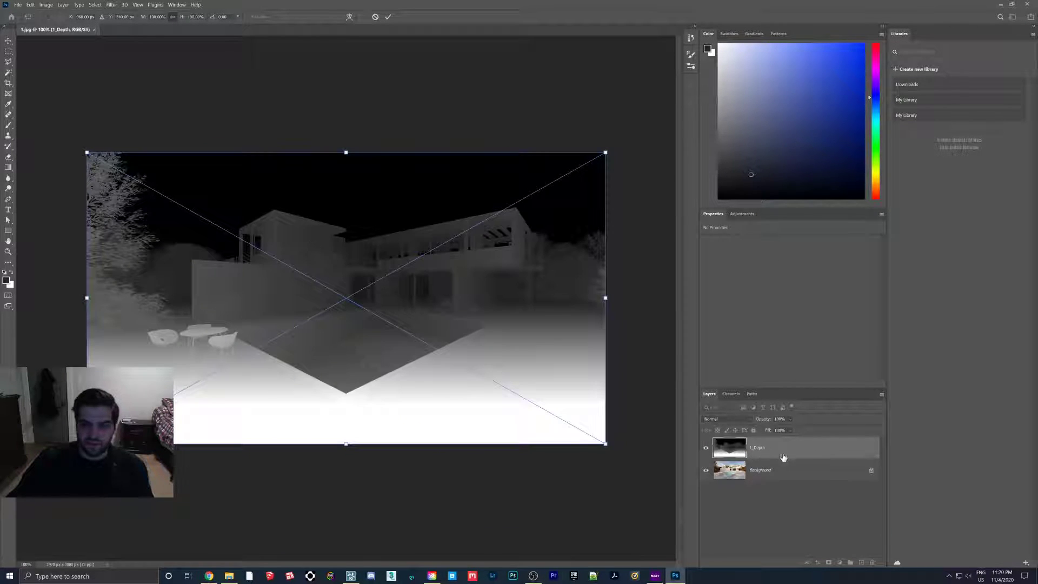
left_click(720, 419)
left_click(719, 456)
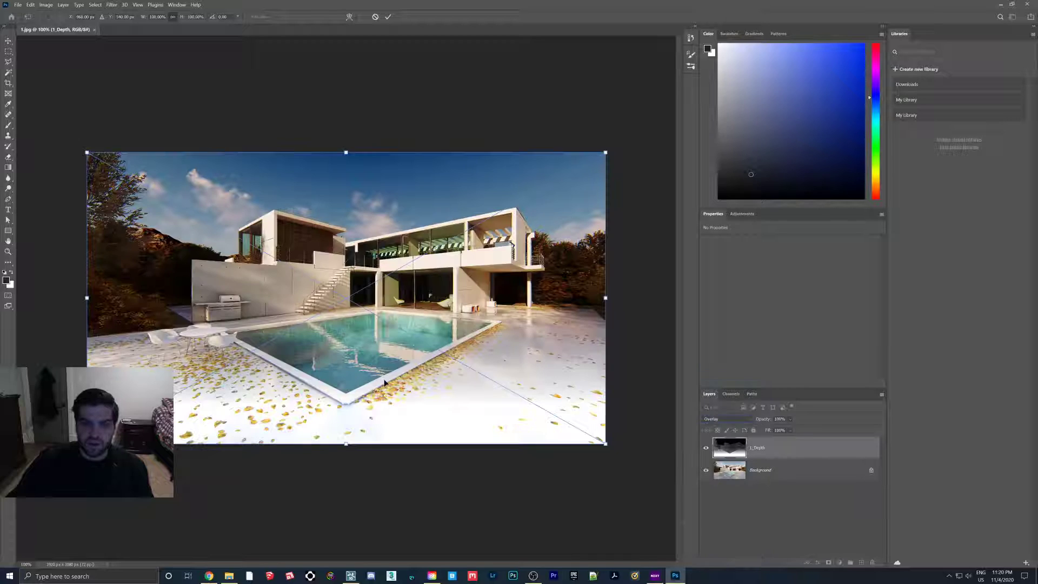
left_click(791, 420)
left_click_drag(781, 430, 753, 431)
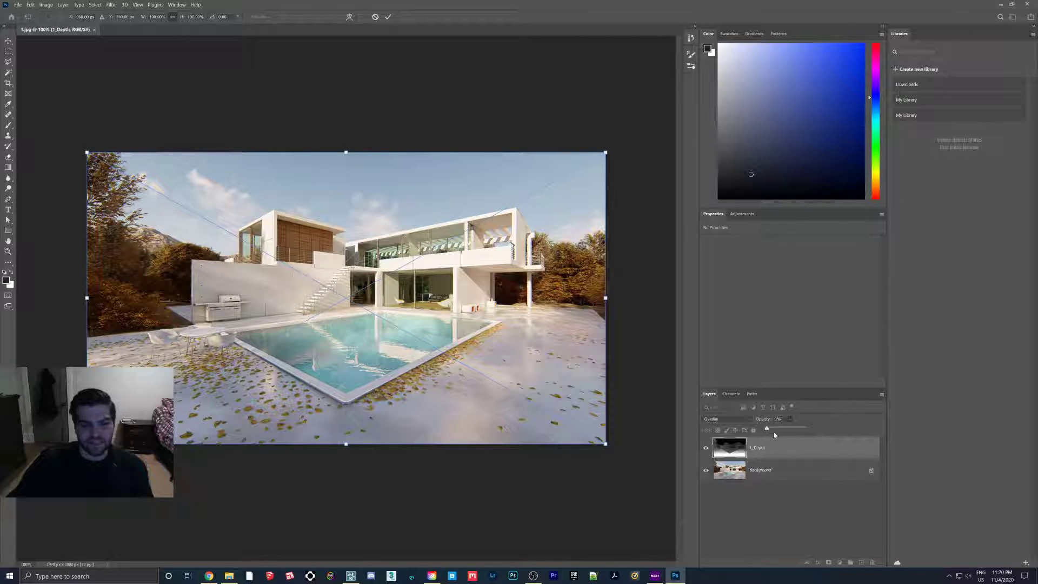
key("Return")
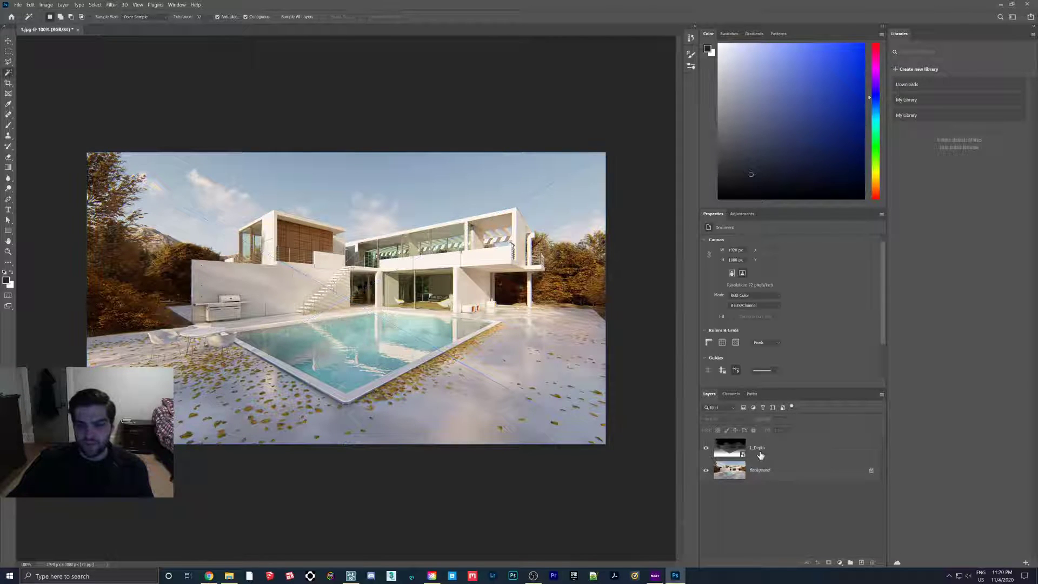
- Delete the 1_Depth layer
right_click(762, 447)
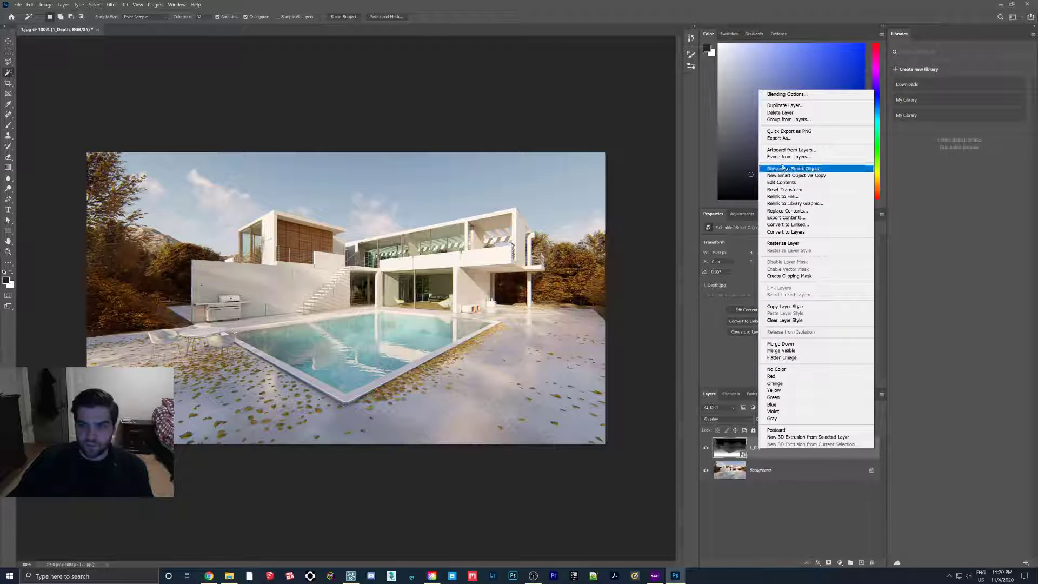
left_click(783, 114)
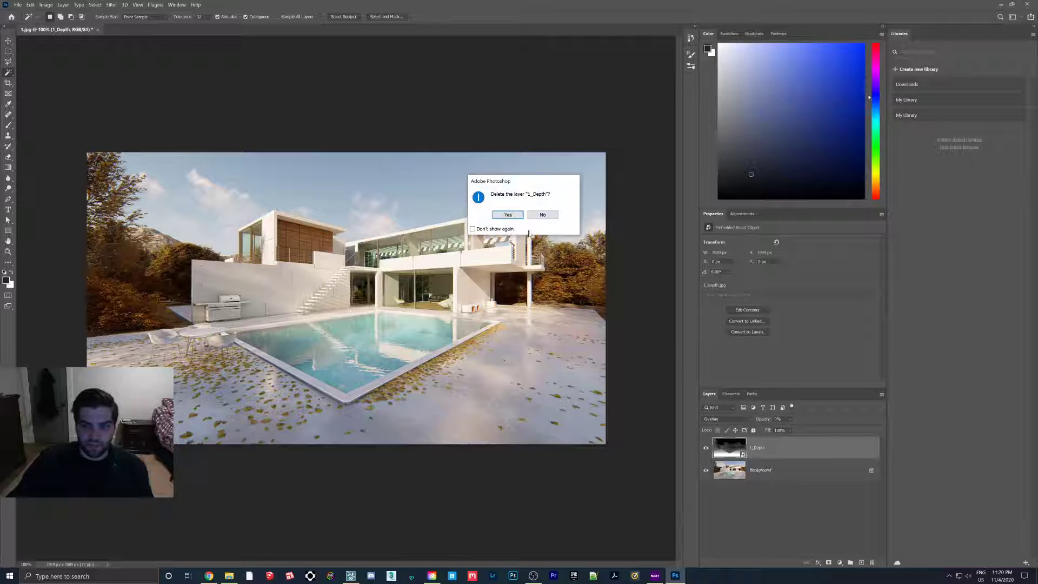
left_click(508, 214)
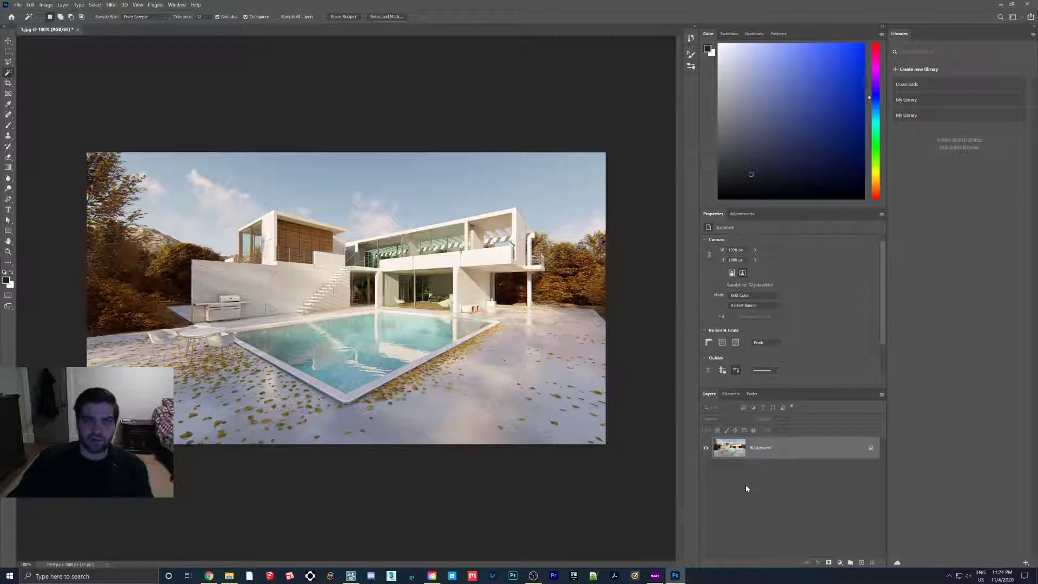
- Unlock the render's Background layer, open the 1_Depth pass as a separate document and cut its entire image
left_click(871, 450)
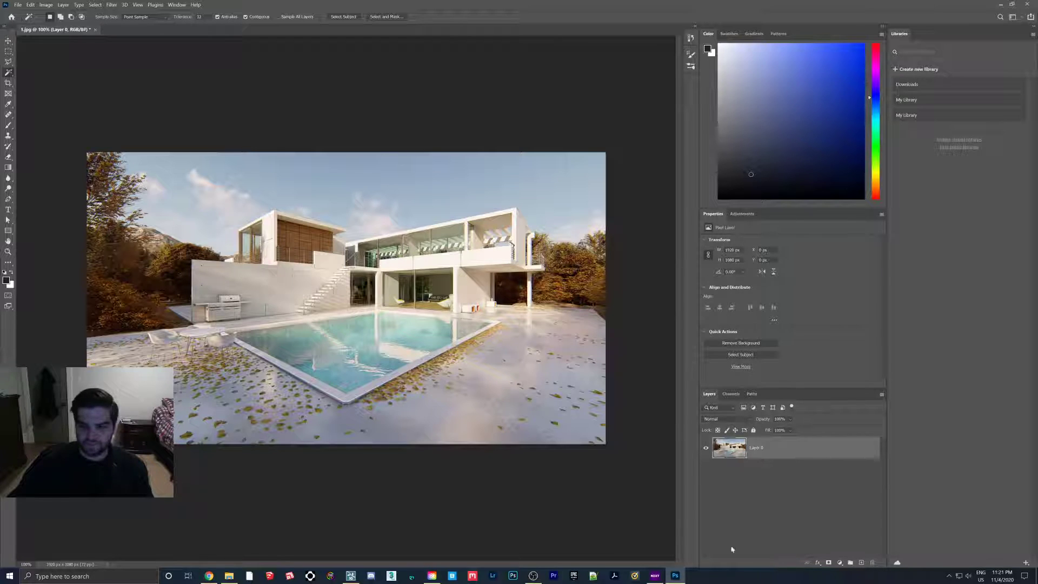
left_click(229, 576)
left_click_drag(229, 227, 609, 417)
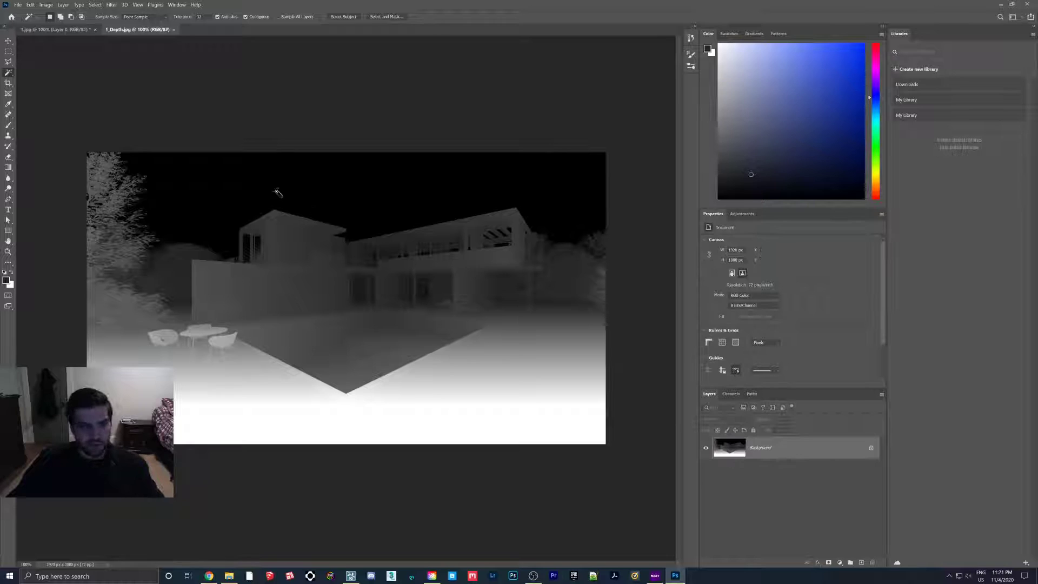
left_click(343, 391)
key("ctrl+x")
- Add a layer mask to the render layer in 1.jpg and paste the cut depth image into that mask
left_click(54, 30)
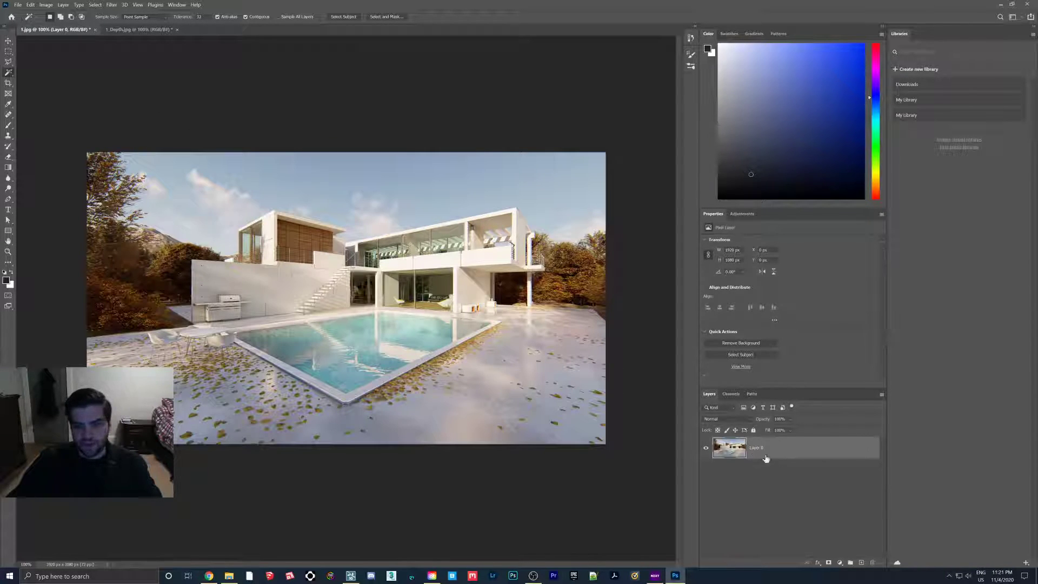
left_click(829, 562)
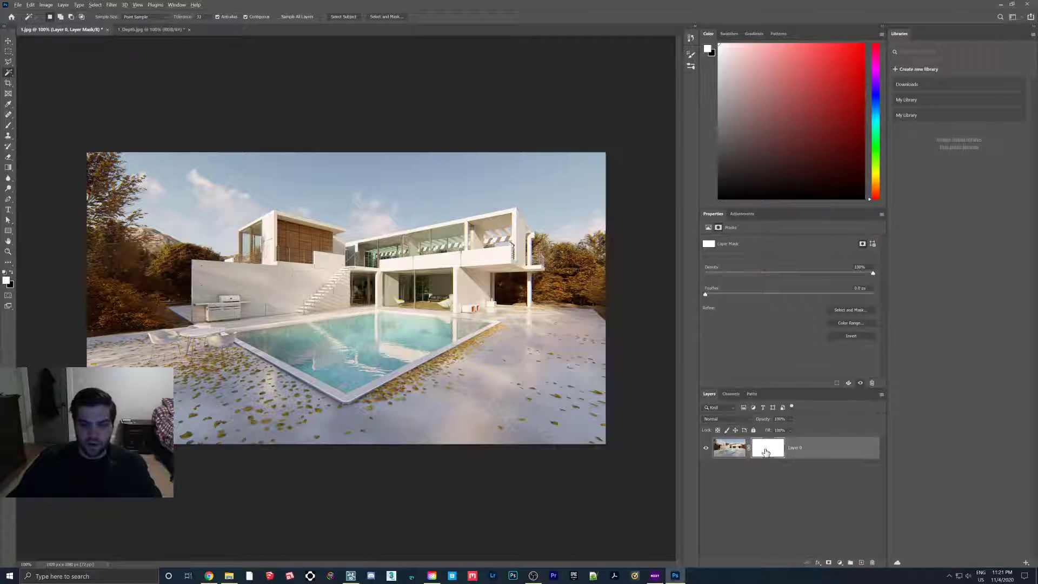
left_click(766, 452, "alt")
key("ctrl+v")
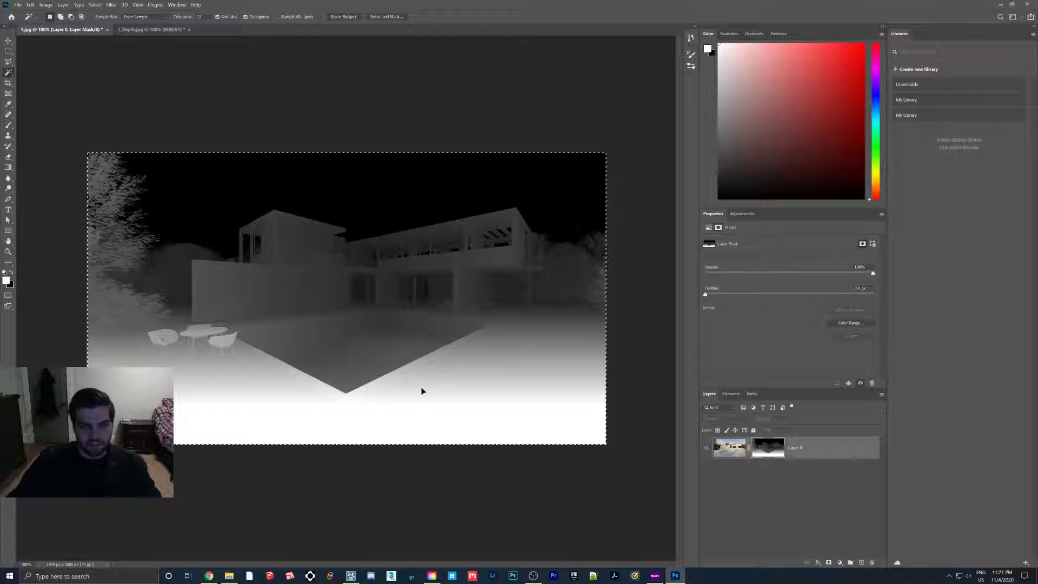
- Start Lens Blur on the render image, compare the depth map source None, and set the source to Layer Mask
left_click(730, 454)
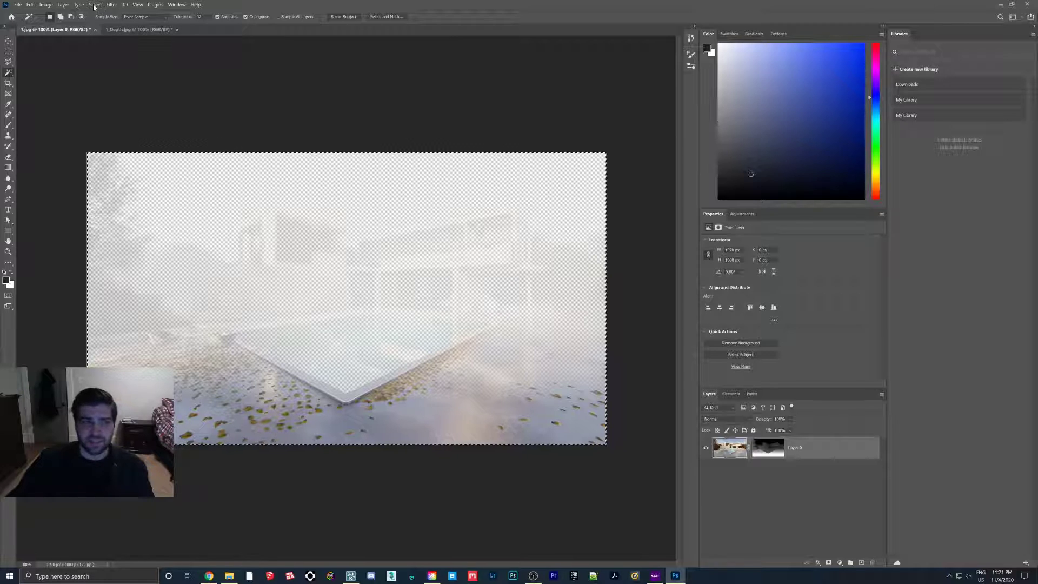
left_click(112, 5)
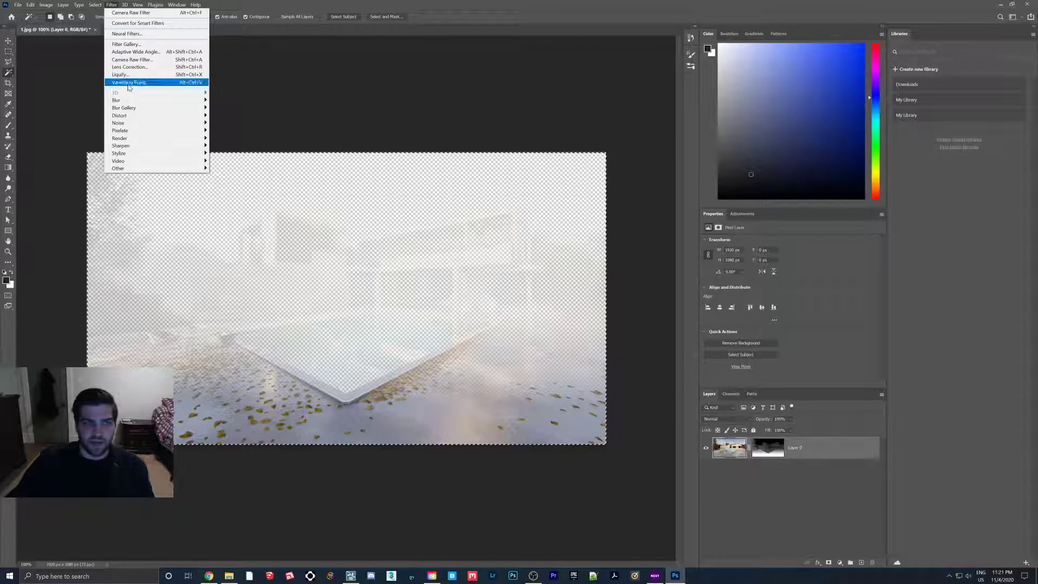
mouse_move(124, 103)
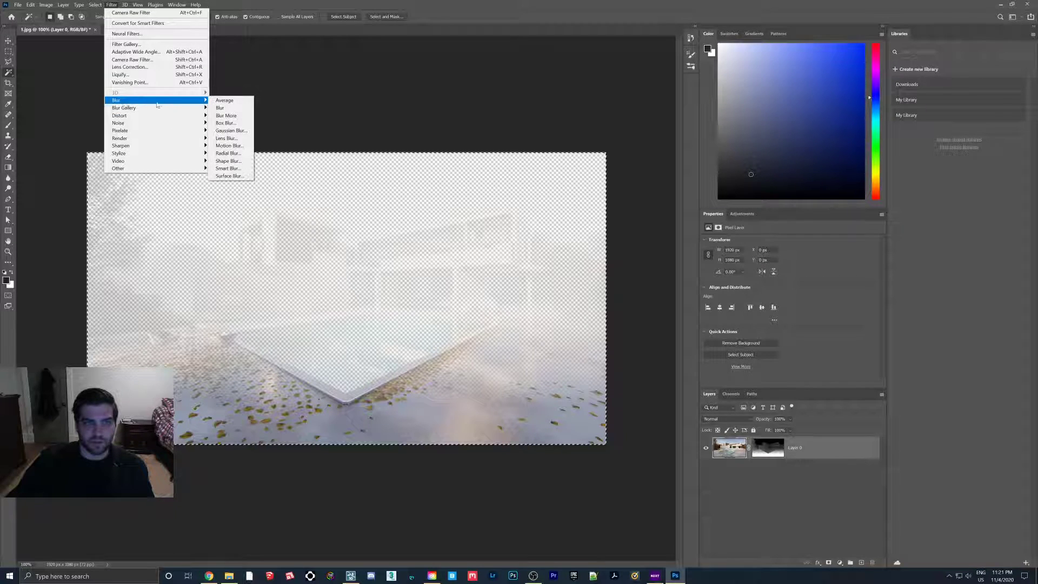
left_click(230, 139)
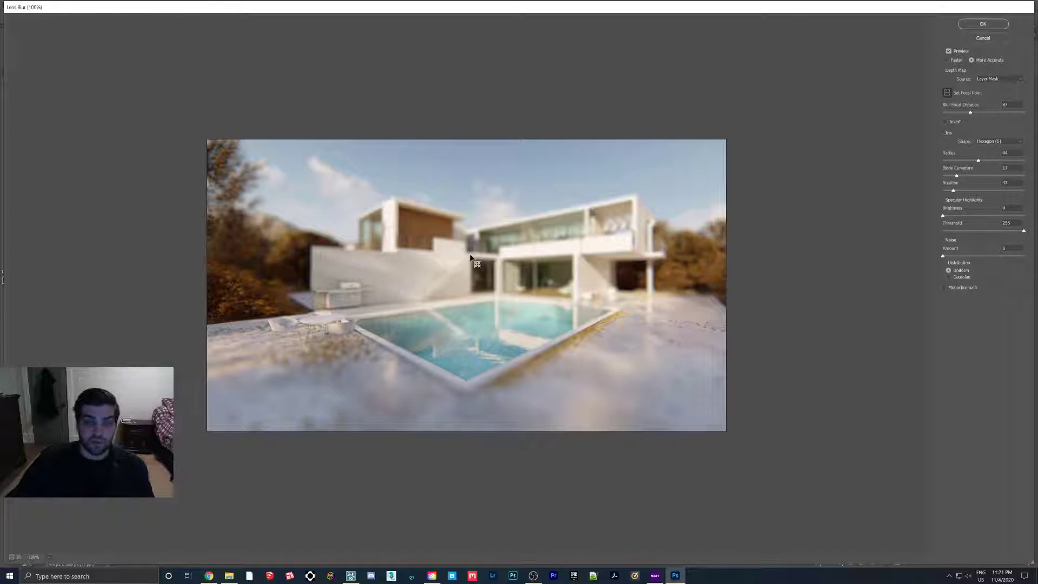
left_click(994, 80)
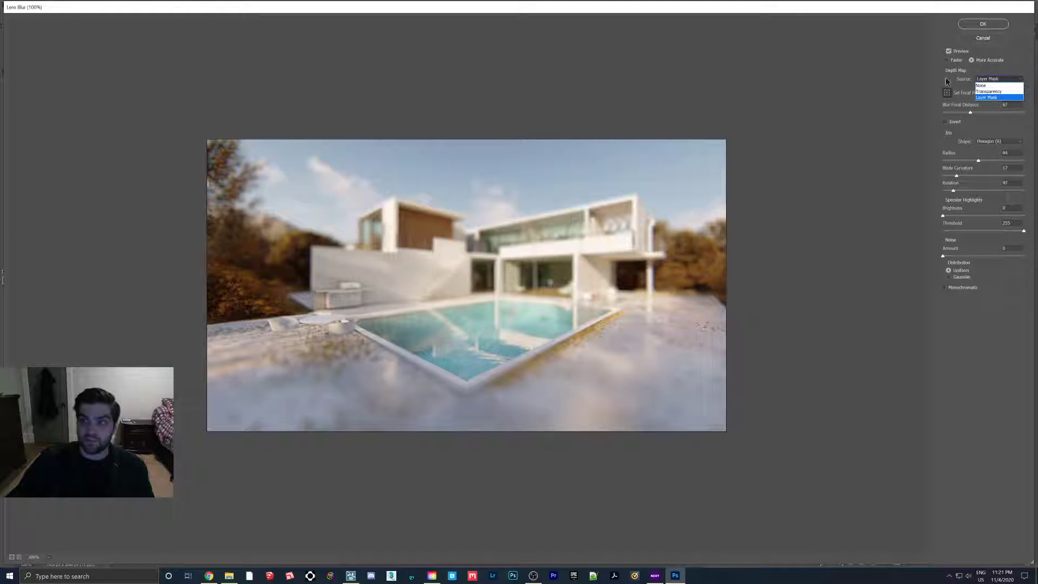
left_click(981, 85)
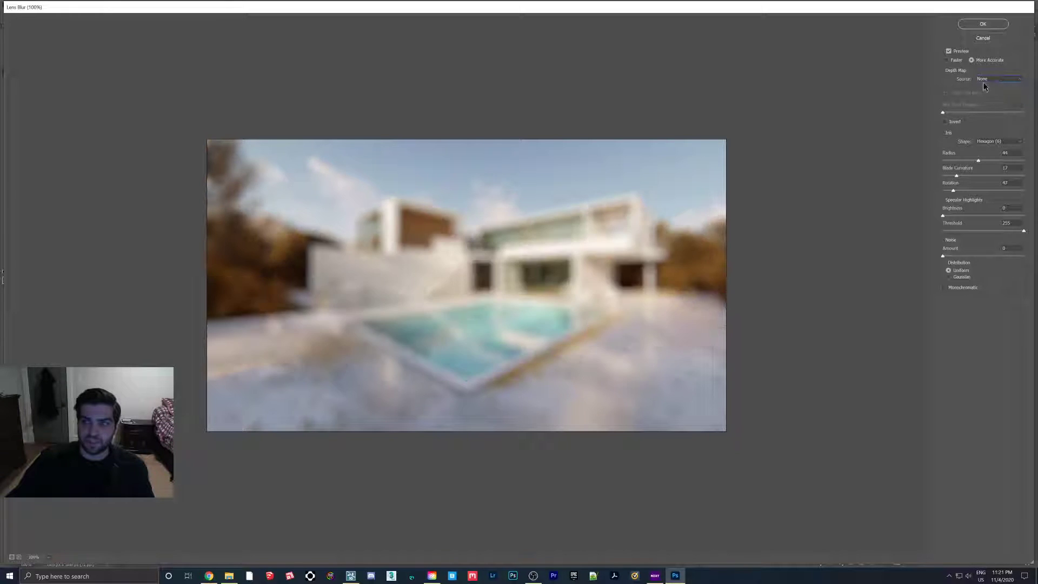
left_click(995, 79)
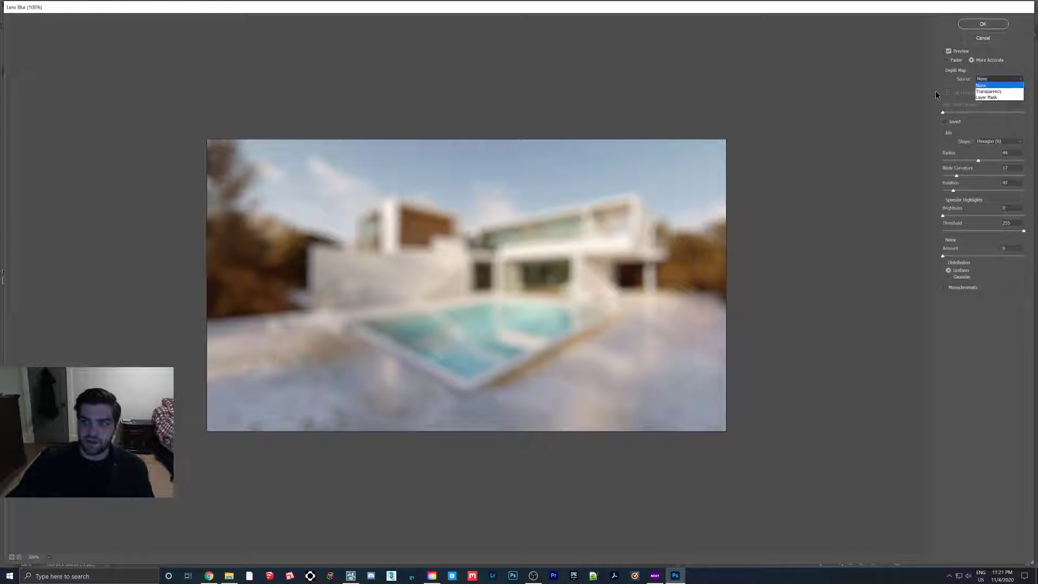
left_click(989, 99)
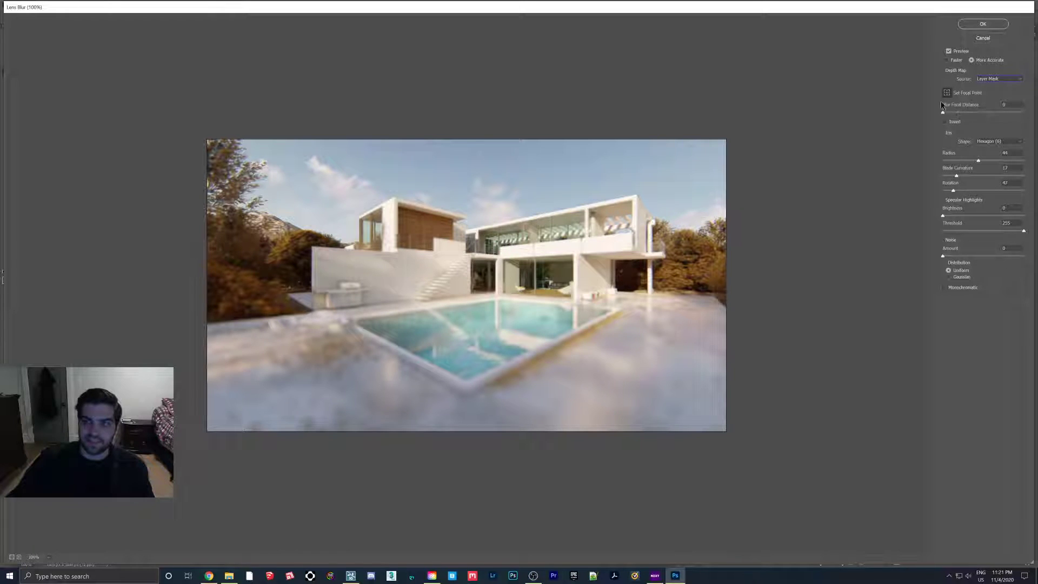
- Try focal points on the house and the patio table area, and reduce the blur radius to 33
left_click(466, 269)
left_click(329, 319)
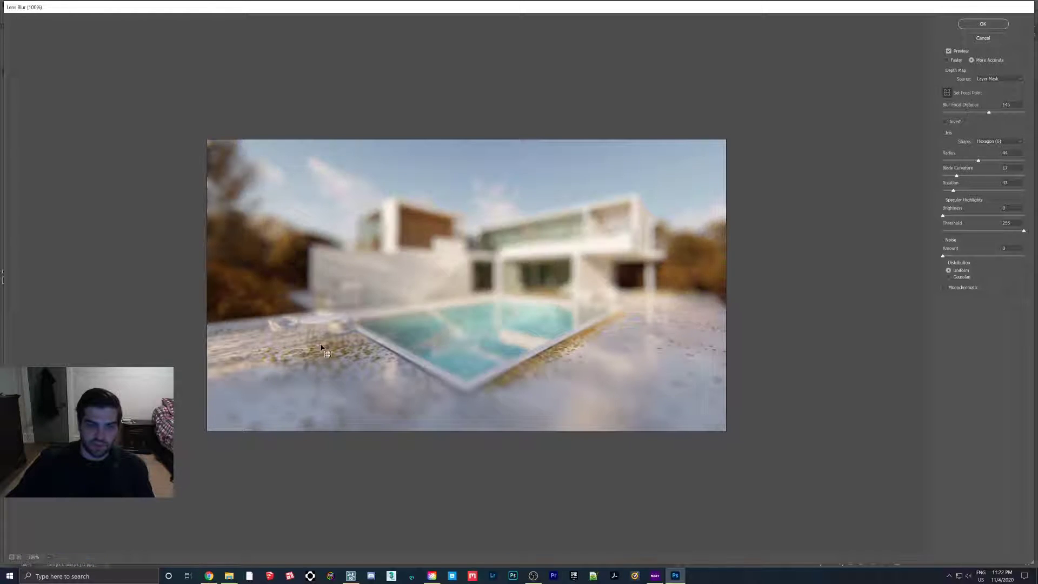
left_click(314, 335)
left_click(323, 319)
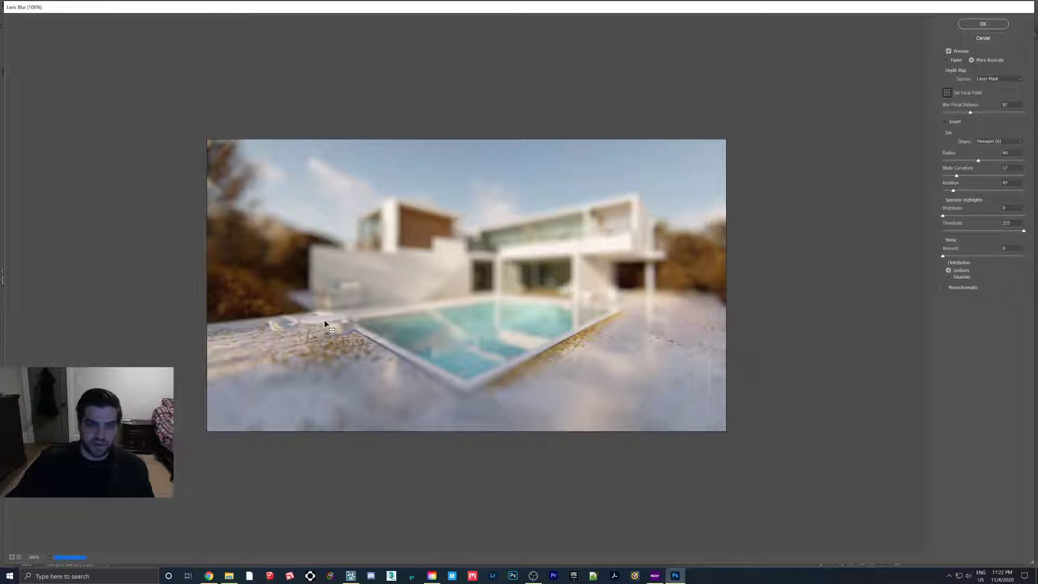
left_click_drag(977, 160, 969, 161)
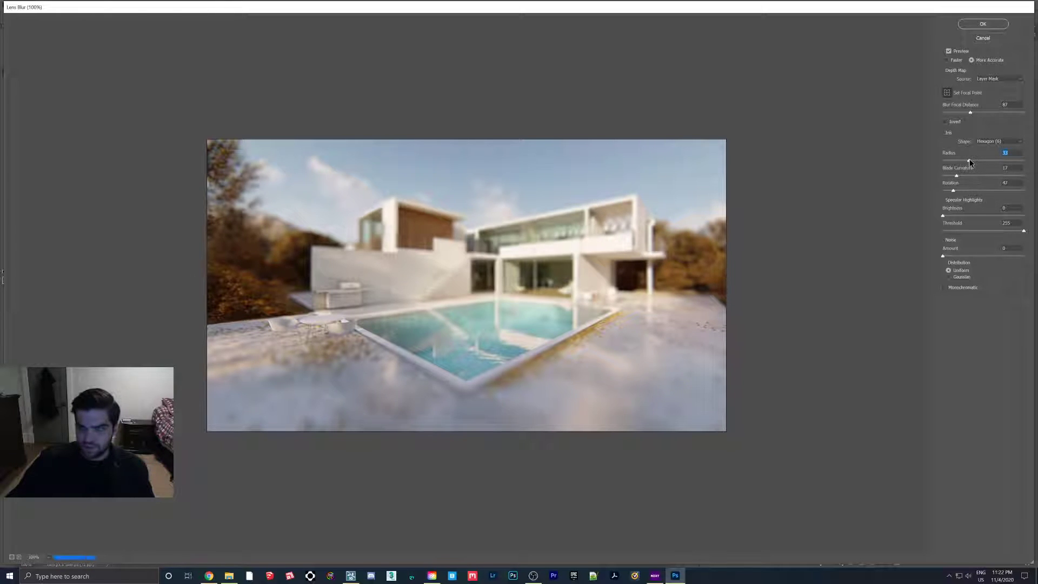
- Try blur focal points on the patio table, the grill, the wall, the house and the paving beside the pool
left_click(327, 330)
left_click(318, 321)
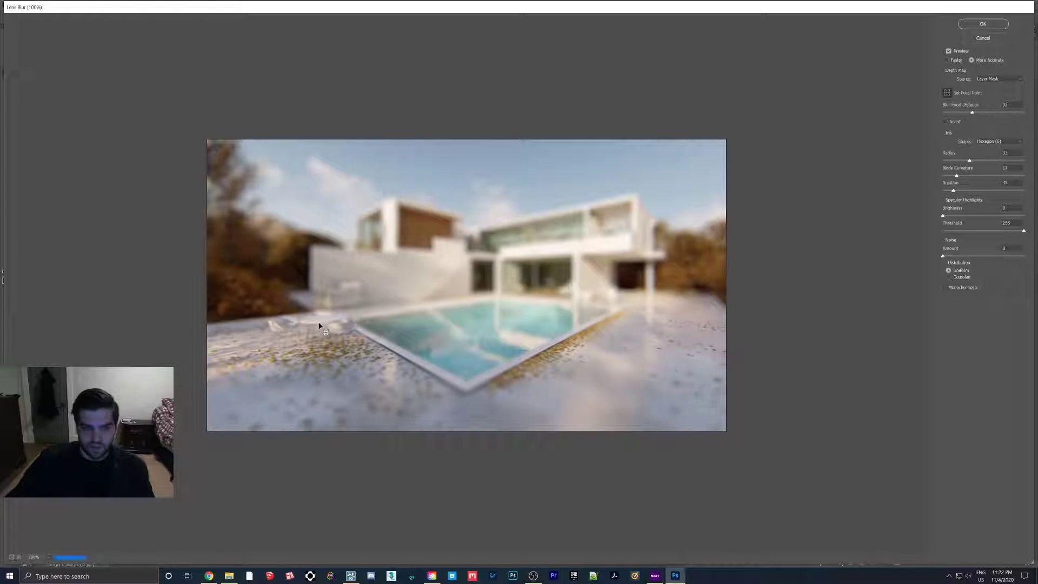
left_click(344, 295)
left_click(377, 253)
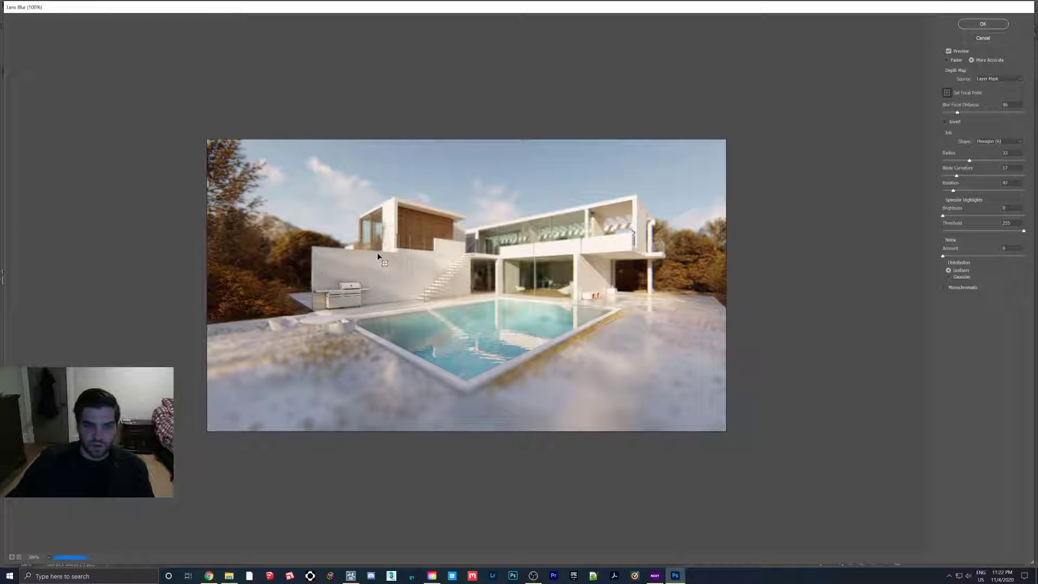
left_click(613, 297)
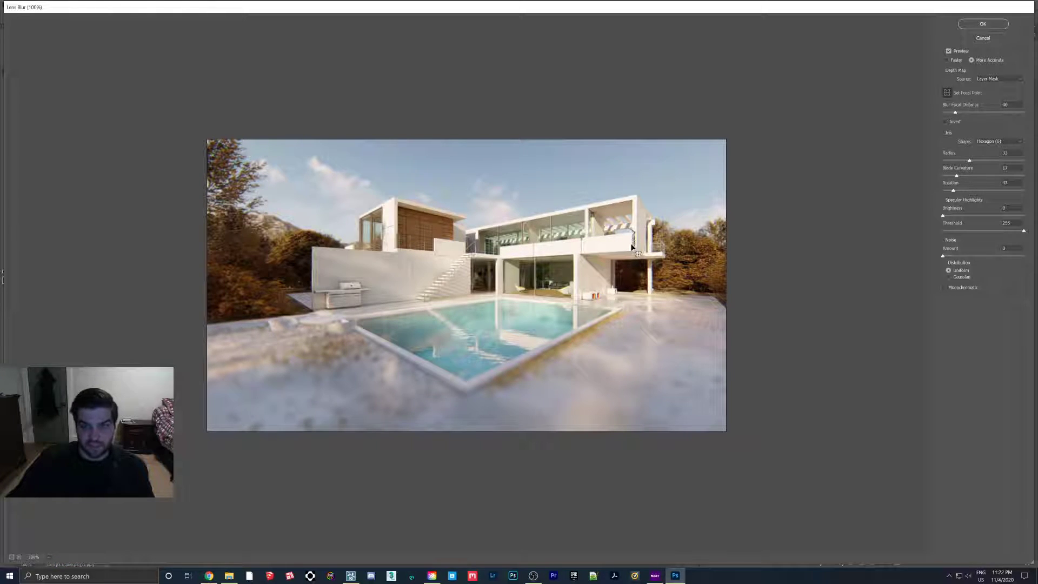
left_click(585, 349)
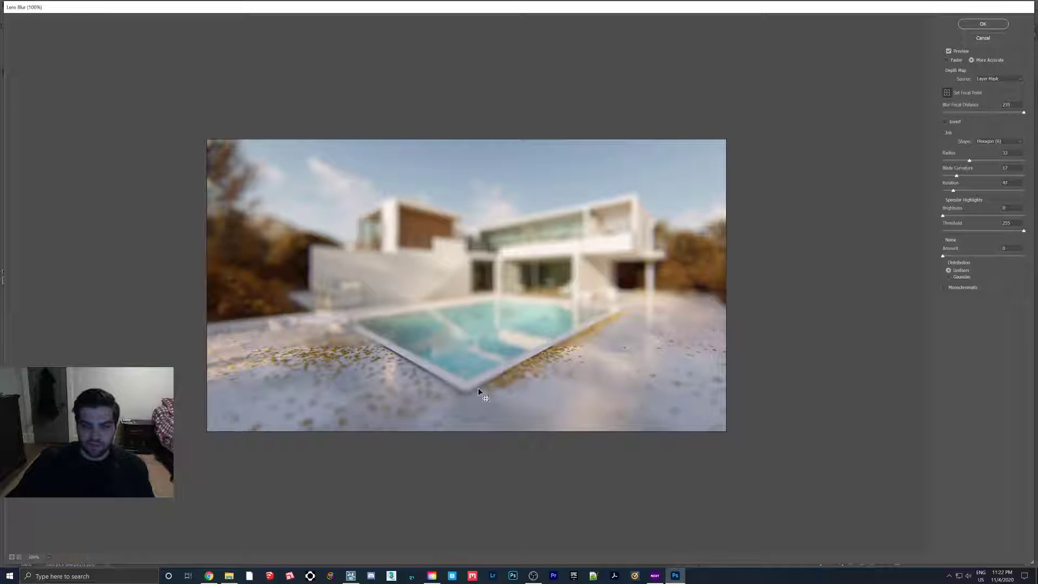
- Compare focal points on the table and house again, set the focus on the grill by the wall, and apply the Lens Blur
left_click(323, 320)
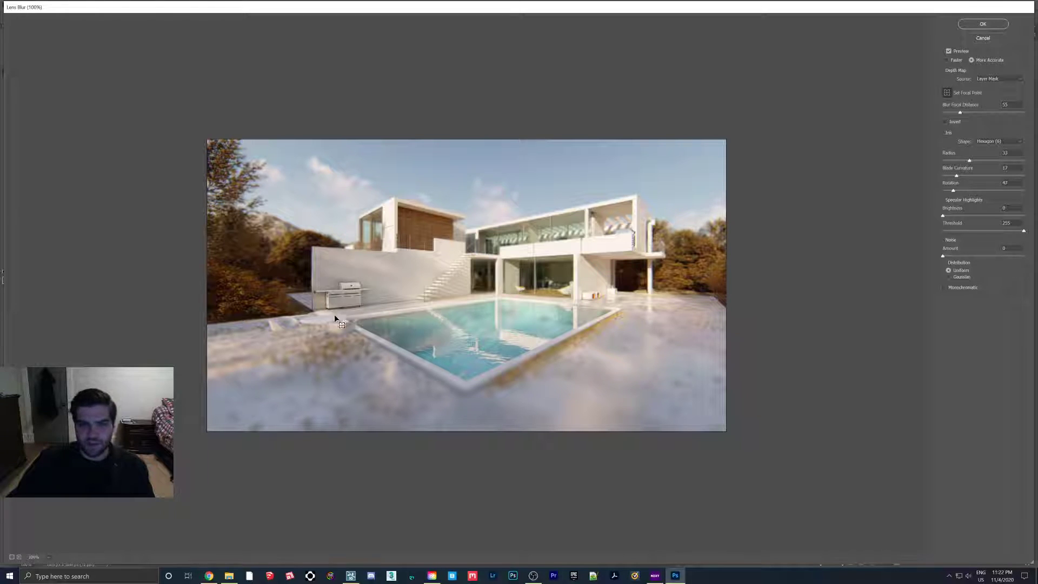
left_click(595, 293)
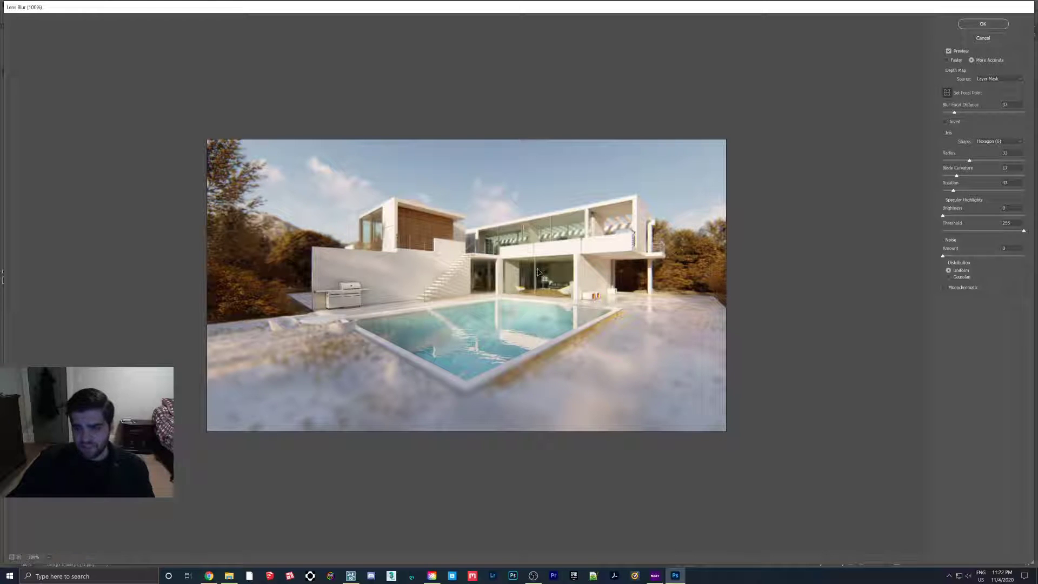
left_click(383, 228)
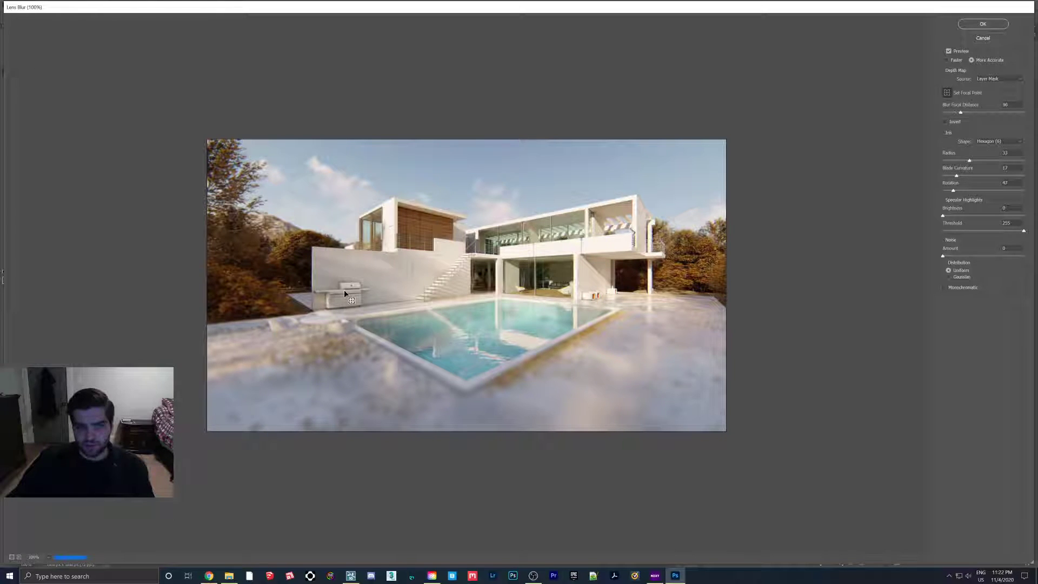
left_click(327, 347)
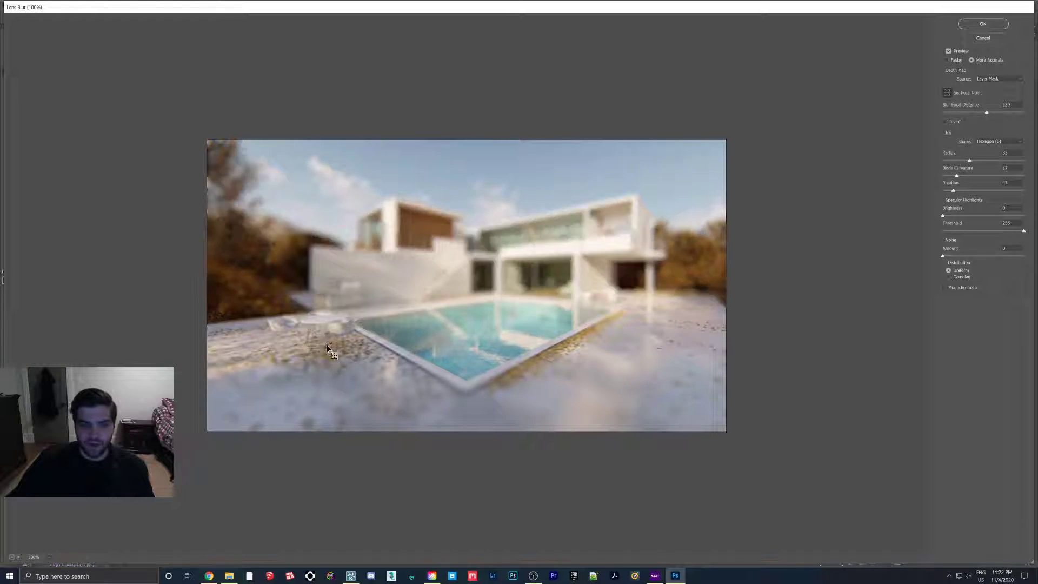
left_click(322, 320)
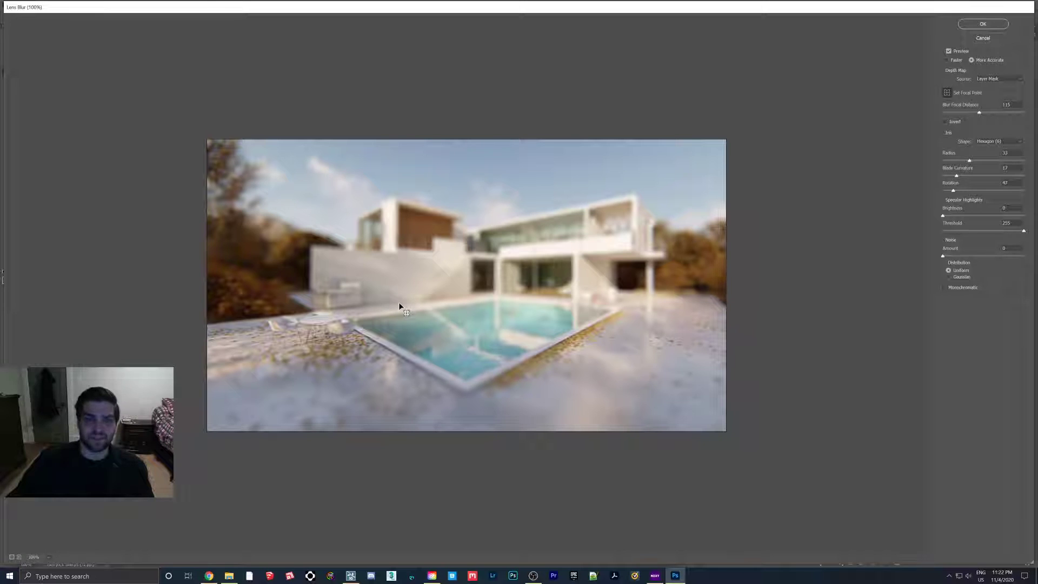
left_click(317, 330)
left_click(346, 296)
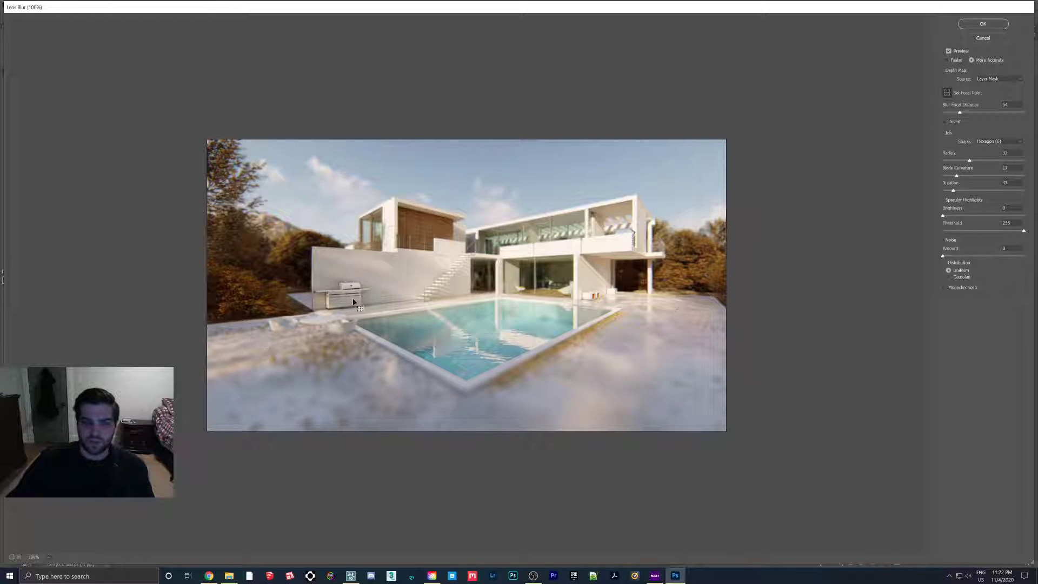
left_click(983, 25)
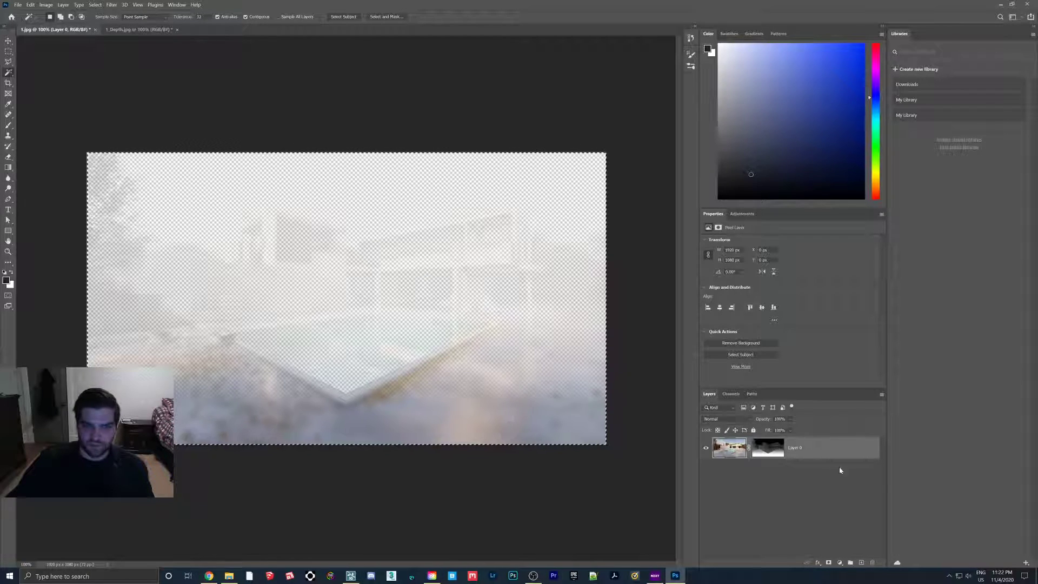
- Lower the layer mask's density to 0% to check the whole blurred render, and restore it to 100%
left_click(771, 451)
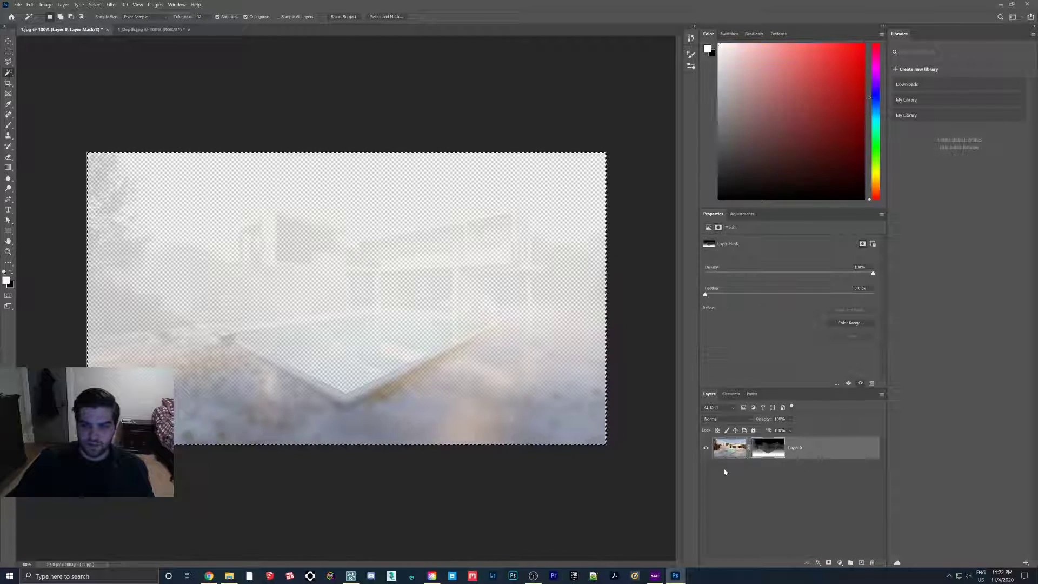
right_click(771, 451)
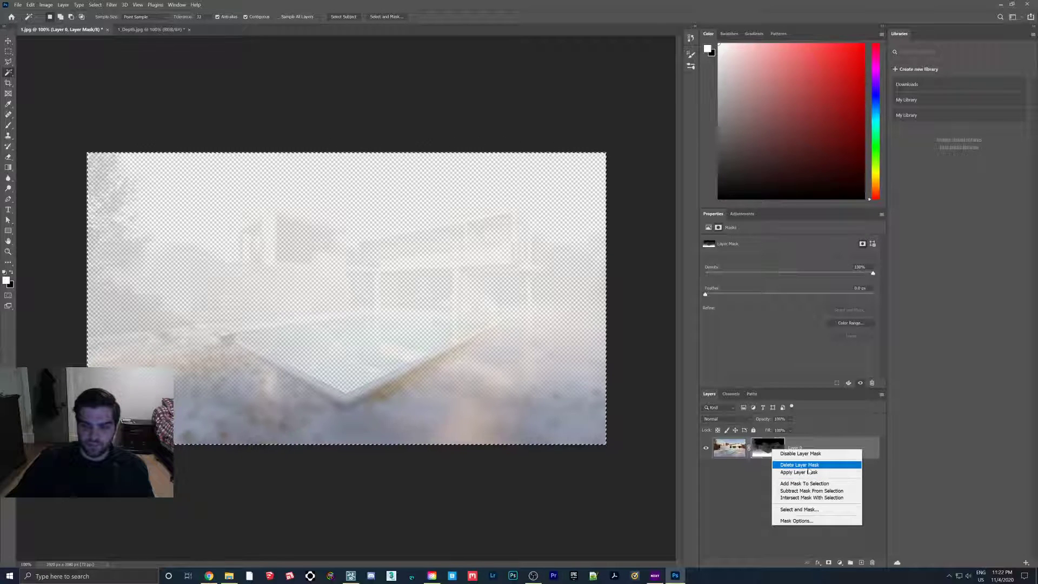
left_click(787, 285)
left_click_drag(872, 274, 703, 277)
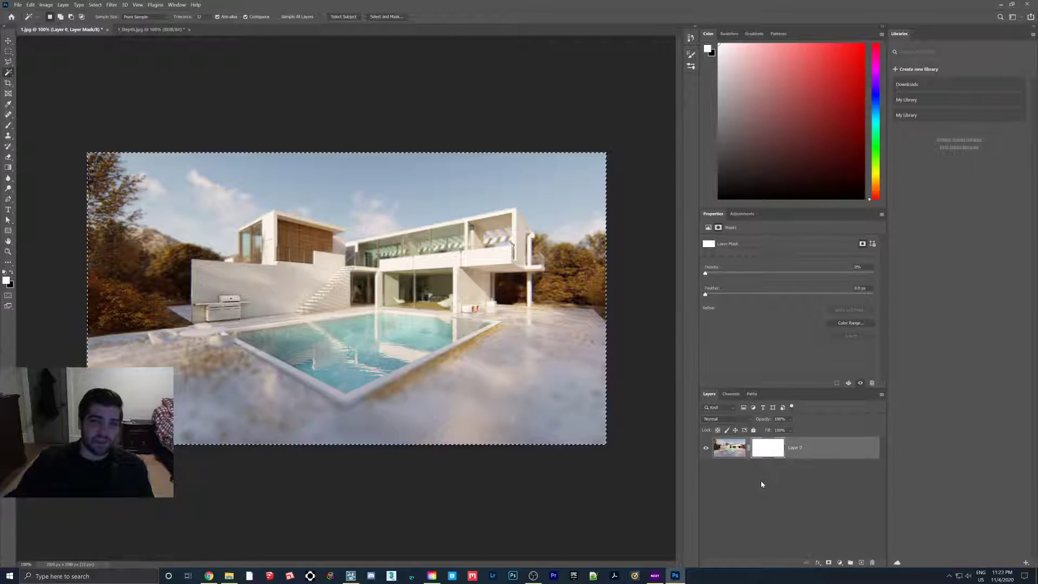
left_click_drag(734, 275, 711, 273)
left_click_drag(901, 275, 874, 273)
- Try the Lens Blur filter on the layer mask instead of the image
left_click(111, 5)
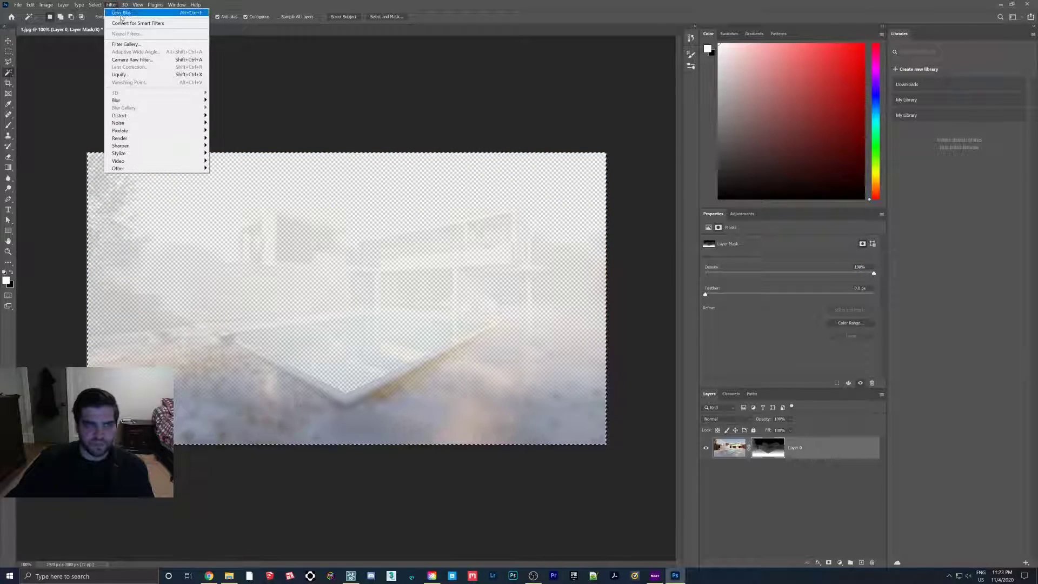
mouse_move(126, 100)
left_click(231, 139)
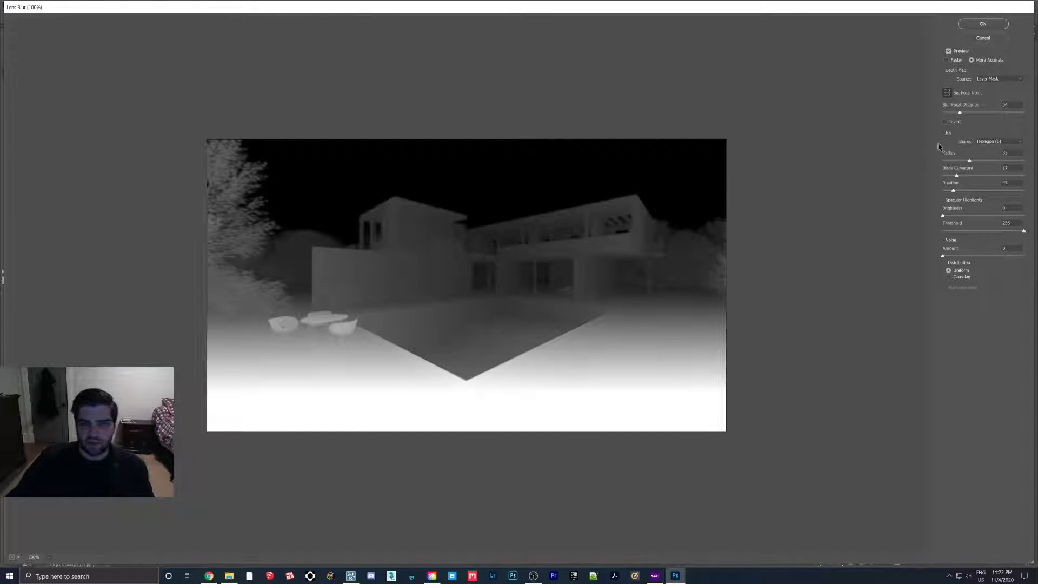
left_click(983, 23)
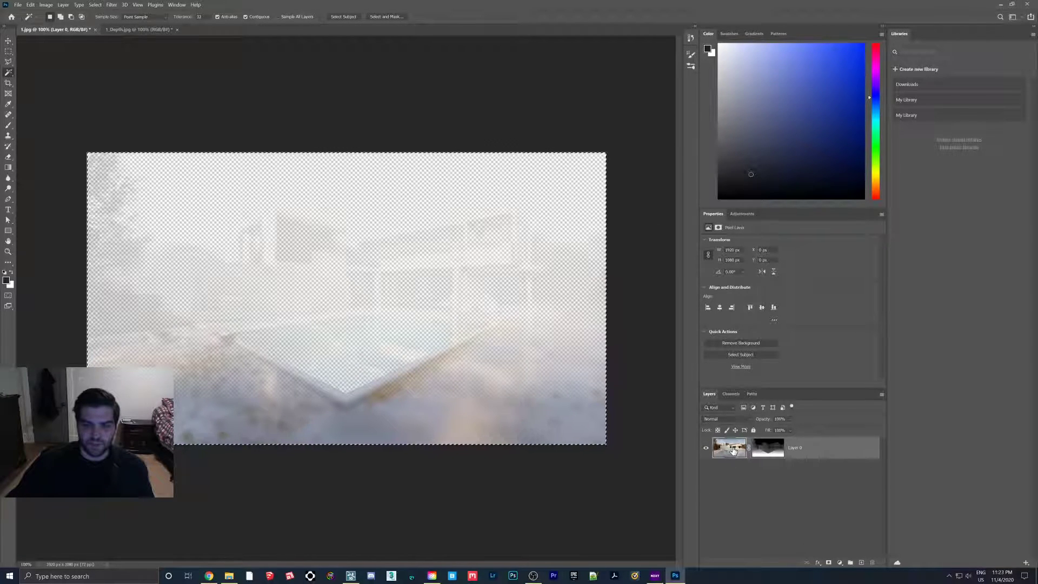
left_click(770, 452)
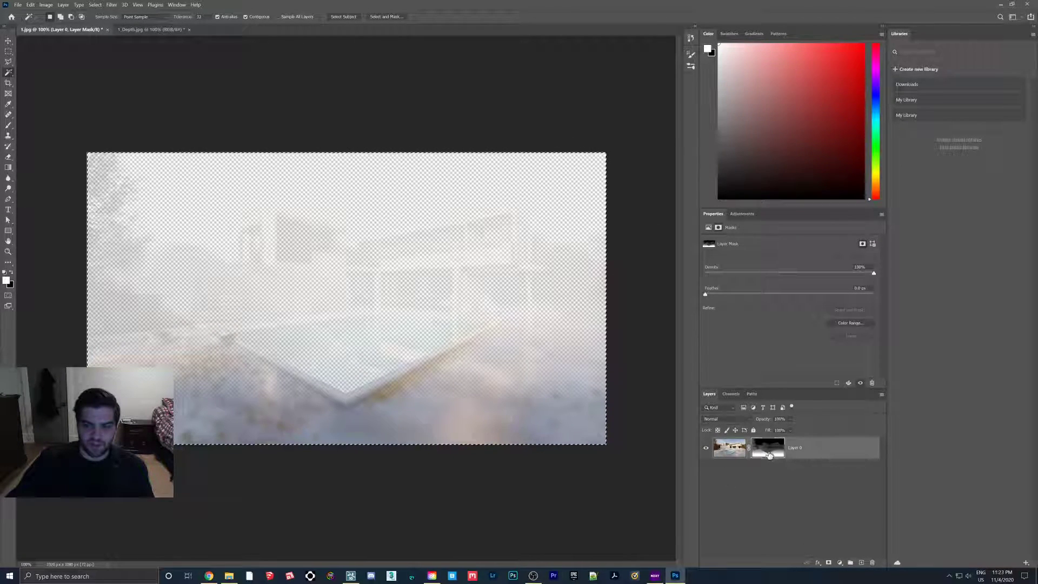
- Start the Lens Blur on the image of Layer 0 and try focal points on the foreground paving, patio table, grill and house
left_click(730, 448)
left_click(112, 5)
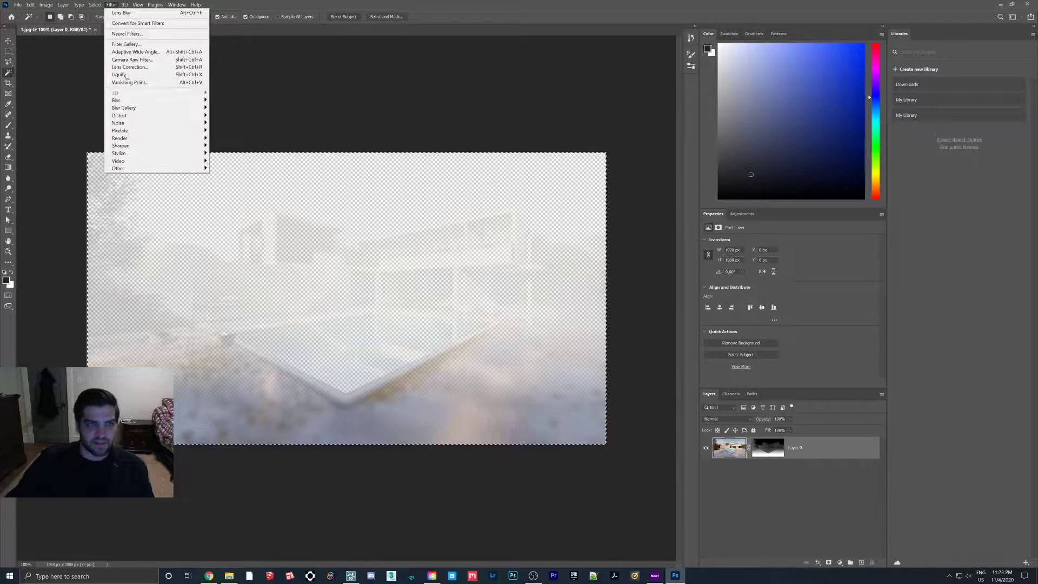
mouse_move(125, 101)
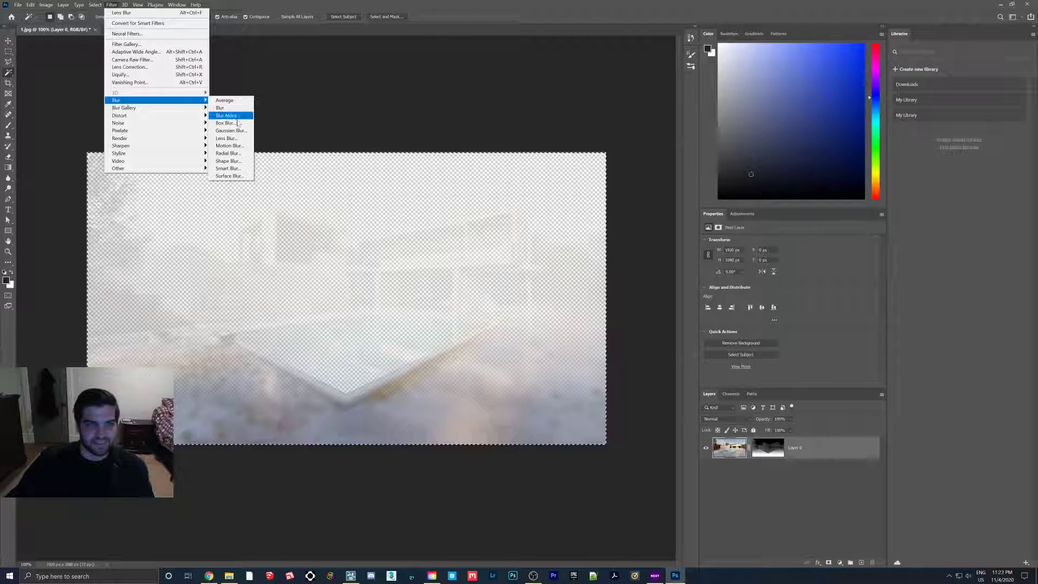
left_click(229, 138)
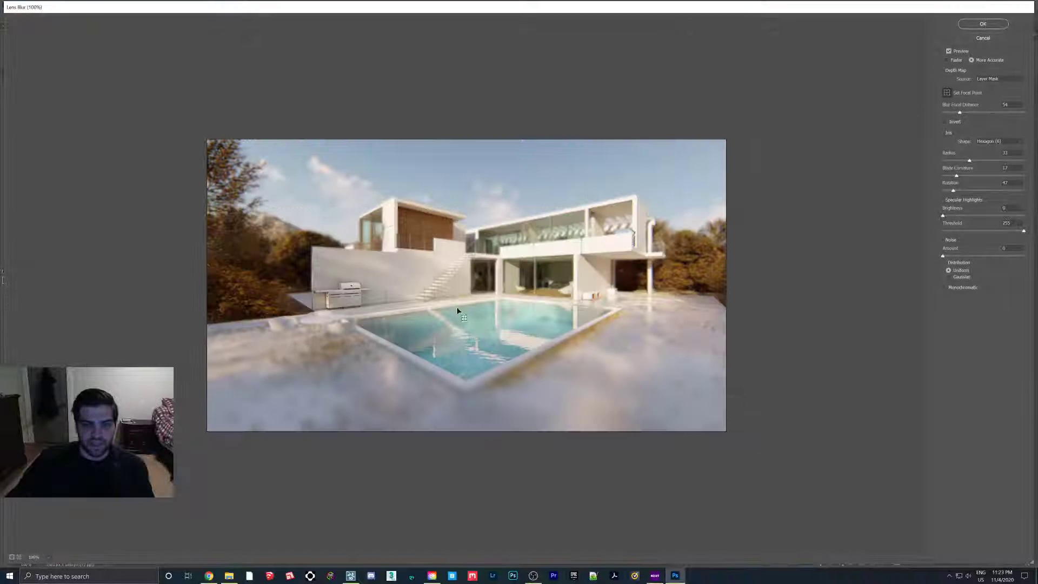
left_click(607, 394)
left_click(321, 320)
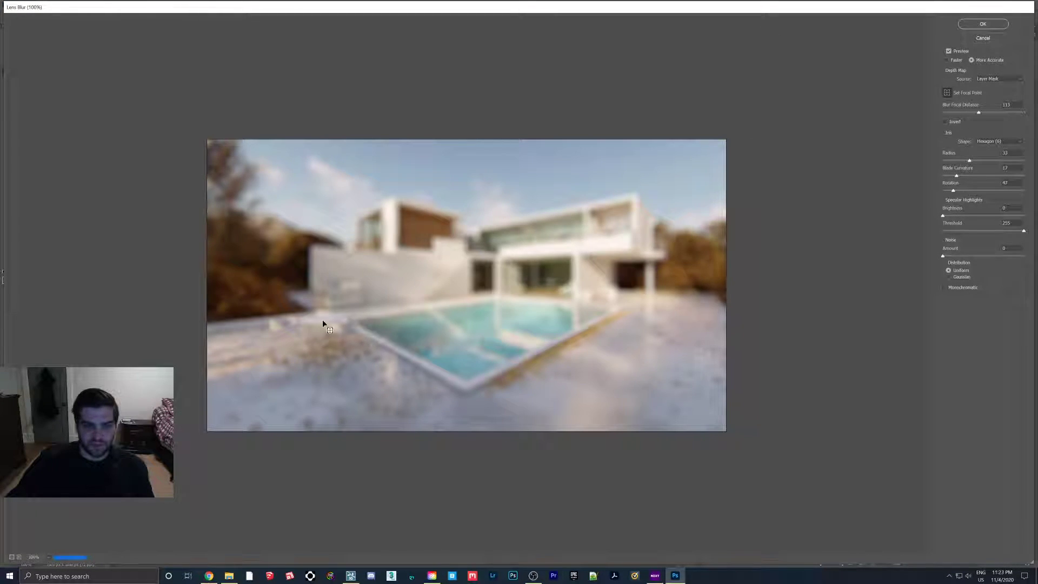
left_click(347, 295)
left_click(387, 244)
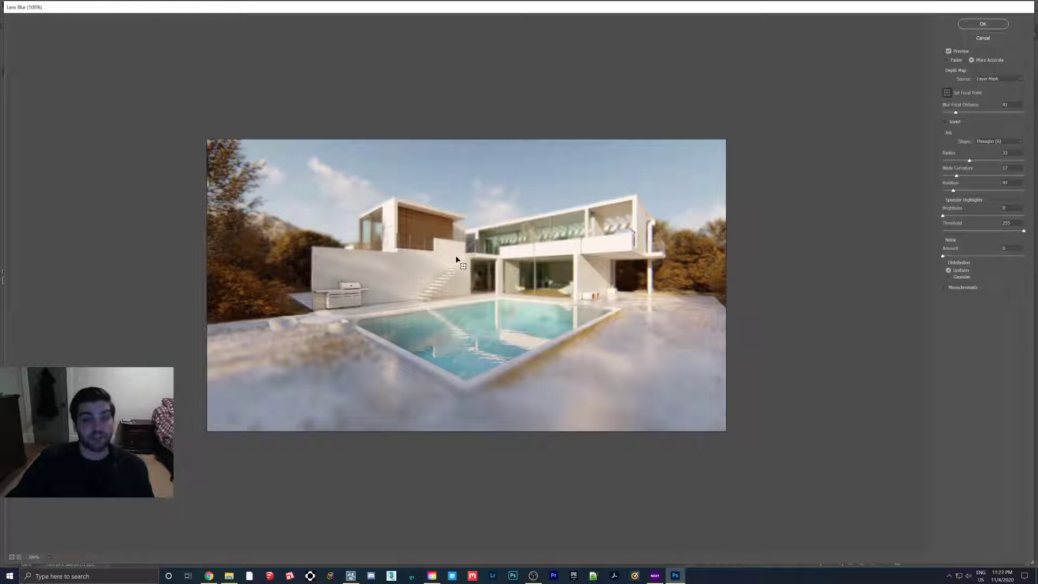
- Compare focal points on the grill, patio table and house once more, set the focus on the house behind the pool, and apply the Lens Blur
left_click(340, 294)
left_click(319, 327)
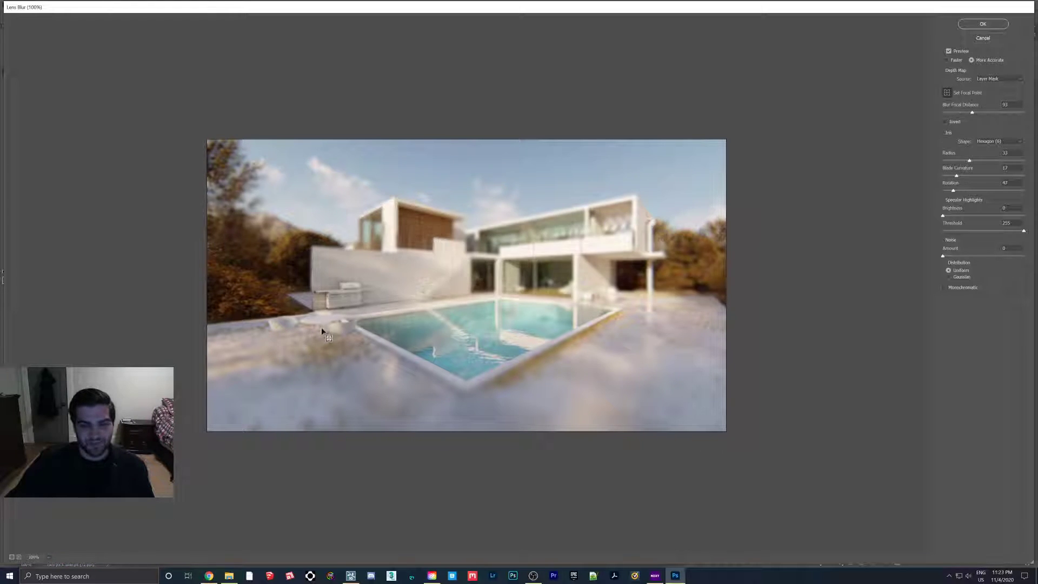
left_click(599, 296)
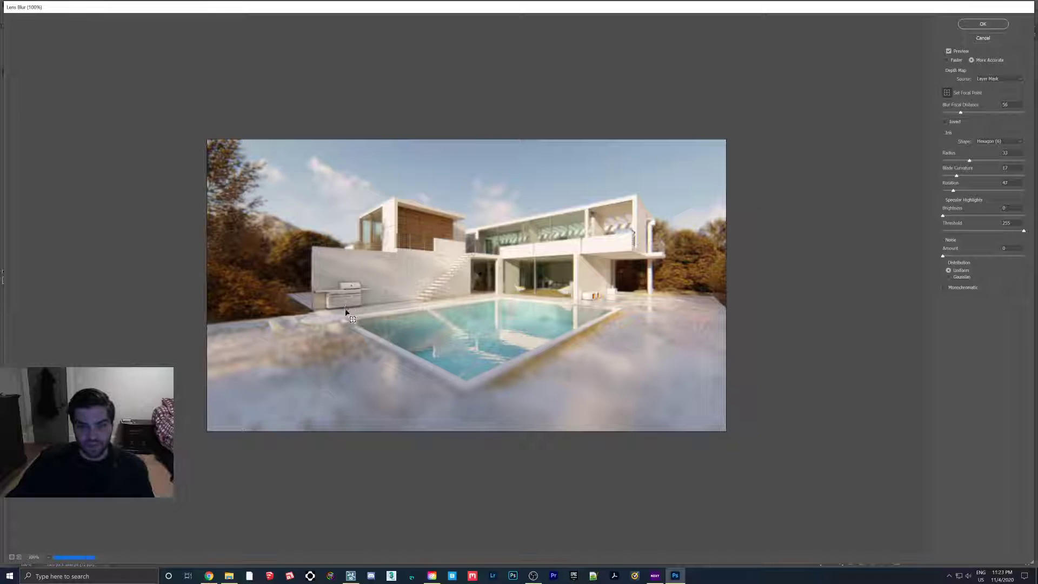
left_click(336, 331)
left_click(571, 301)
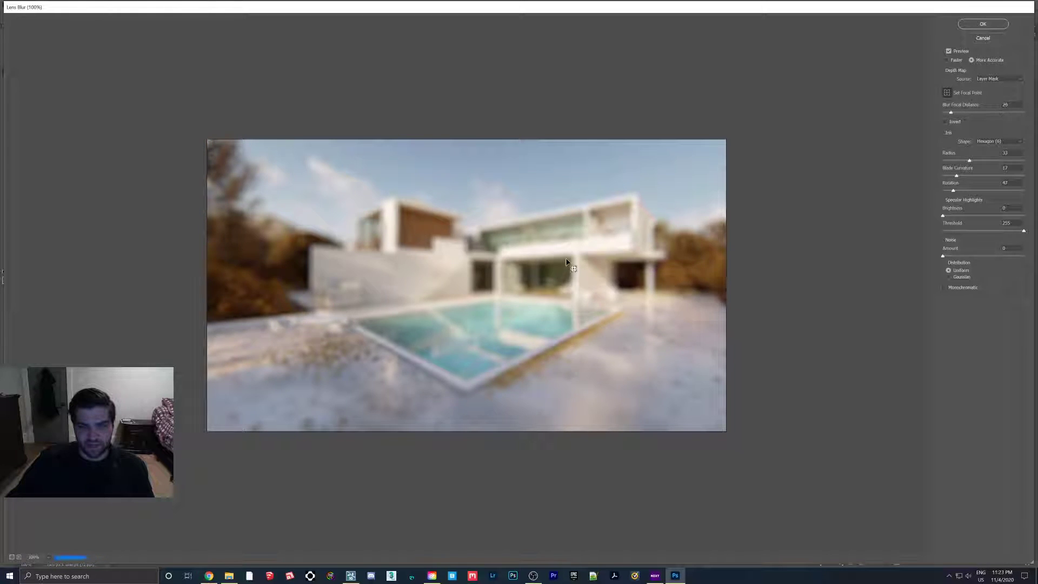
left_click(982, 25)
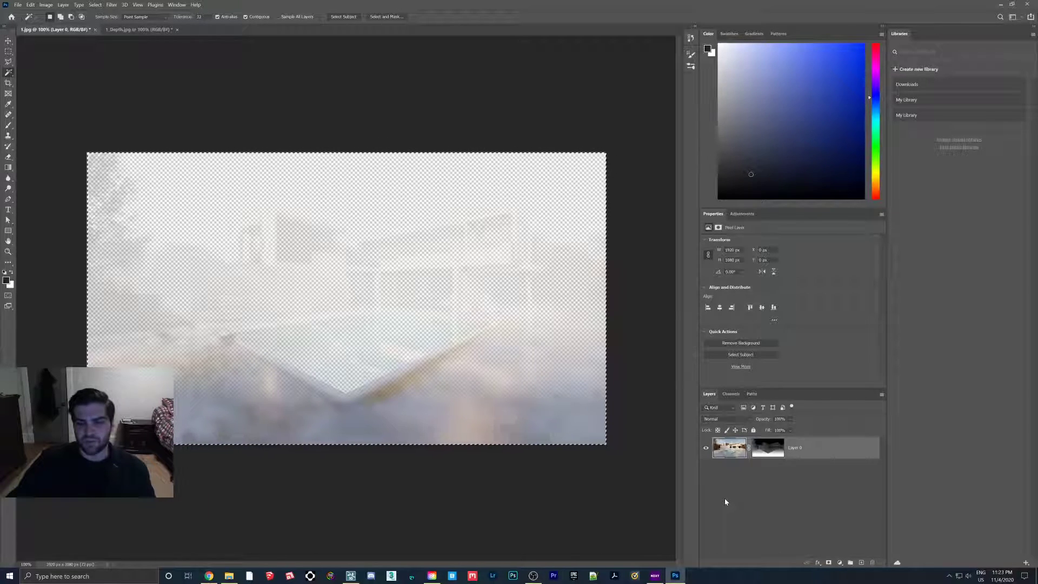
- Delete the layer mask from Layer 0 and deselect the layer
right_click(773, 453)
left_click(800, 466)
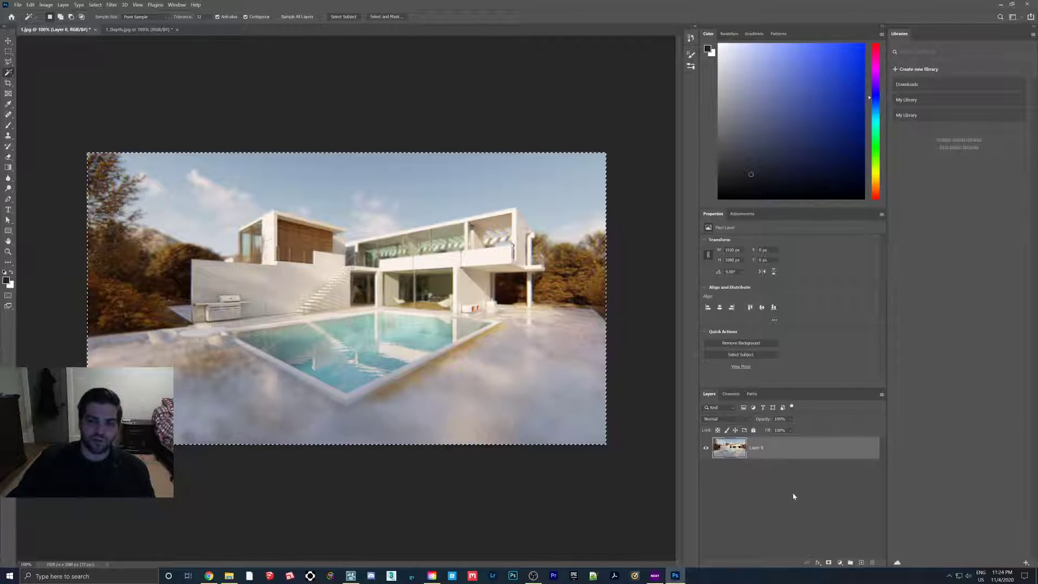
left_click(715, 465)
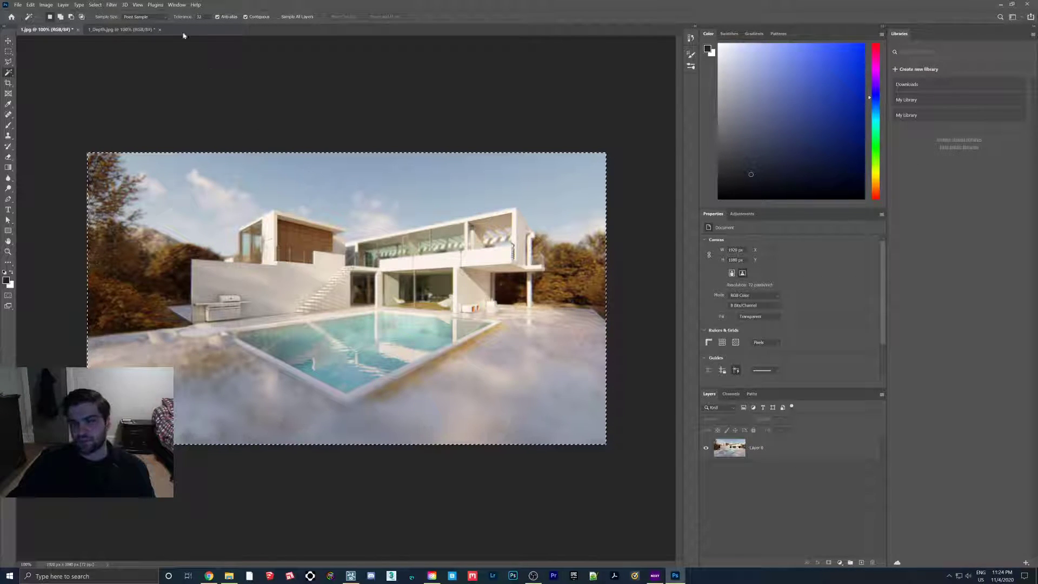
left_click(111, 5)
left_click(368, 277)
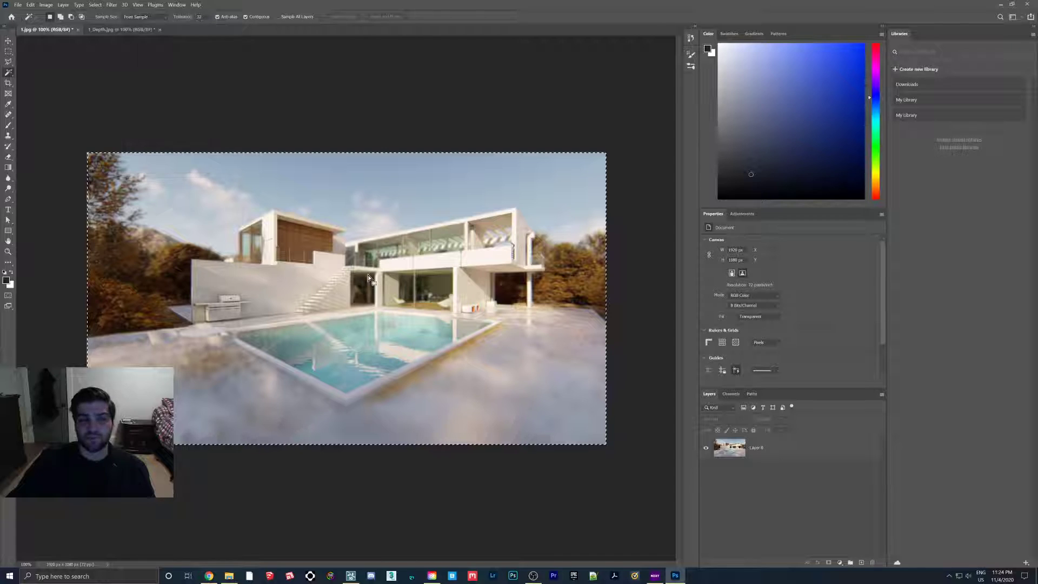
left_click_drag(758, 457, 610, 370)
left_click(540, 215)
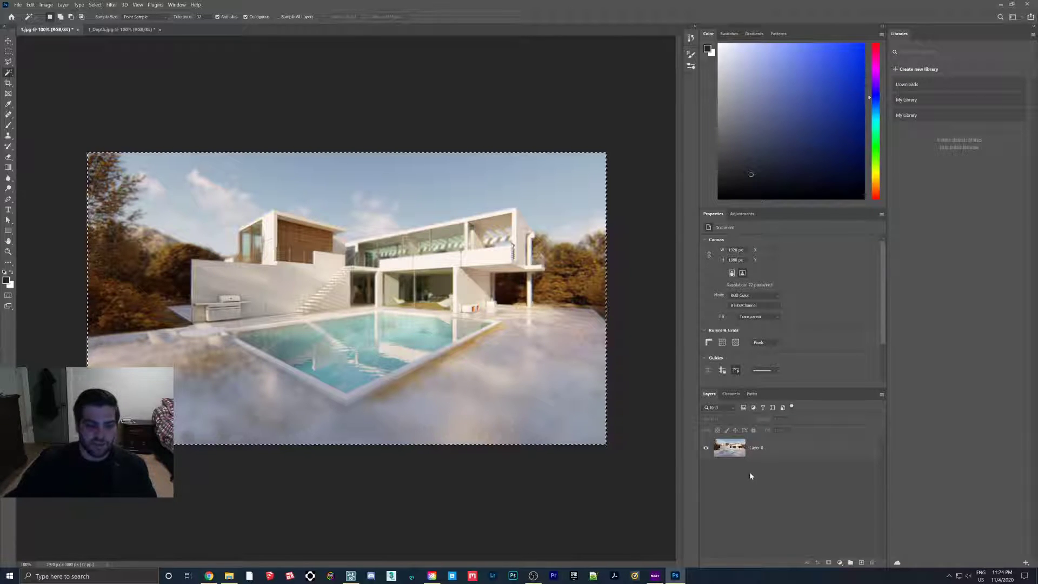
- Switch to File Explorer and open the Renders folder of AI51_001 under Models, ArchInteriors 51 - Living Area on the D: drive
left_click(229, 576)
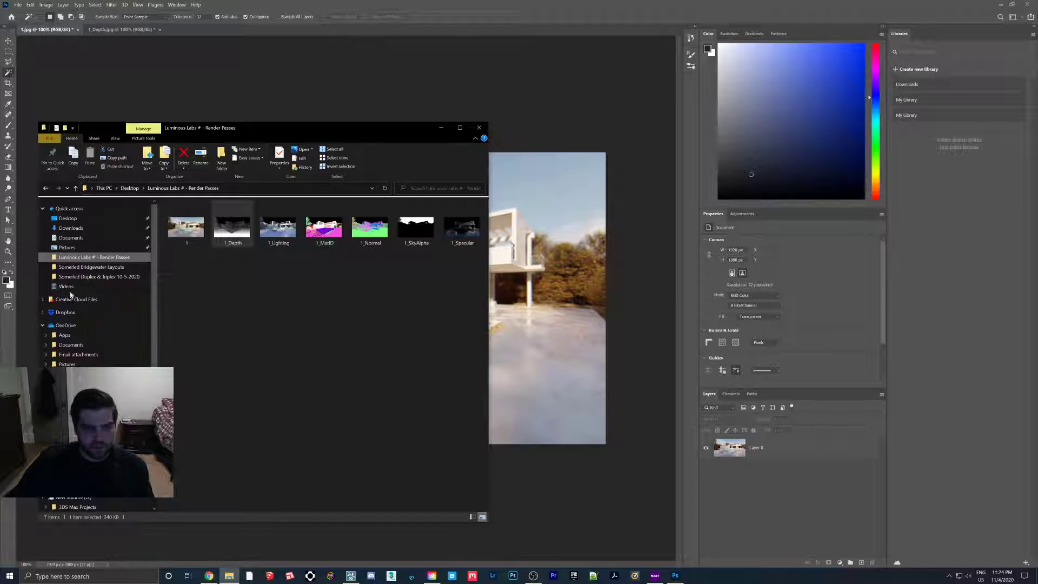
left_click(73, 497)
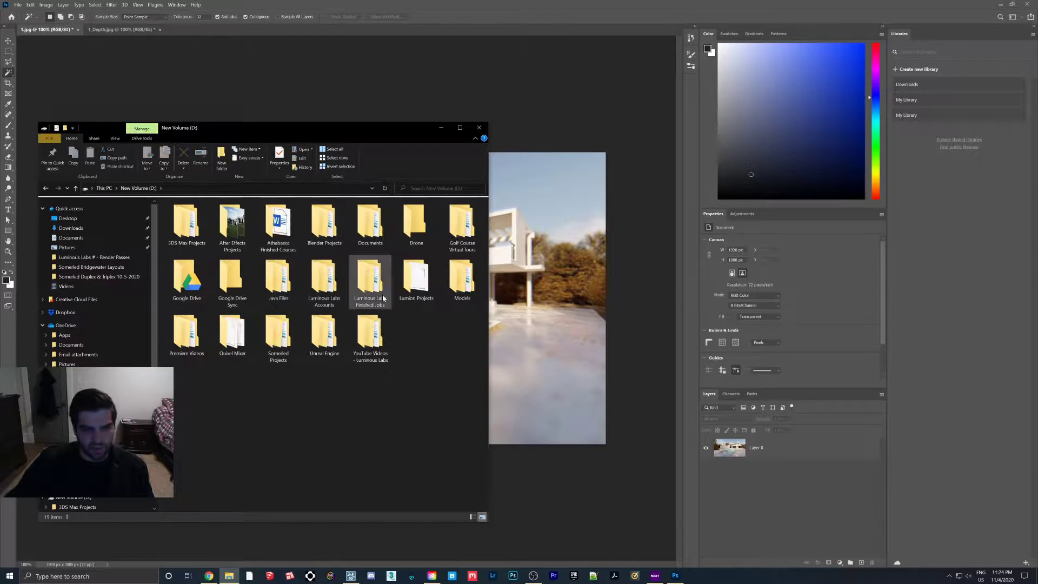
double_click(462, 280)
double_click(203, 215)
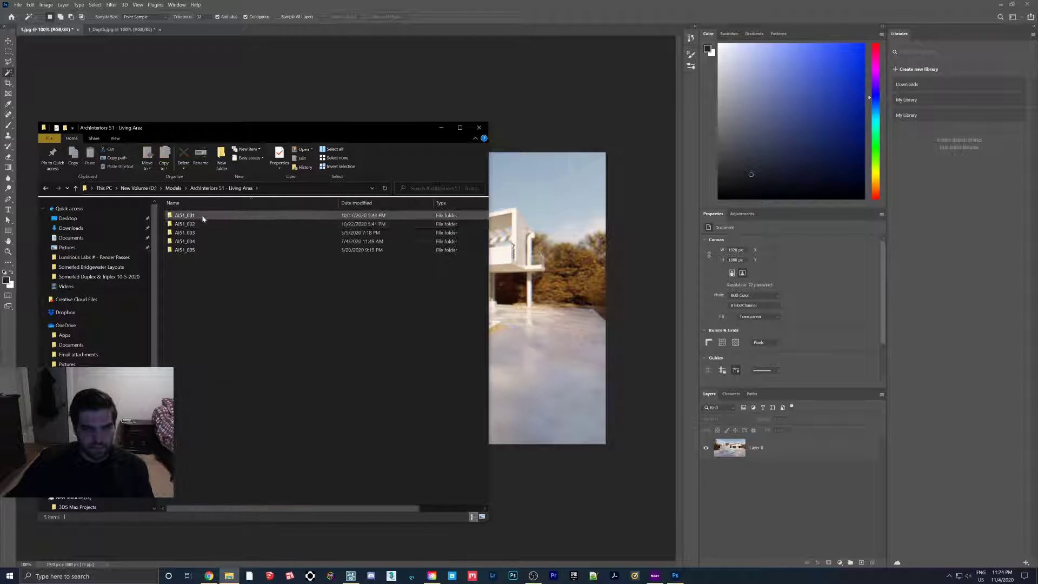
double_click(203, 214)
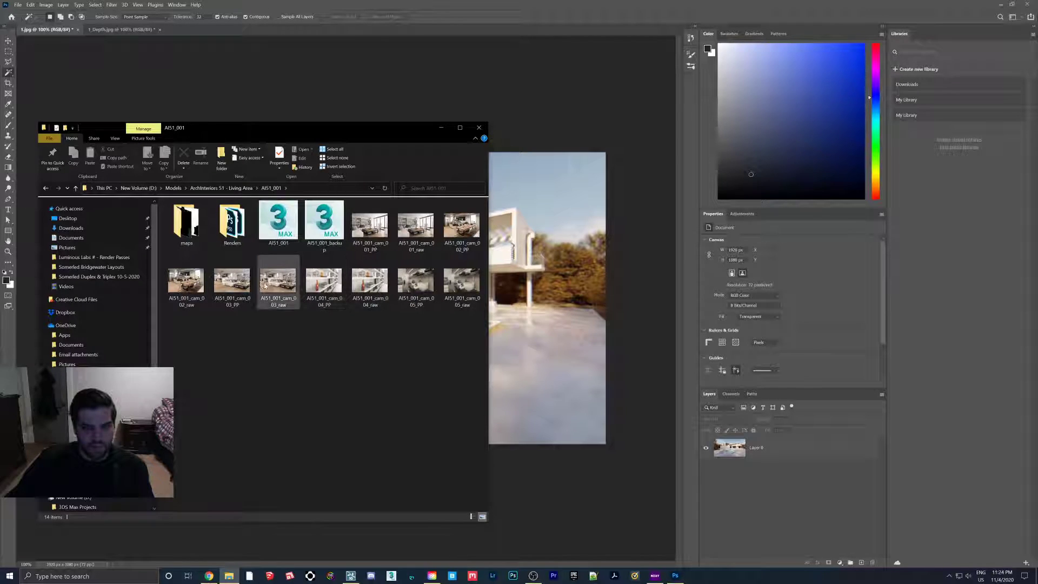
left_click(231, 222)
double_click(230, 222)
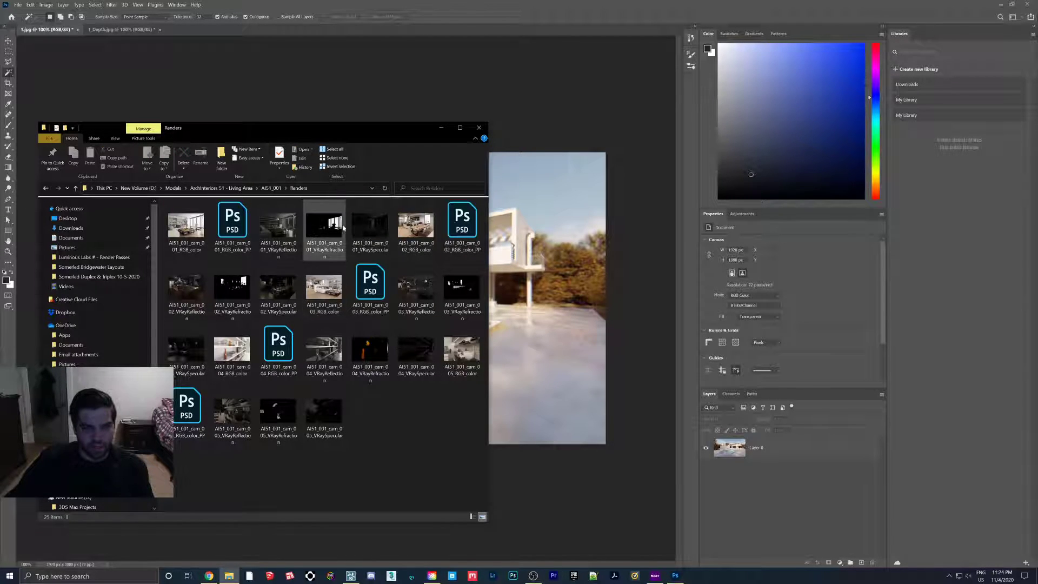
- View the camera 003 V-Ray reflection, refraction and specular passes in the photo viewer, with its window moved beside the folder
double_click(429, 286)
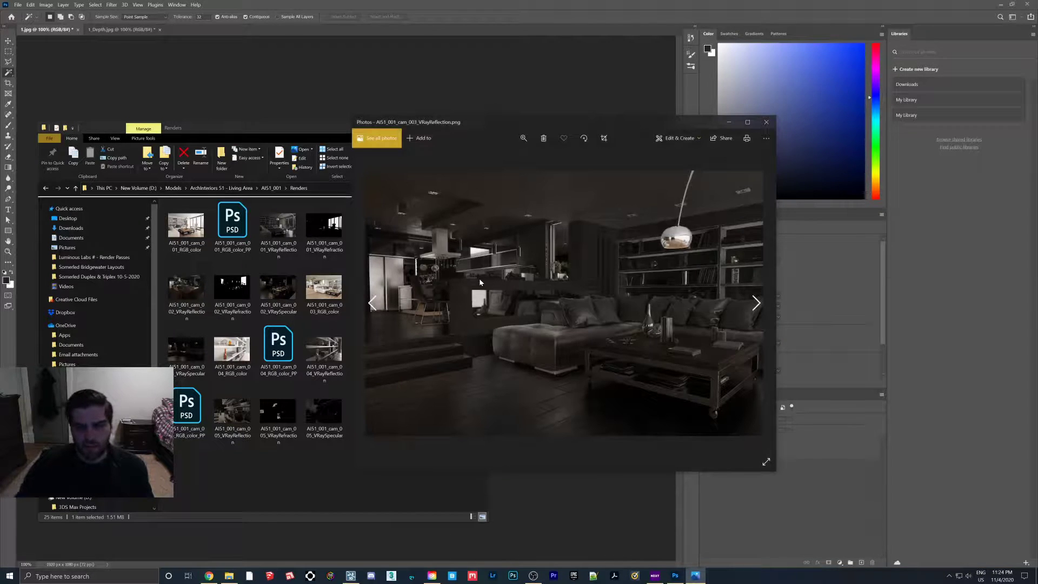
key("Right")
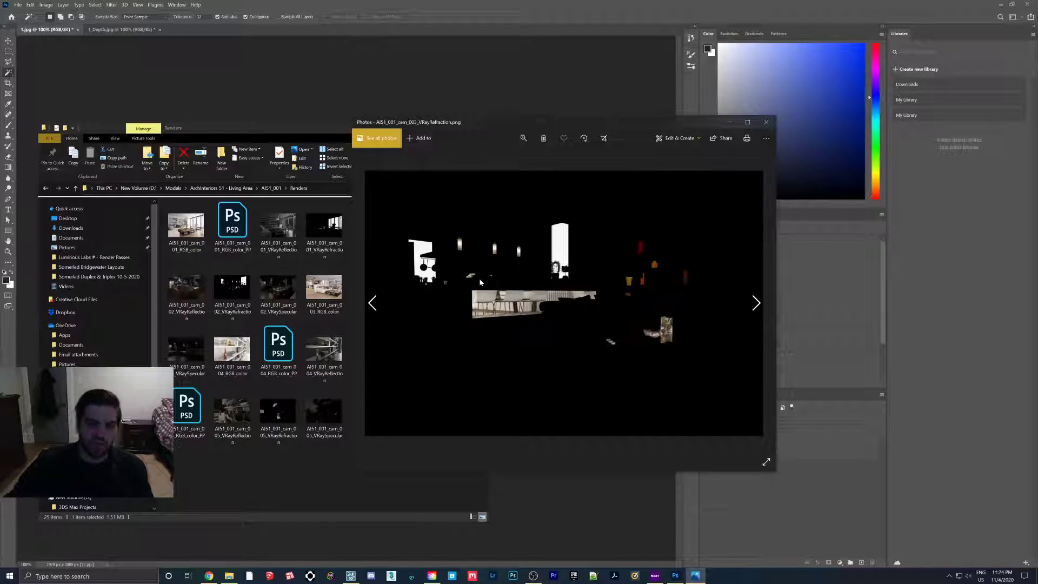
left_click_drag(549, 122, 688, 131)
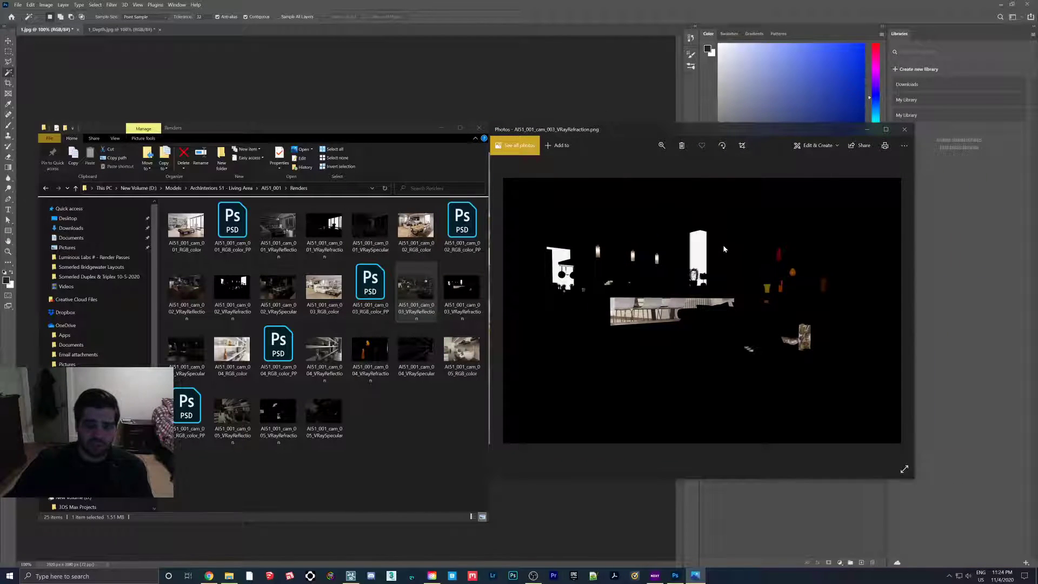
key("Right")
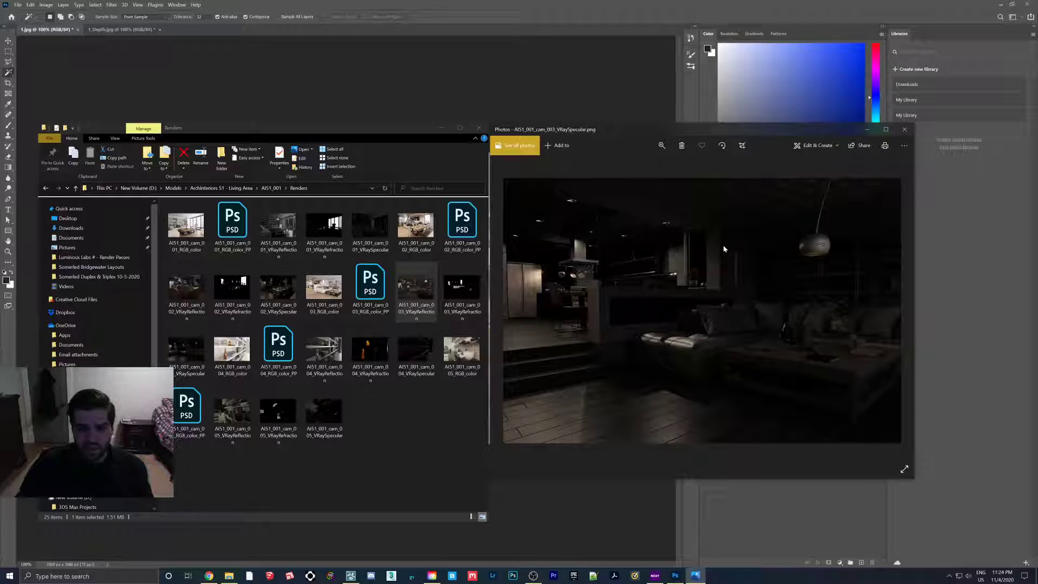
key("Right")
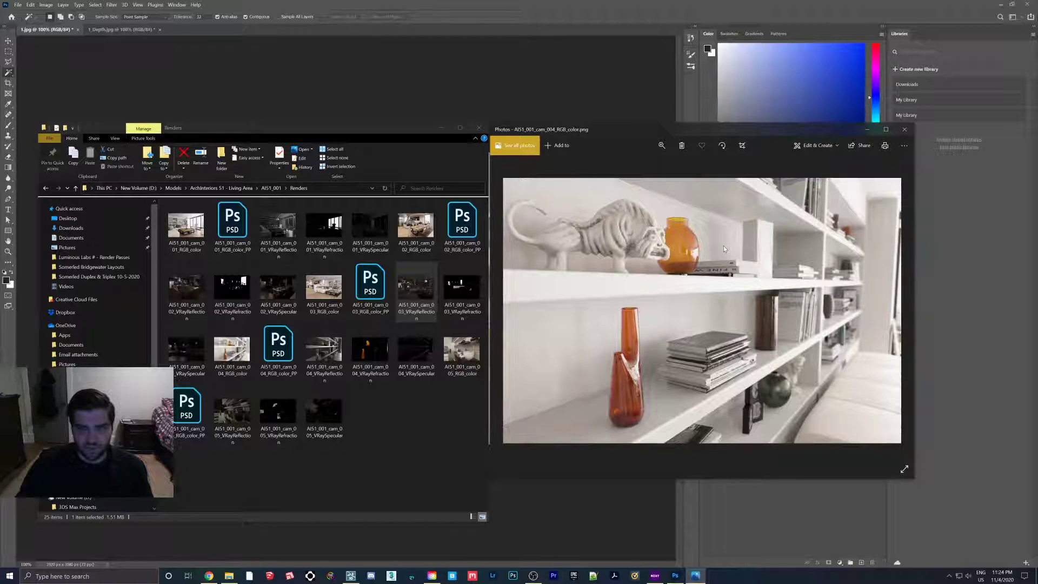
- Flip back and forth through the neighbouring renders to compare the camera 003 reflection, refraction and specular passes
key("Left")
key("Left")
key("Left")
key("Left")
key("Left")
key("Right")
key("Right")
key("Right")
key("Right")
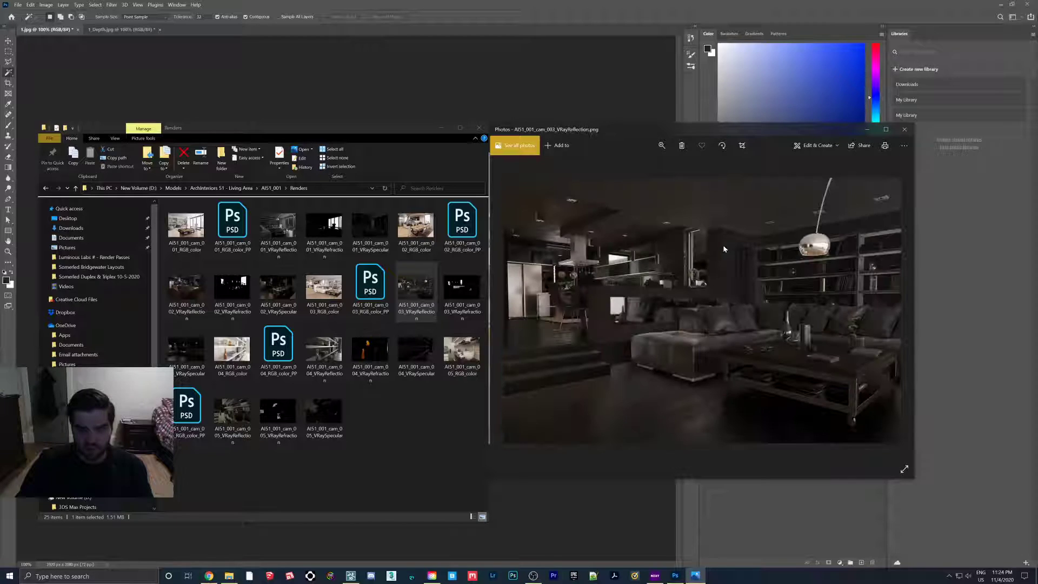
key("Left")
key("Right")
key("Right")
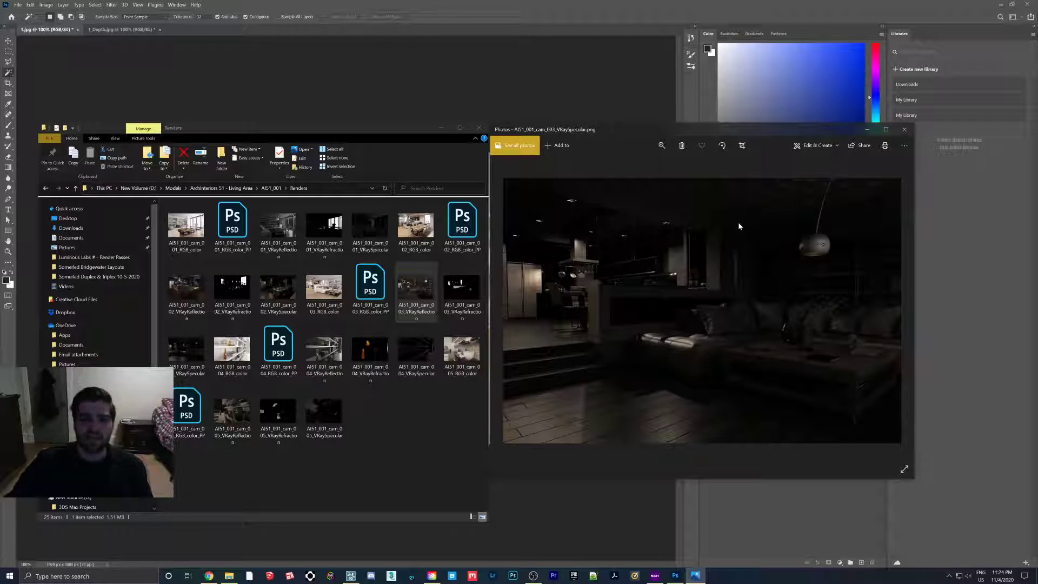
- Point out the camera 001 reflection, camera 005 specular and camera 001 RGB color files, and close the folder and photo viewer
left_click(278, 227)
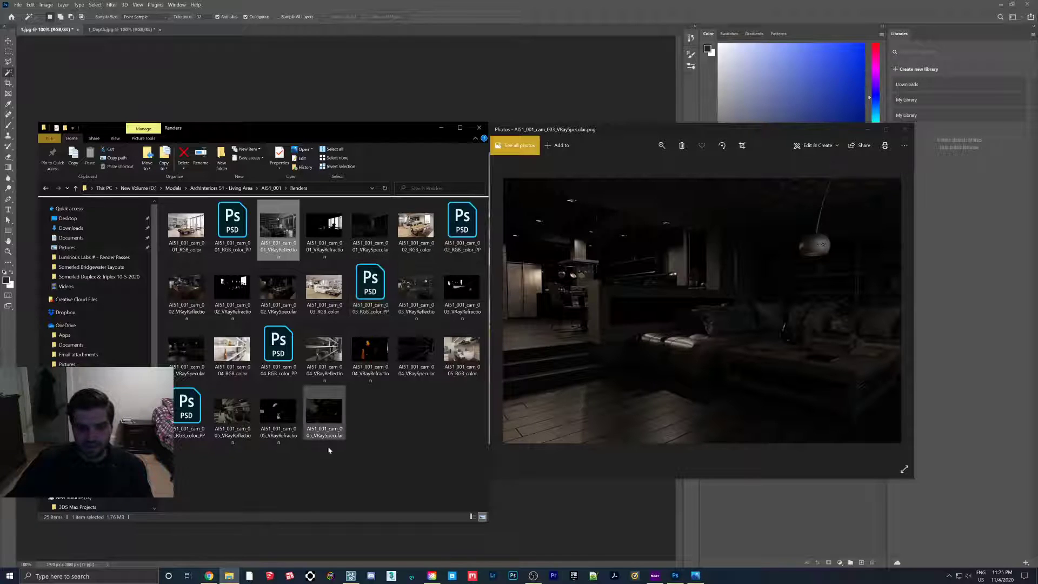
left_click(325, 413)
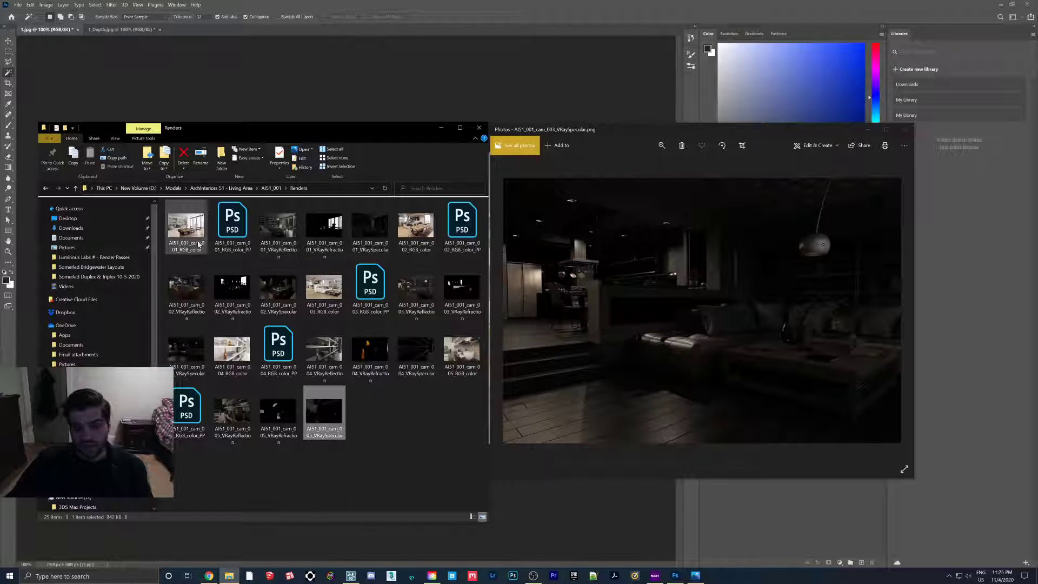
left_click(185, 224)
left_click(484, 128)
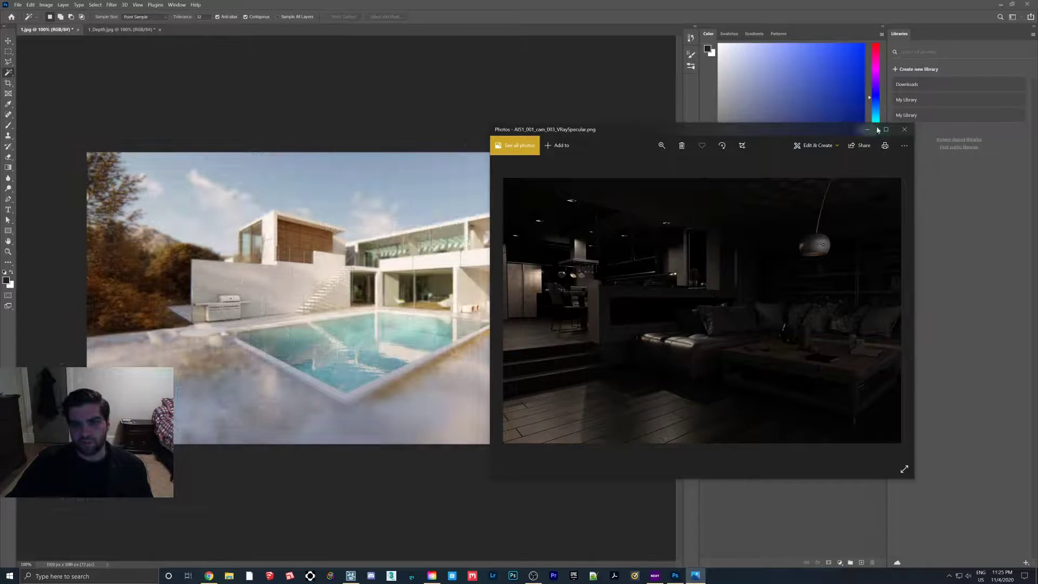
left_click(904, 129)
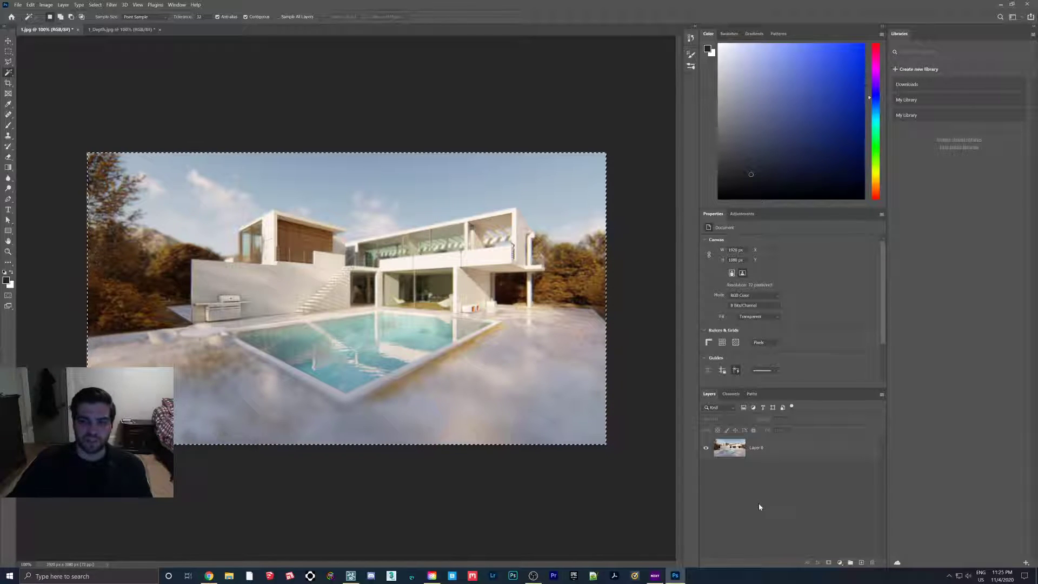
- Close the 1_Depth.jpg document without saving its changes
left_click(127, 30)
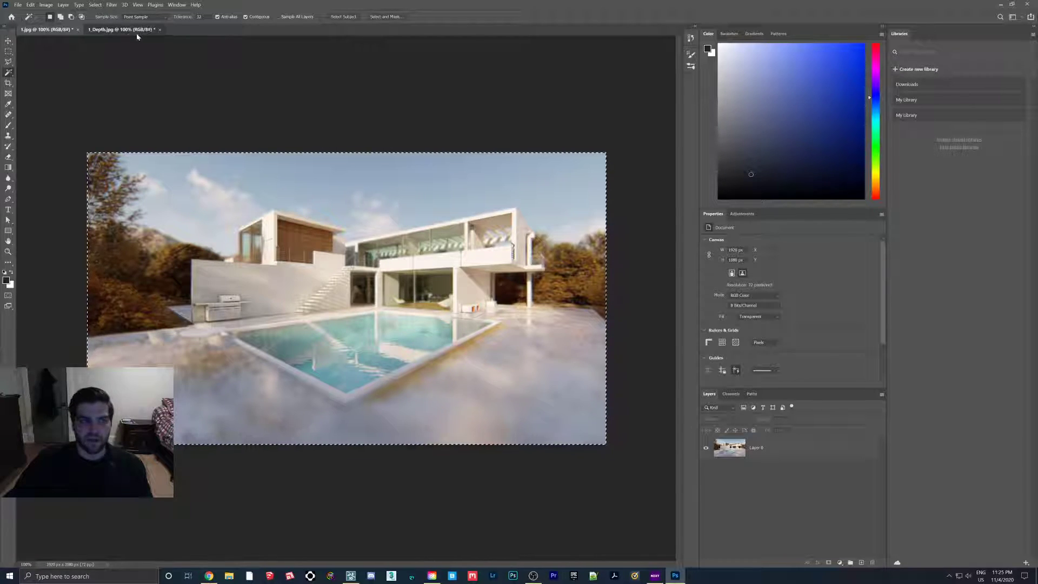
left_click(160, 29)
left_click(541, 214)
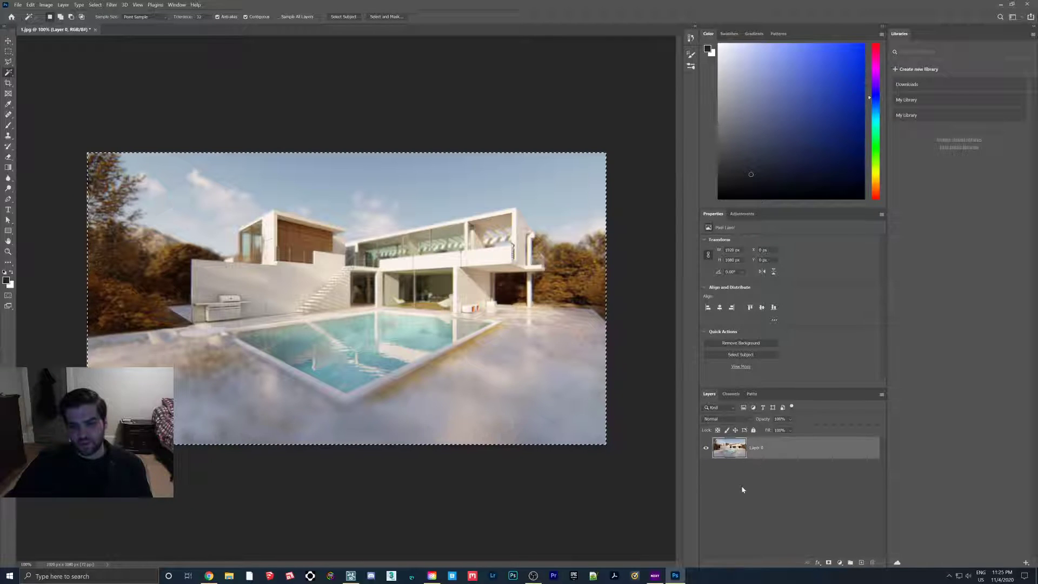
- Close the 1.jpg document without saving its changes
left_click(110, 7)
left_click(788, 510)
left_click(589, 395)
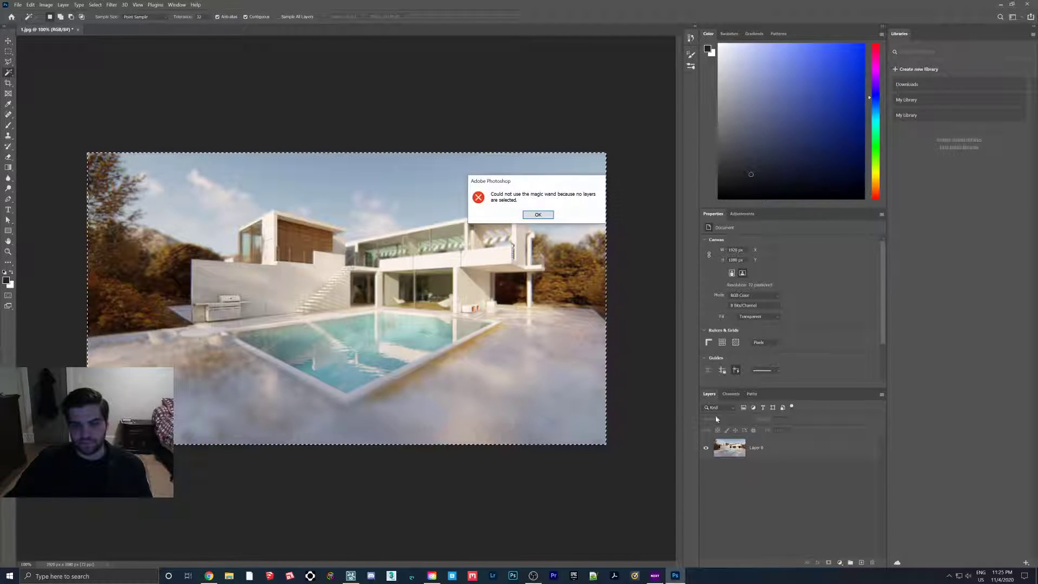
left_click(539, 216)
left_click(77, 30)
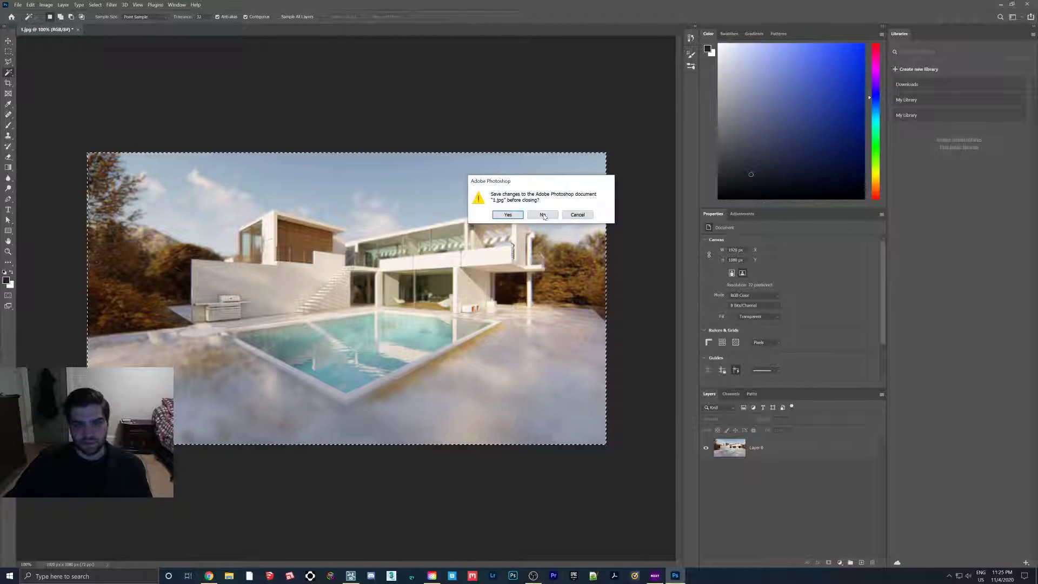
left_click(542, 214)
- Open the base render 1 from the Luminous Labs # - Render Passes desktop folder in Photoshop
left_click(230, 575)
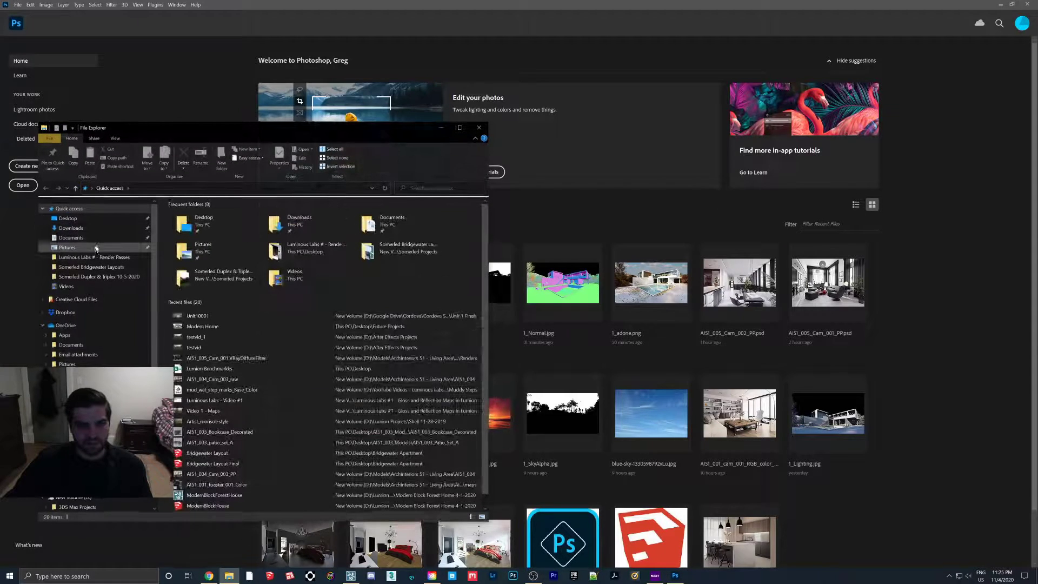
left_click(95, 256)
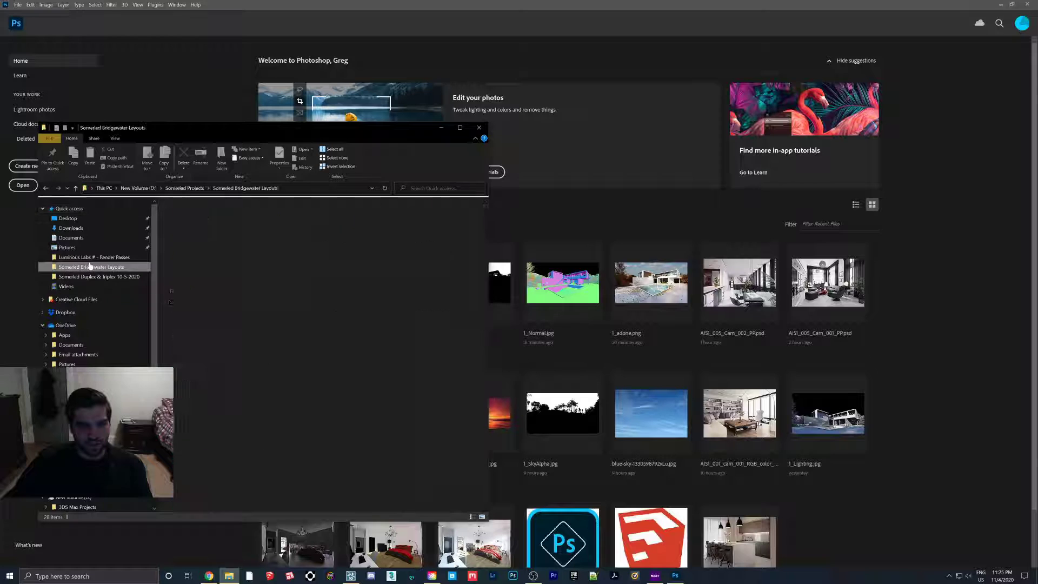
left_click_drag(186, 227, 608, 345)
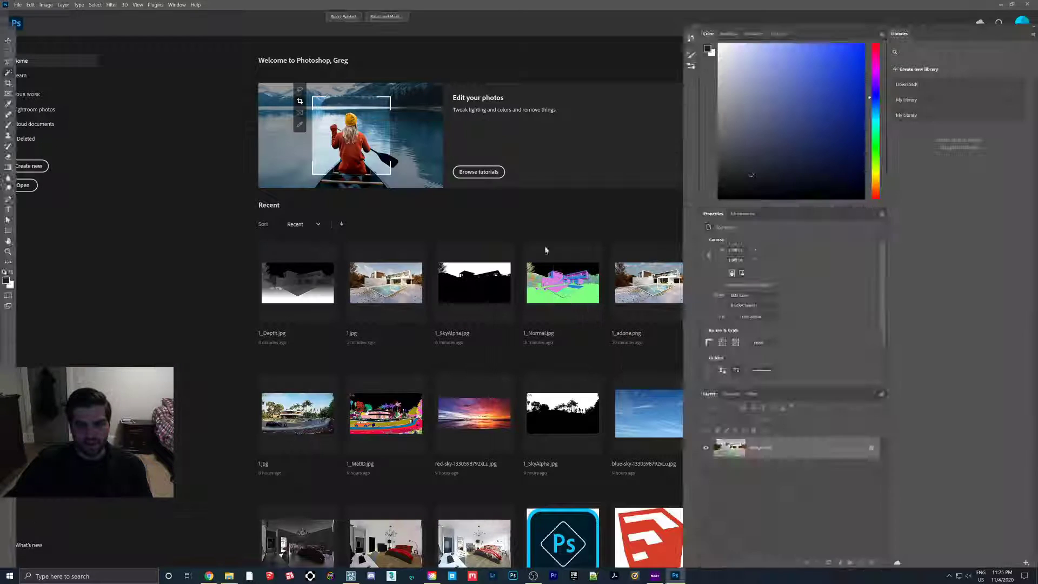
- Start the Camera Raw Filter on the pool house render and apply the automatic tone adjustments
left_click(110, 6)
left_click(157, 59)
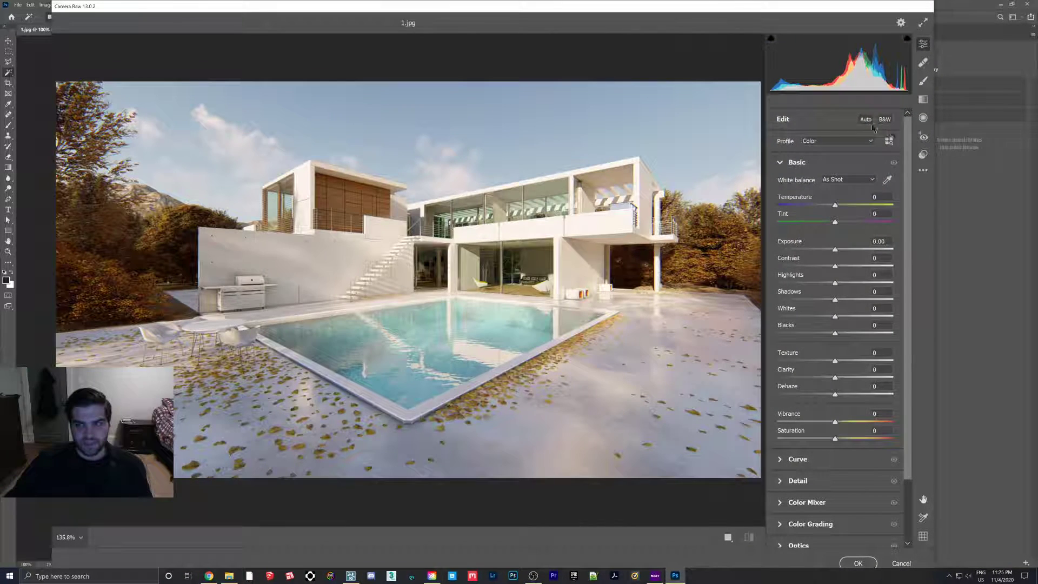
left_click(865, 120)
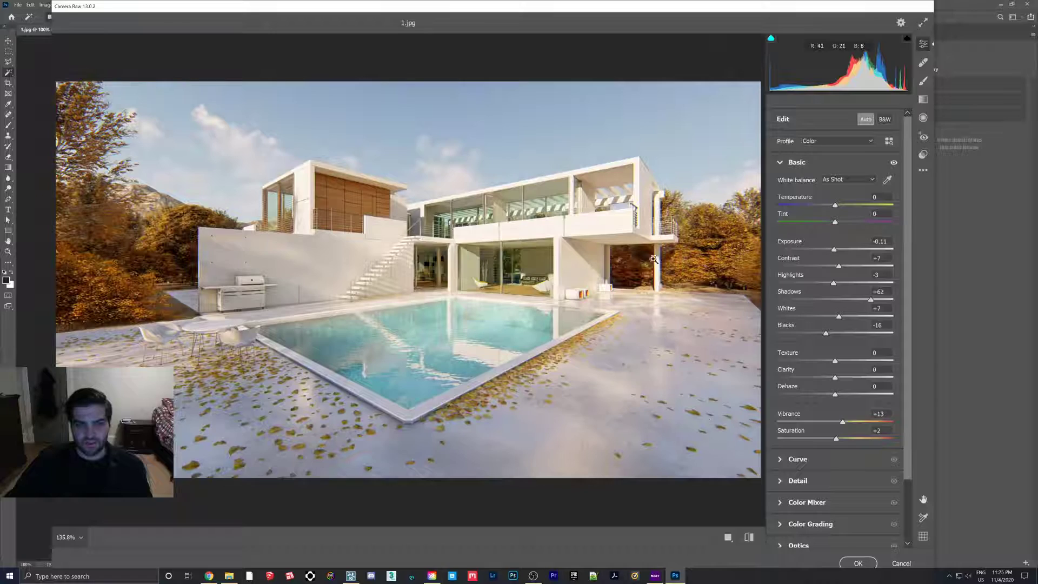
- Set temperature to -8, exposure to -0.90, contrast to +1 and highlights to -13, and apply the Camera Raw adjustments
left_click_drag(831, 206, 830, 206)
left_click_drag(834, 250, 827, 283)
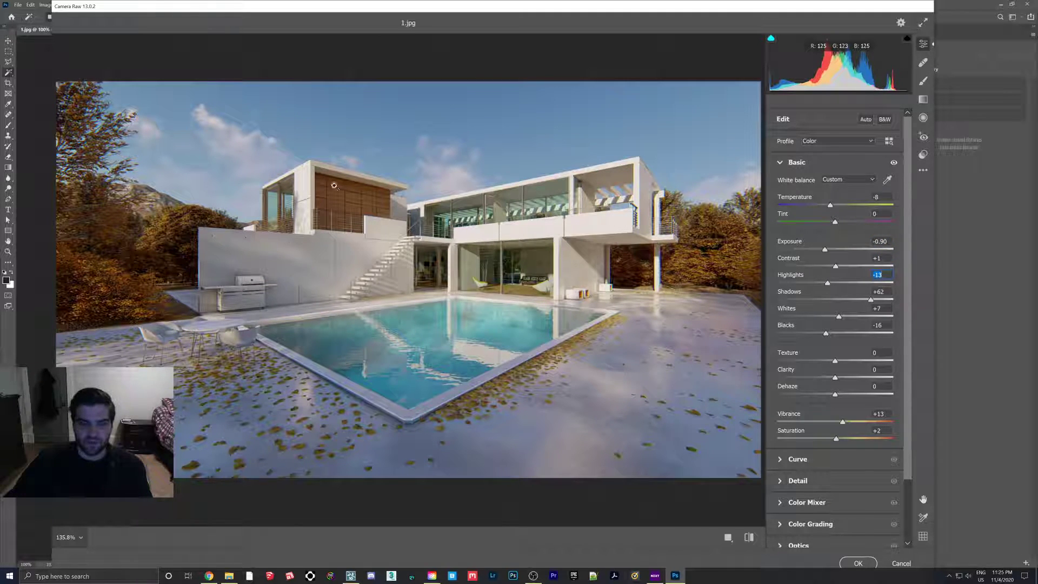
left_click(857, 563)
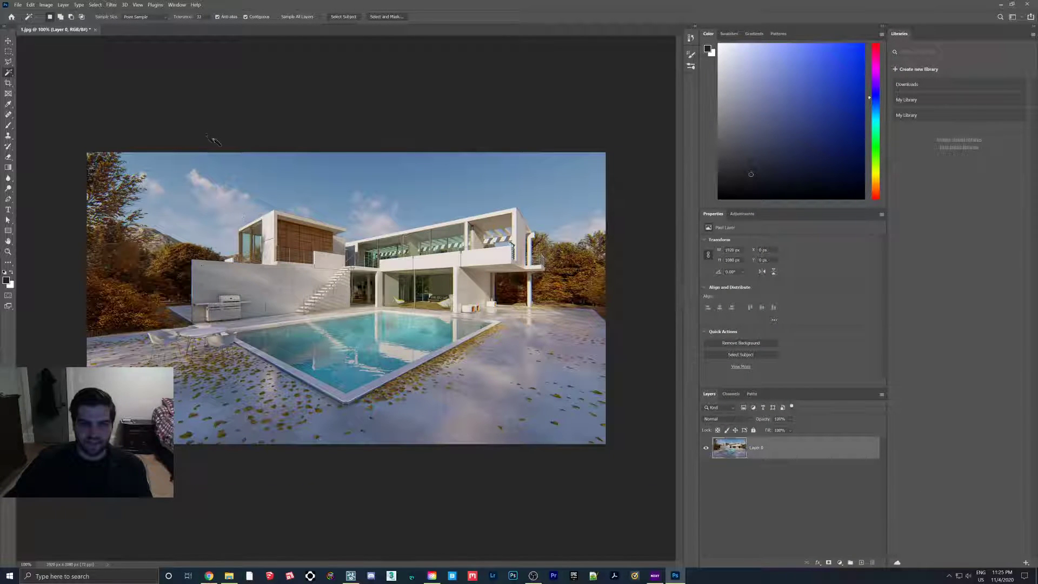
- Quit Photoshop without saving 1.jpg, and close the render passes folder to return to Lumion
left_click(1026, 7)
left_click(535, 218)
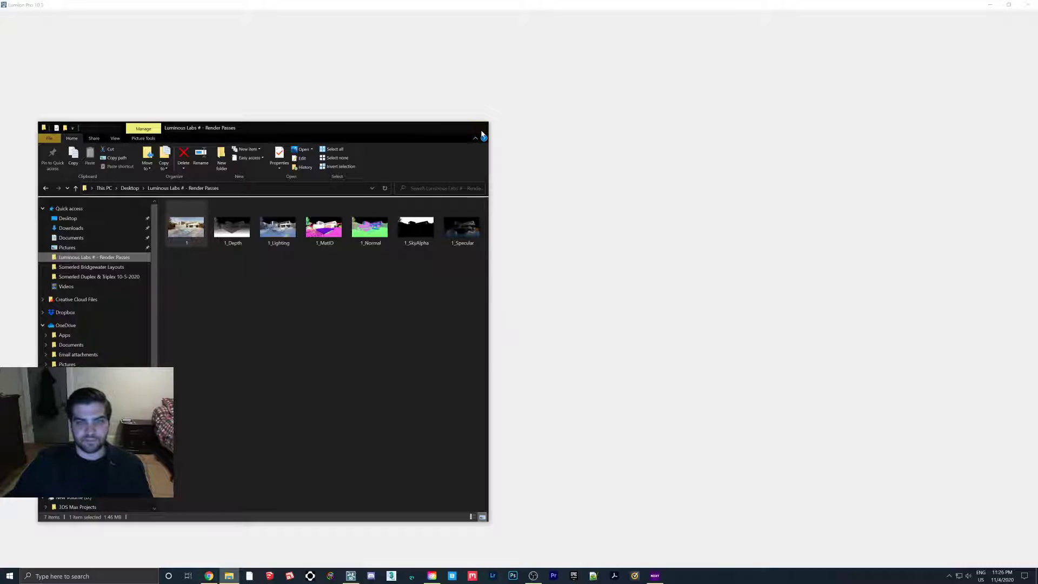
left_click(478, 127)
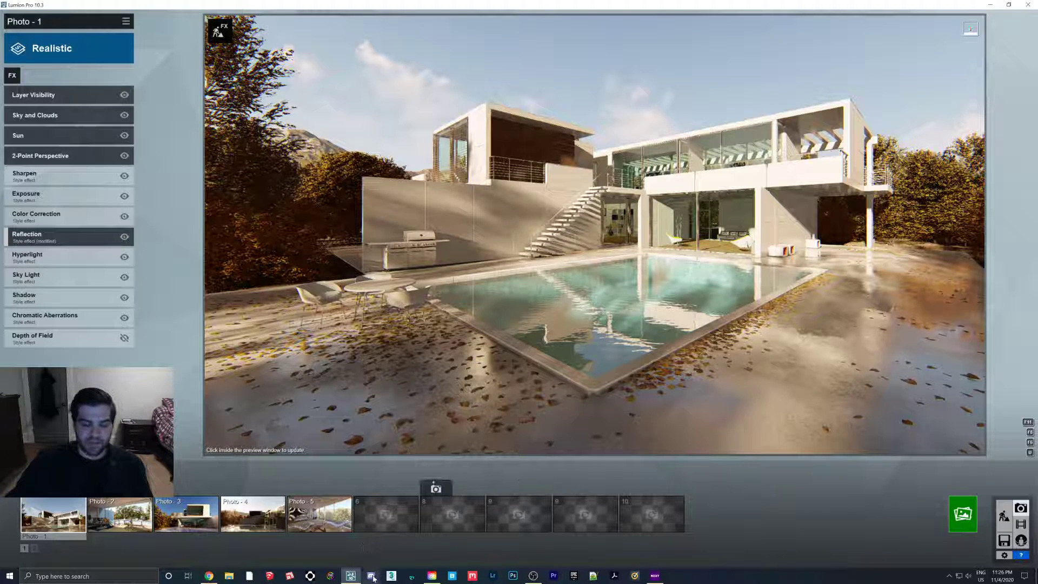